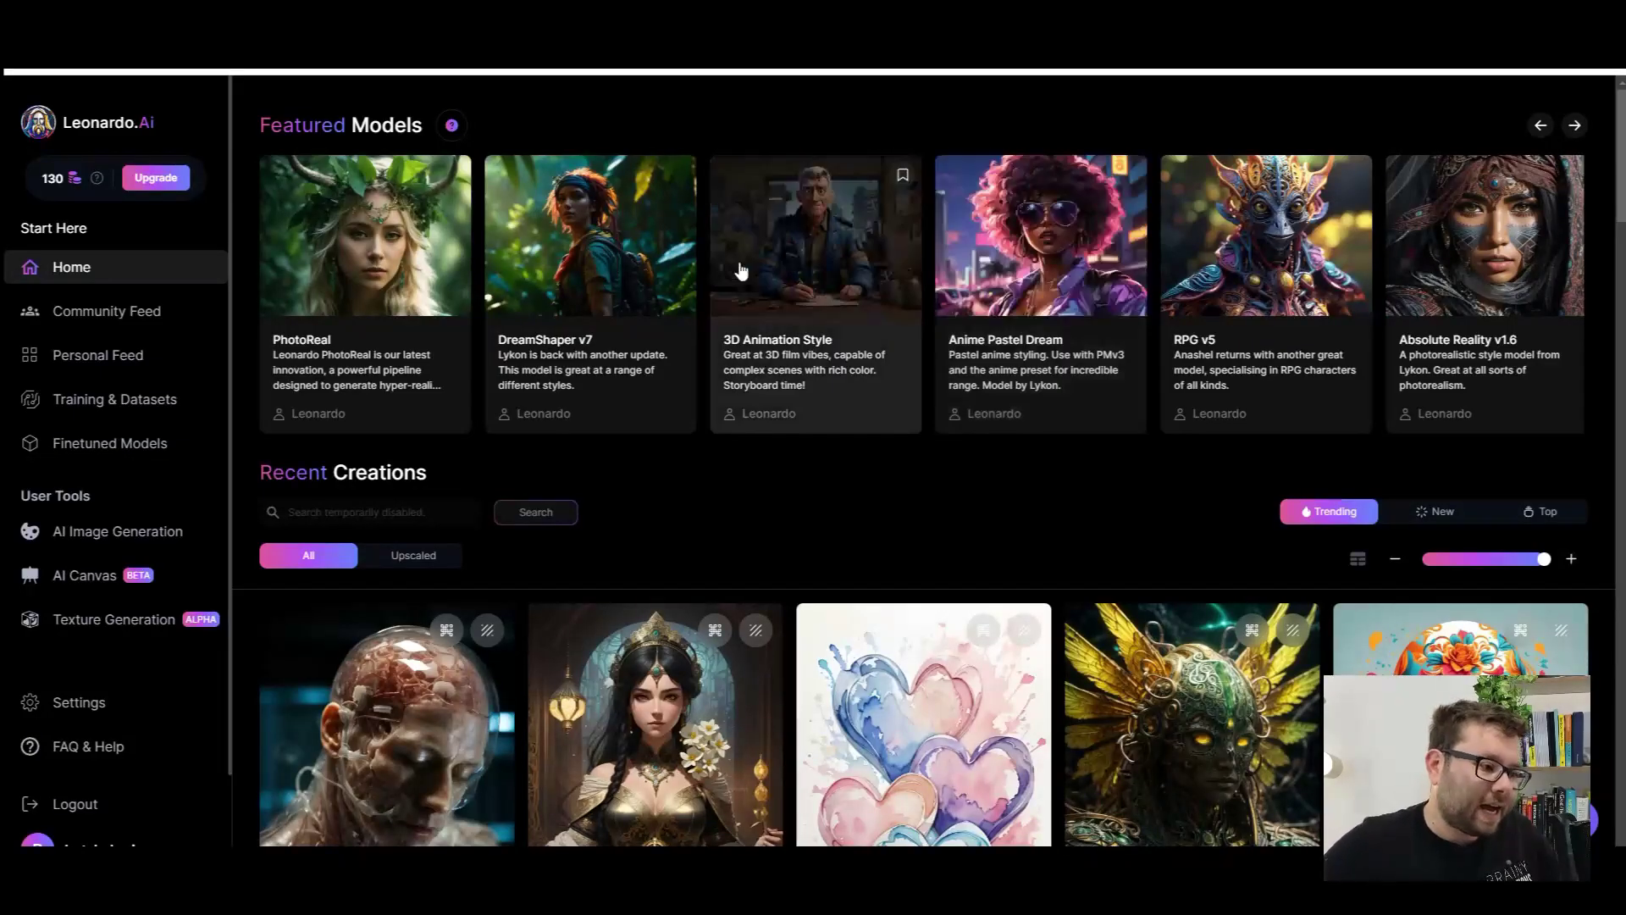
Step: Browse the Home and Community feeds, then open the Personal Feed showing the four robot images
scroll(1025, 279, down, 5)
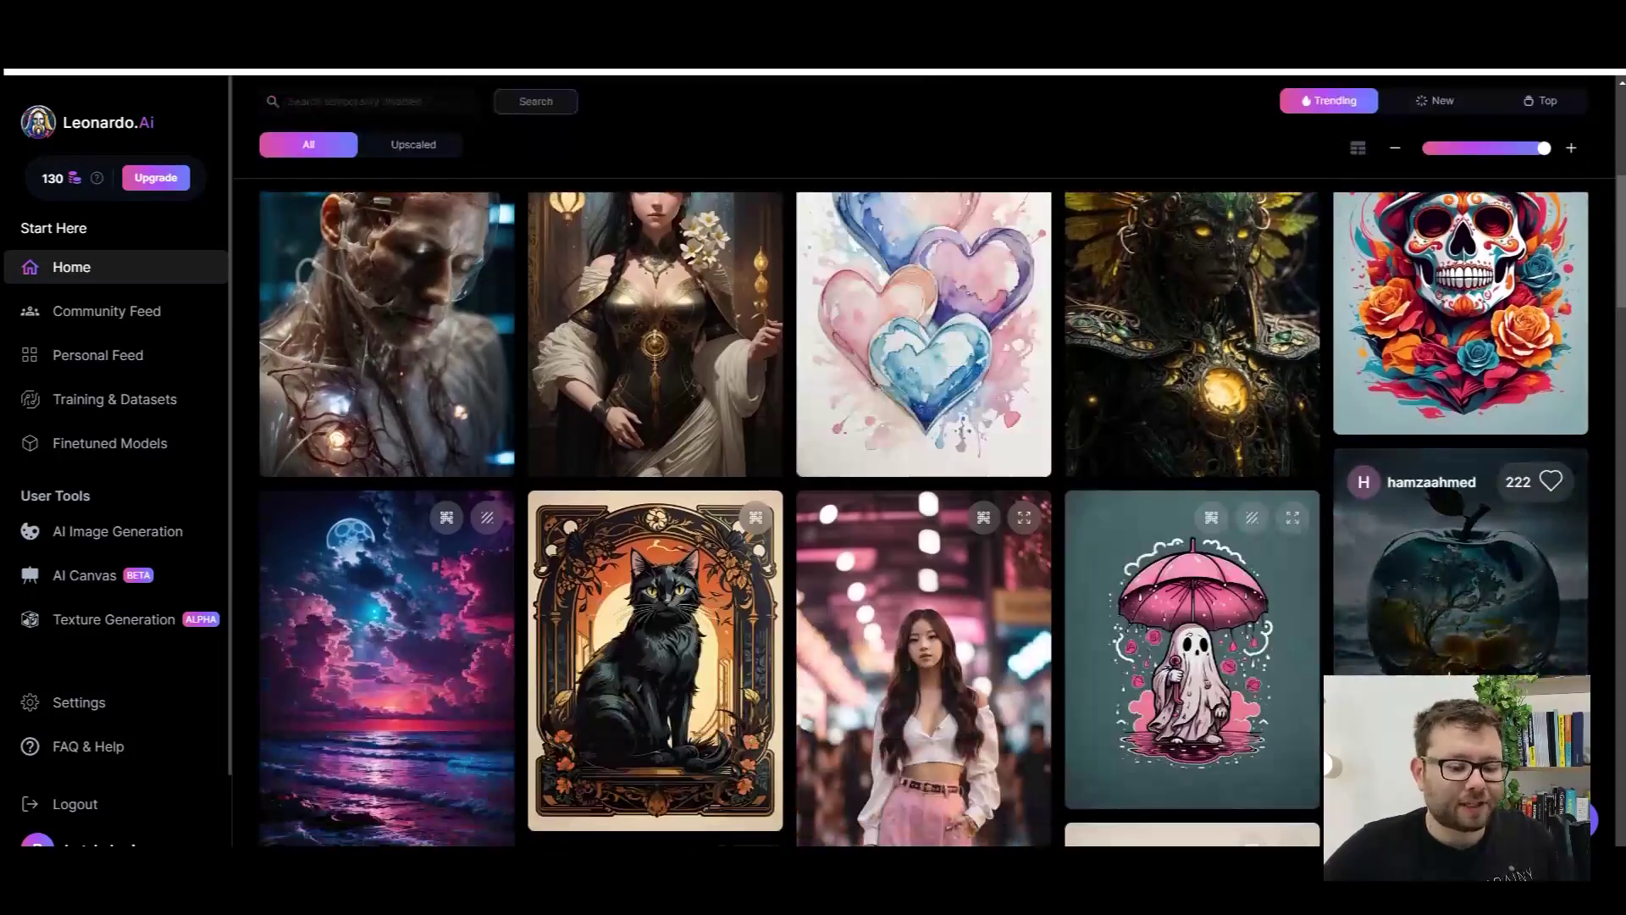
scroll(826, 635, down, 2)
scroll(826, 635, down, 3)
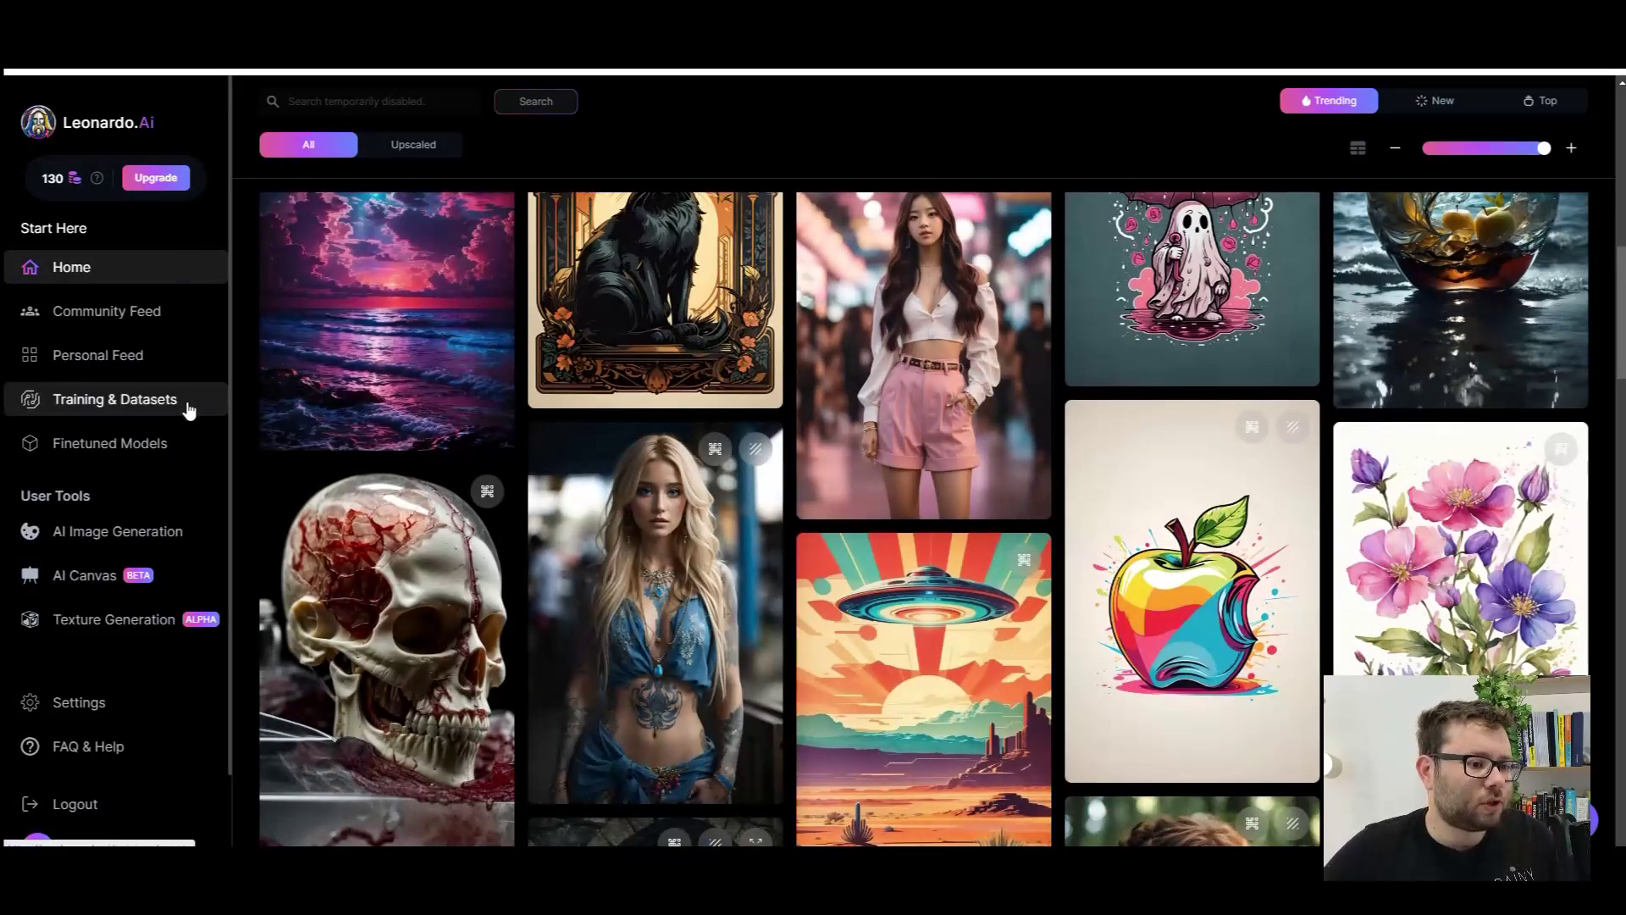
scroll(190, 408, up, 5)
click(135, 312)
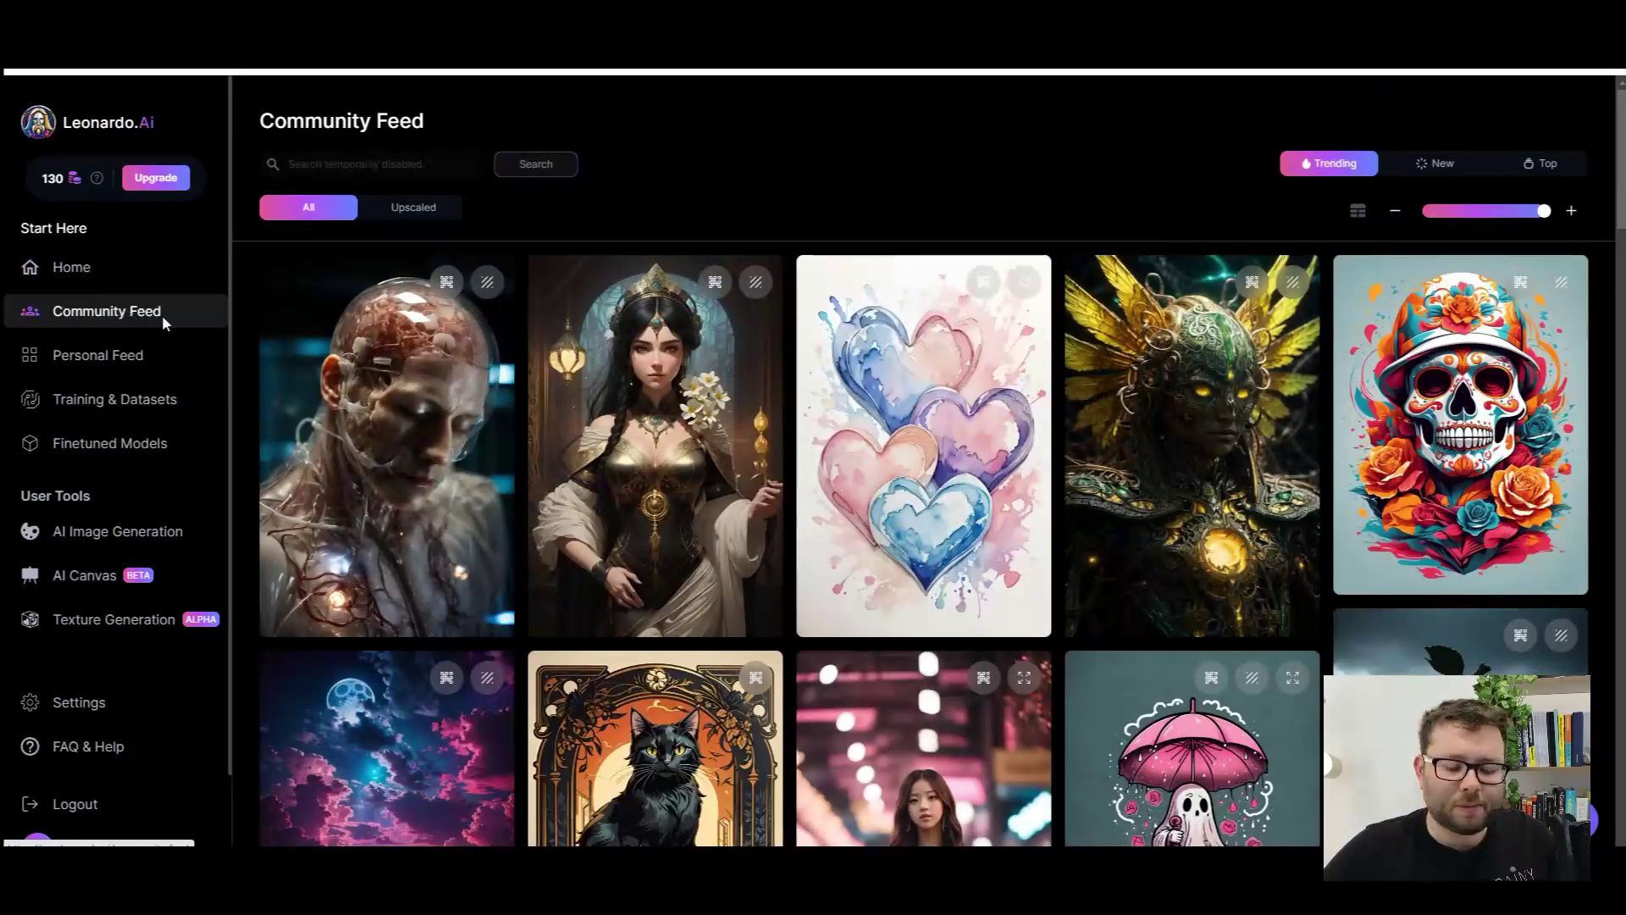
scroll(406, 437, down, 3)
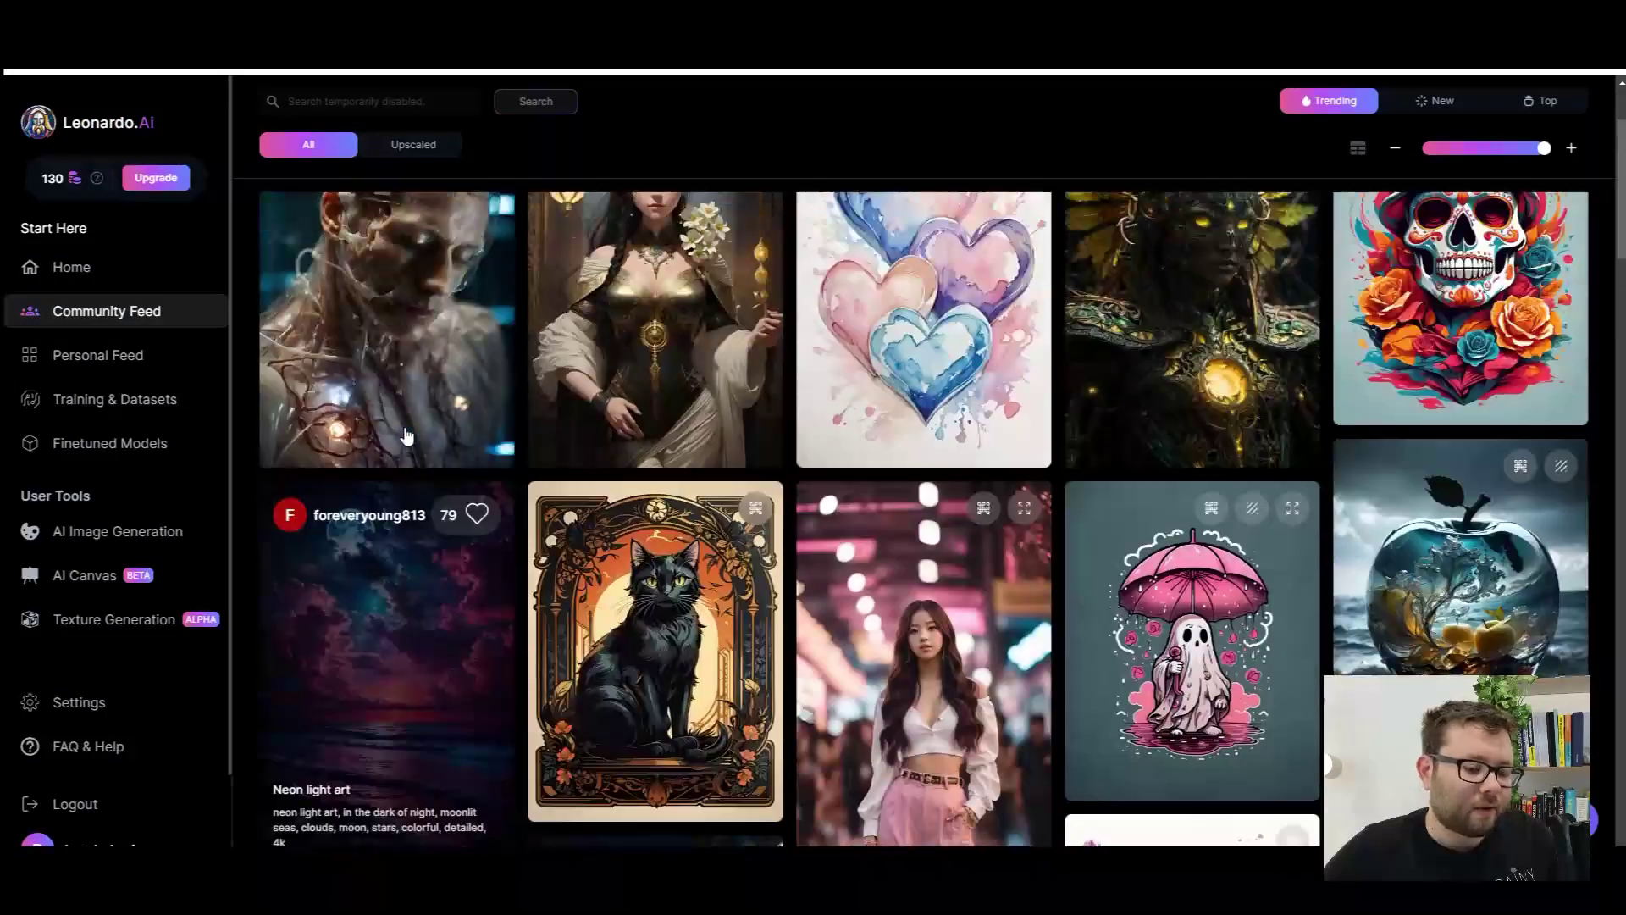
scroll(398, 415, up, 1)
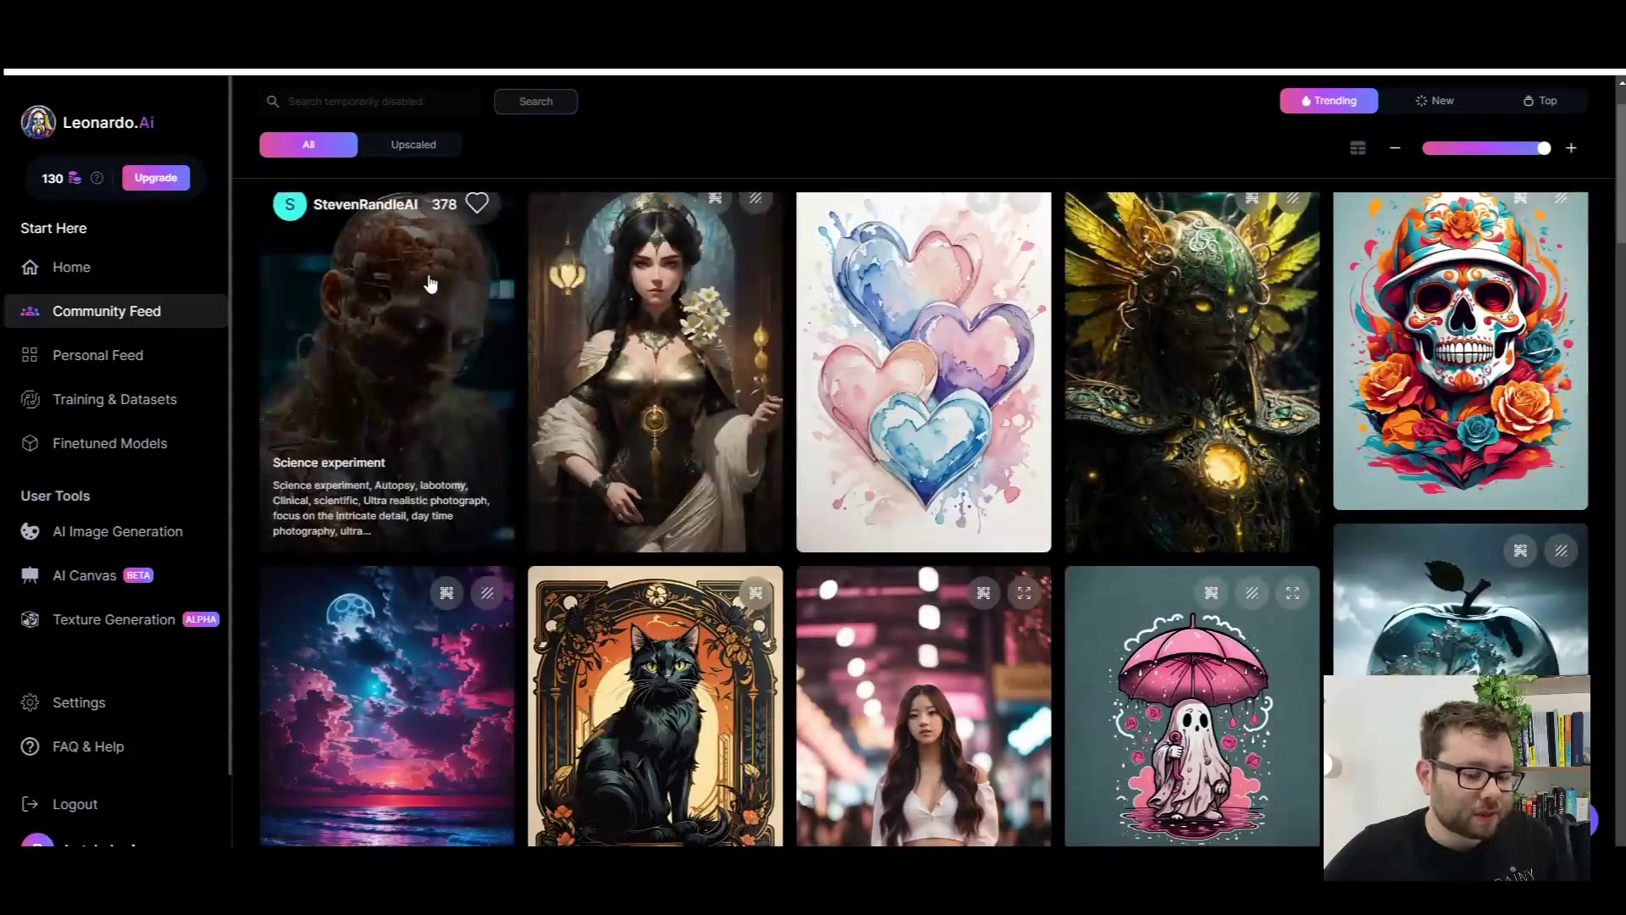
click(85, 355)
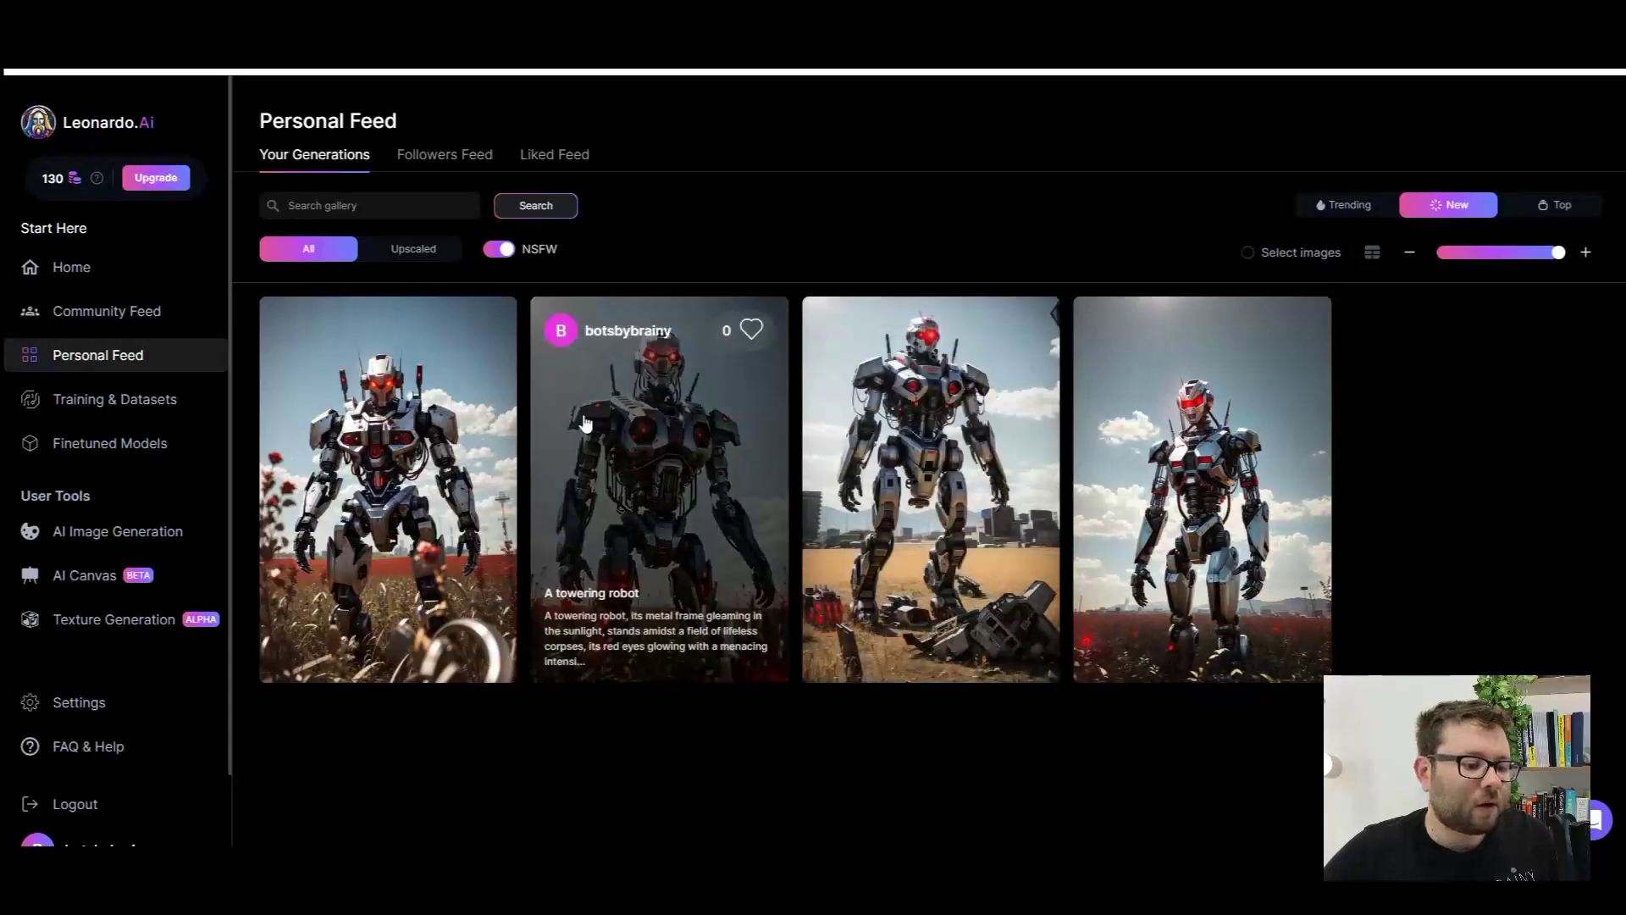
Step: Visit the empty Training & Datasets page, then the Finetuned Models gallery with PhotoReal, RPG v5 and SDXL 0.9
click(114, 399)
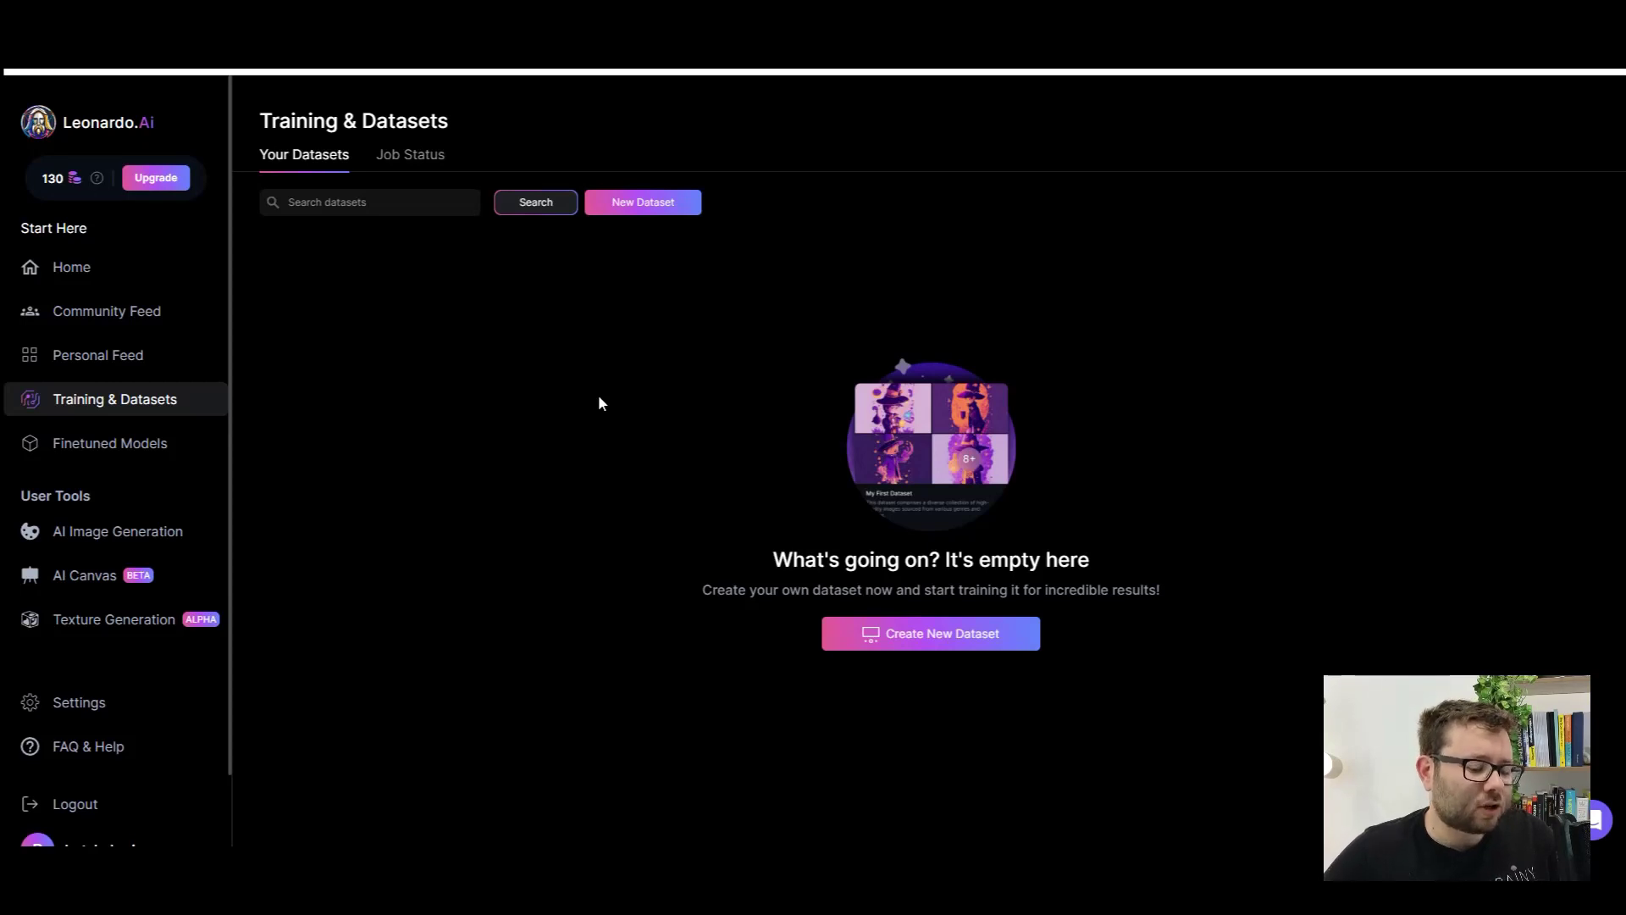
click(178, 446)
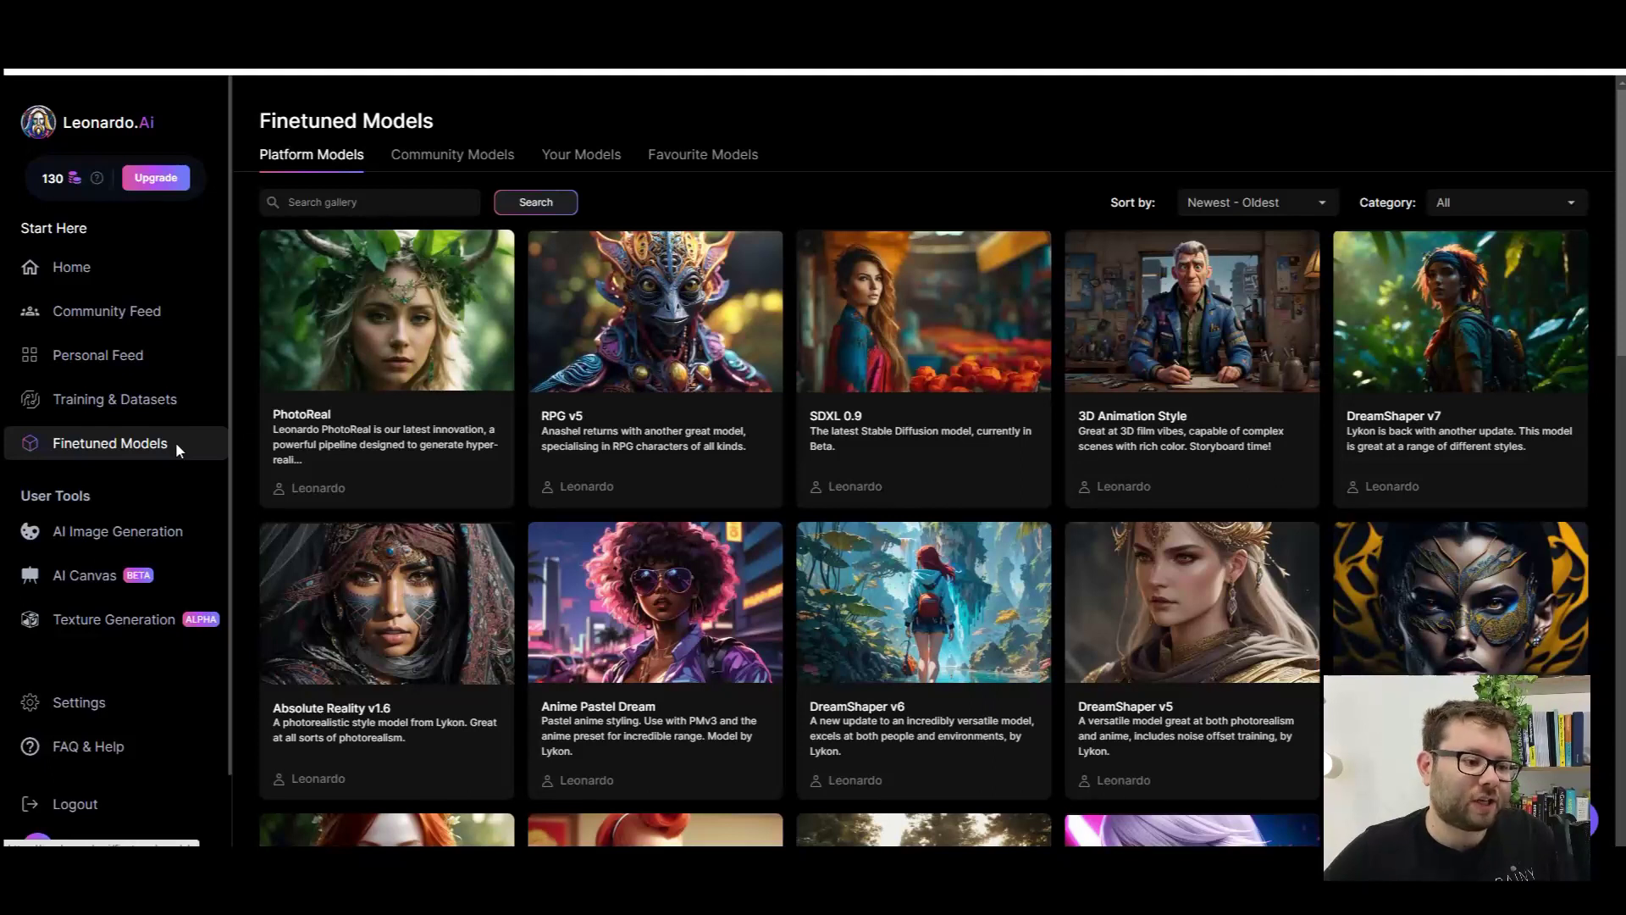
Step: Glance at Community Models, return to Platform Models, and review the 3D Animation Style model details
click(450, 155)
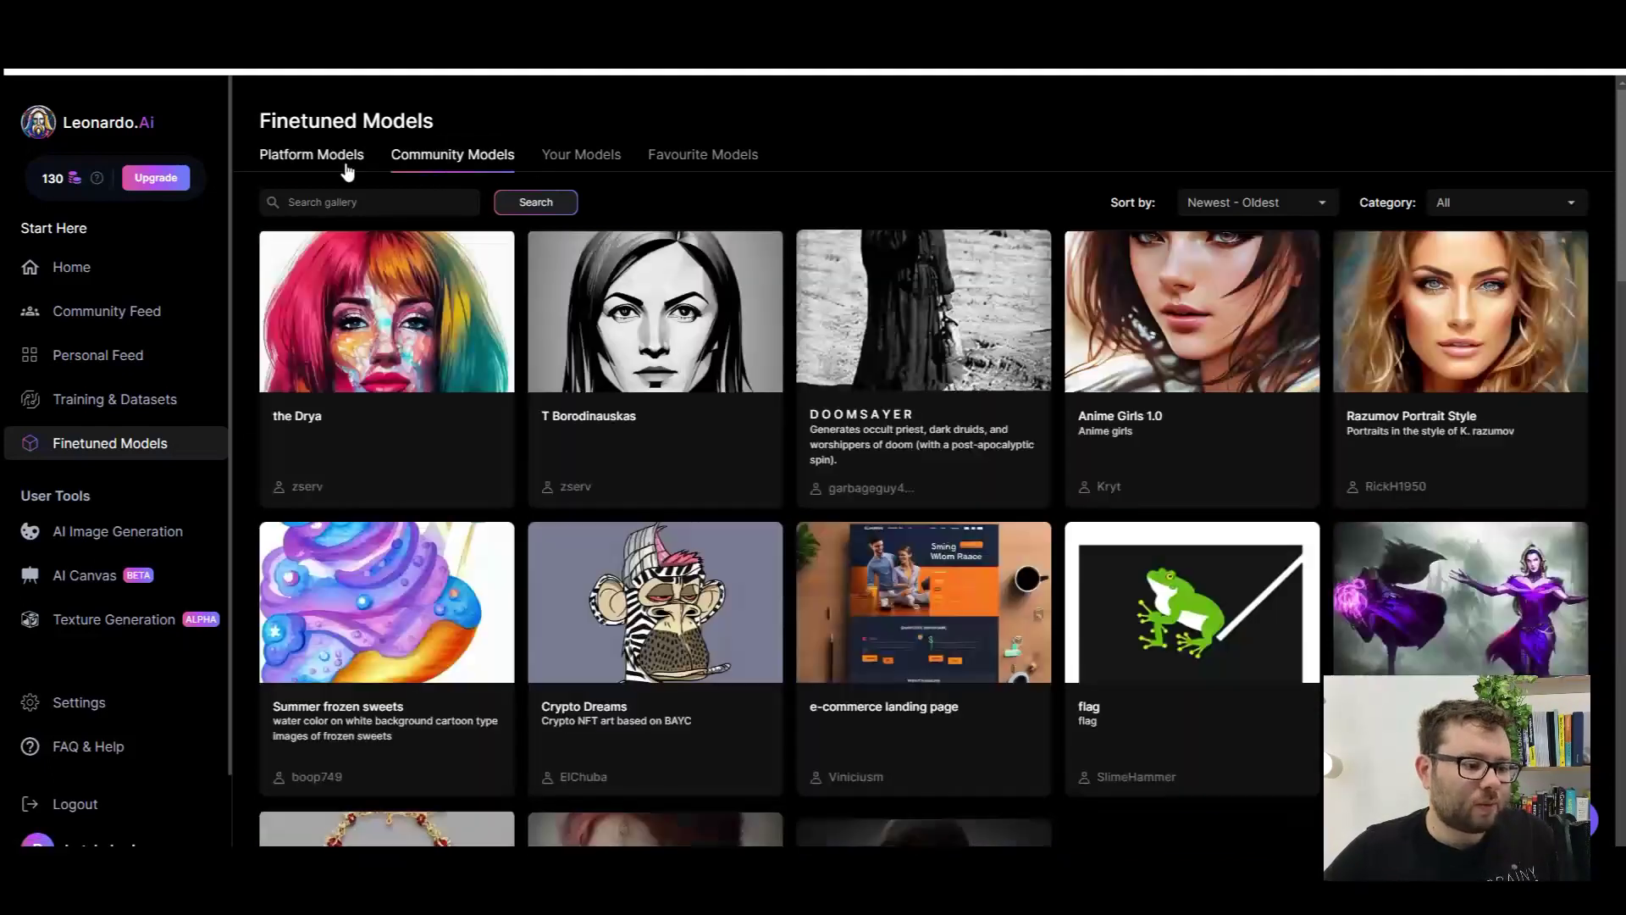
click(348, 155)
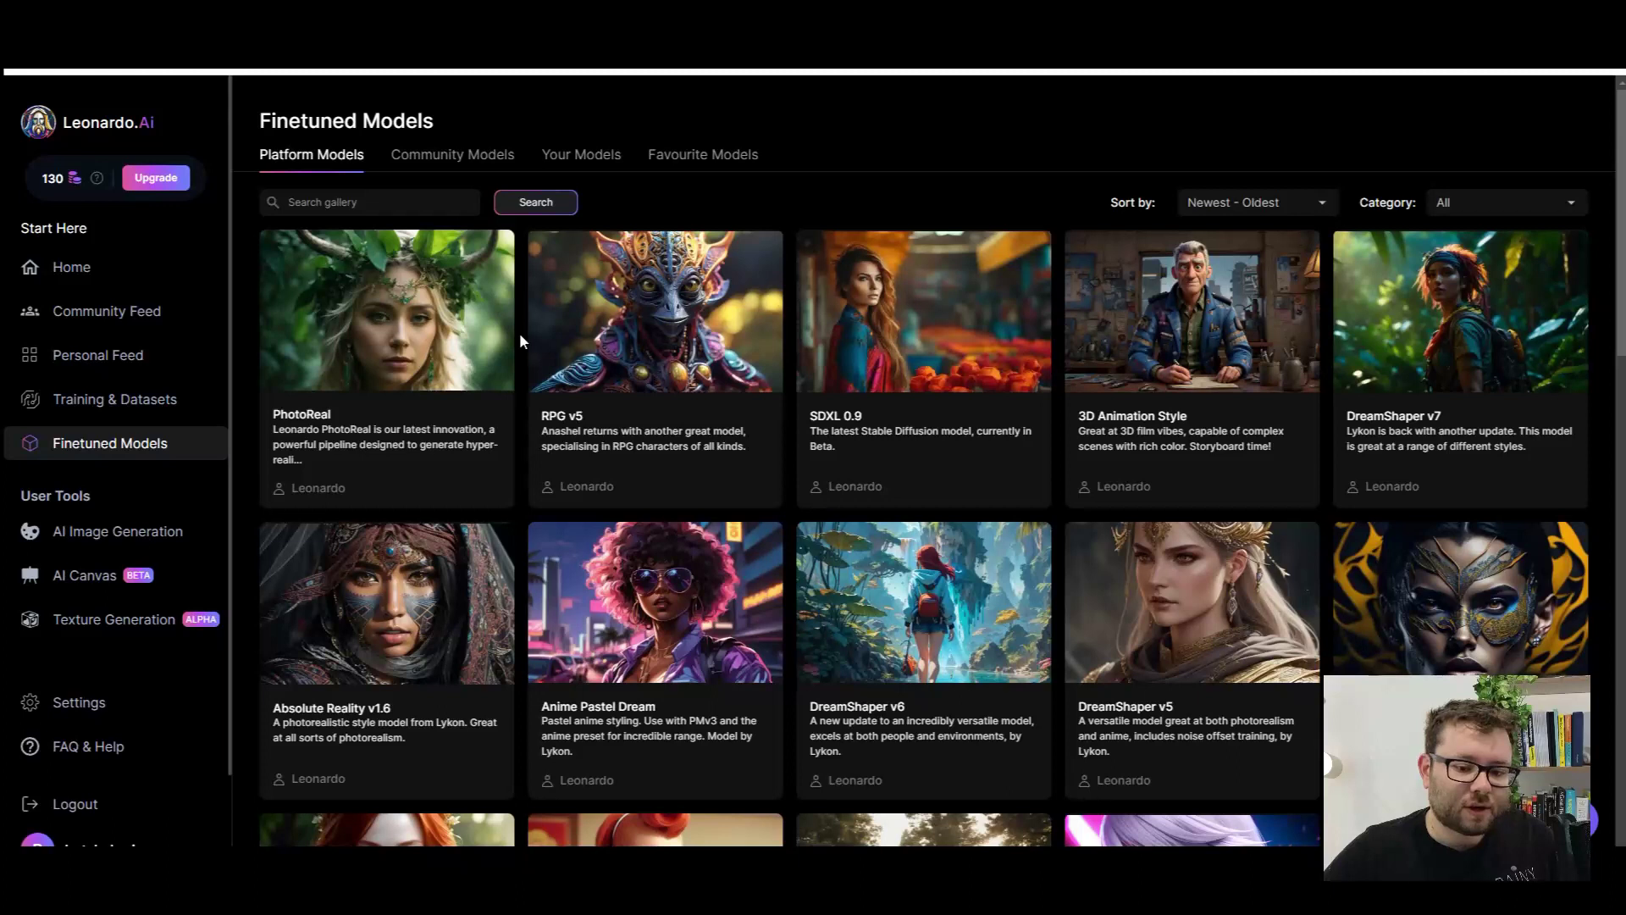
click(1121, 435)
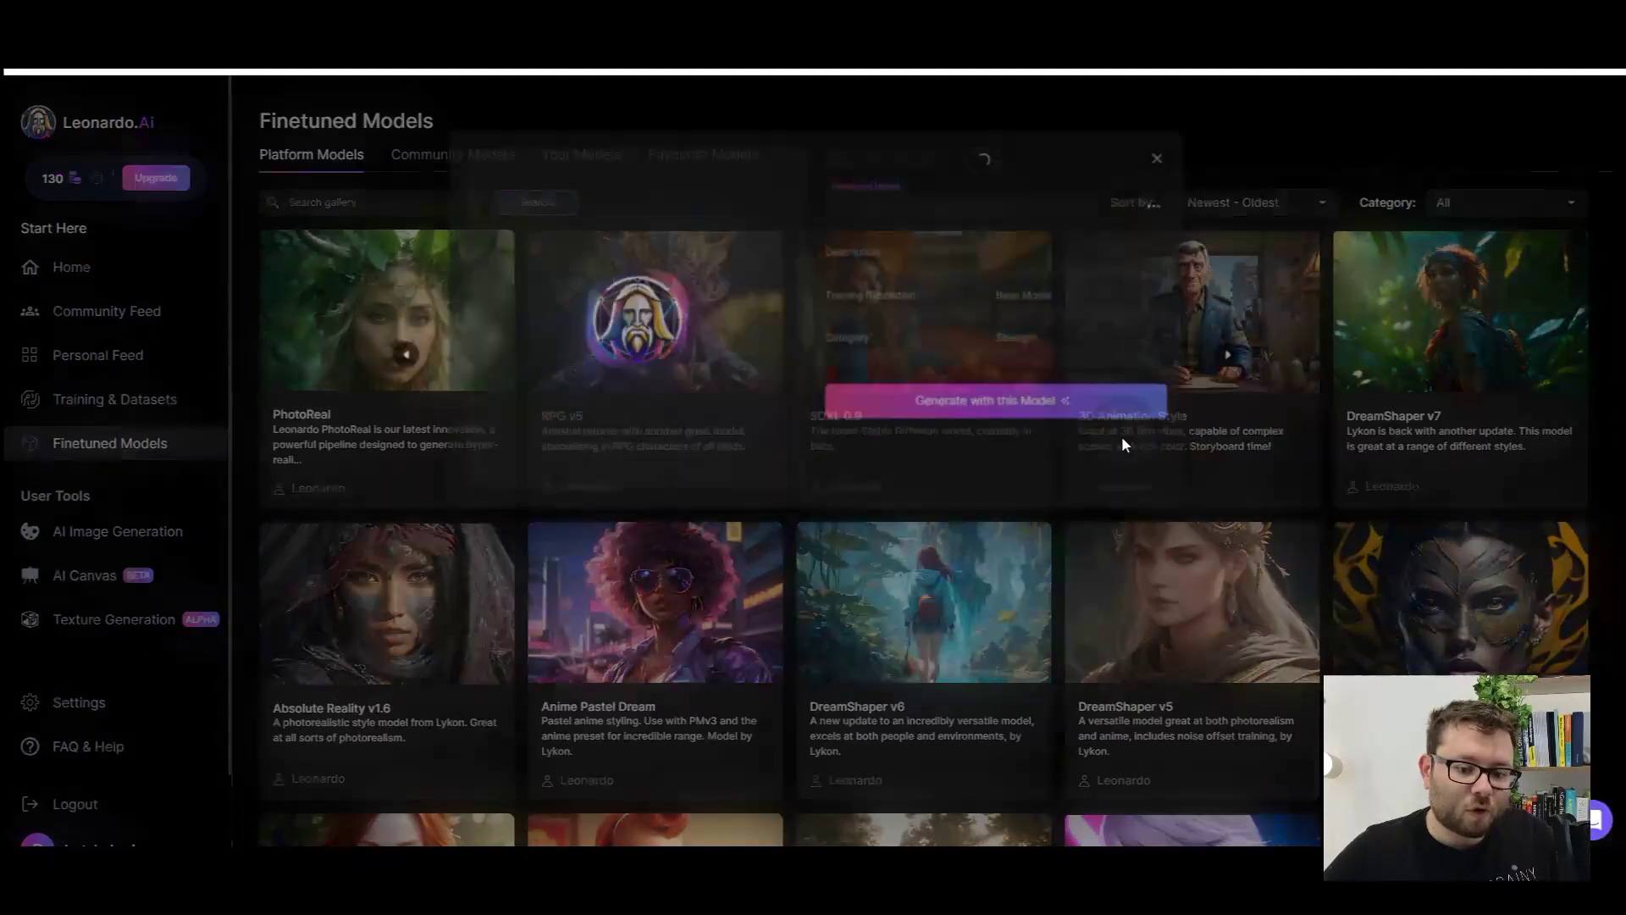
scroll(847, 424, down, 1)
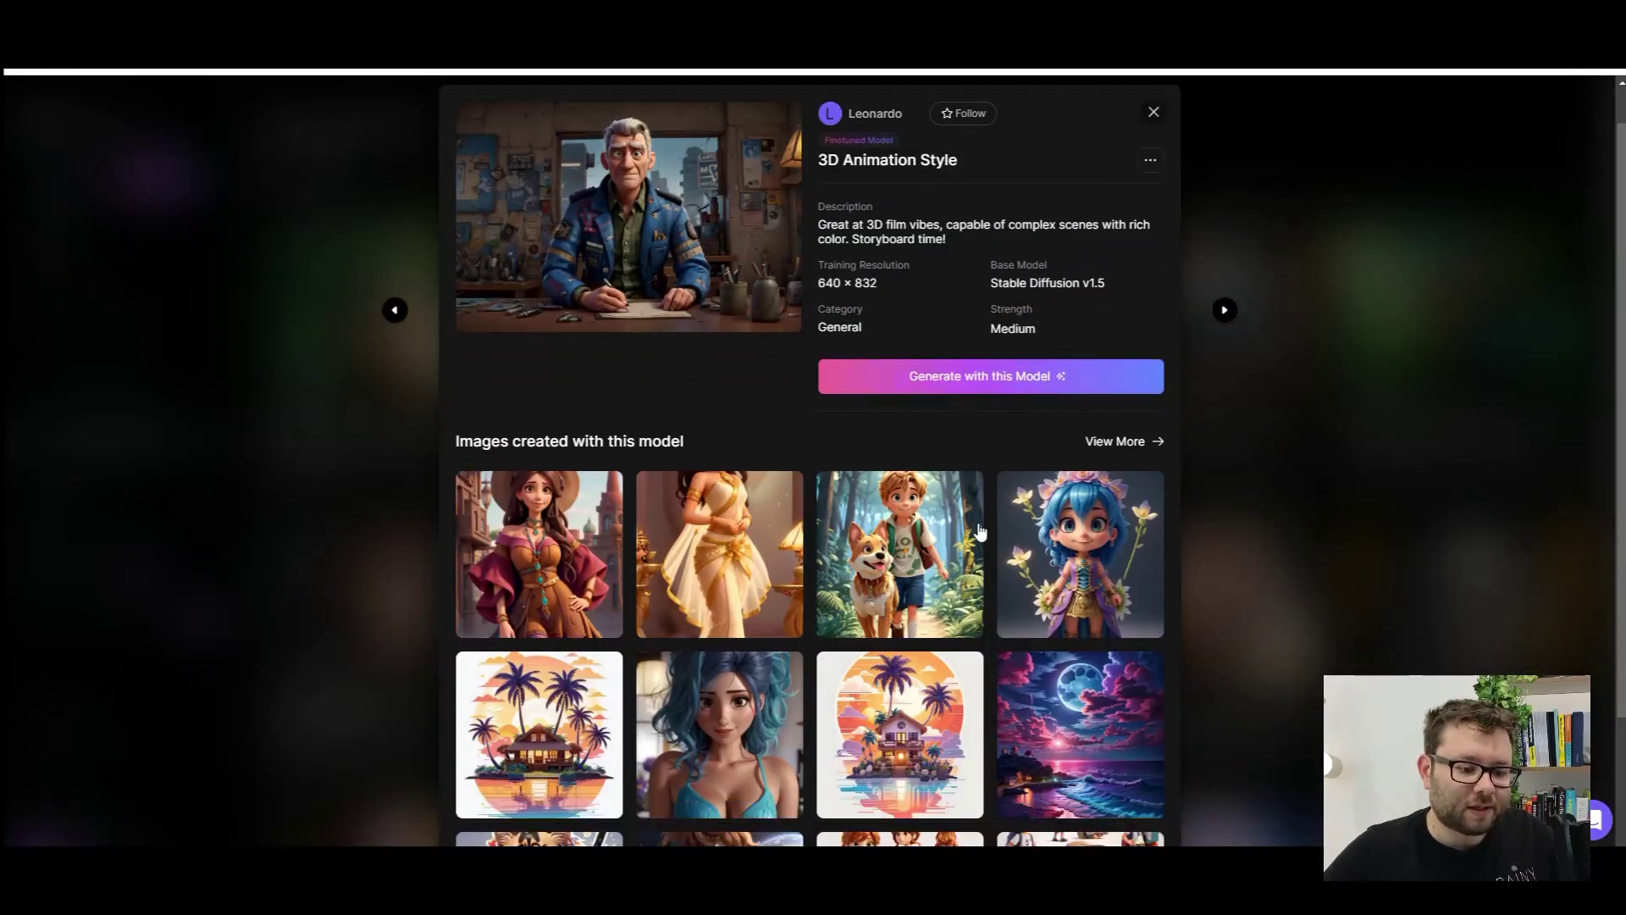
scroll(687, 356, up, 1)
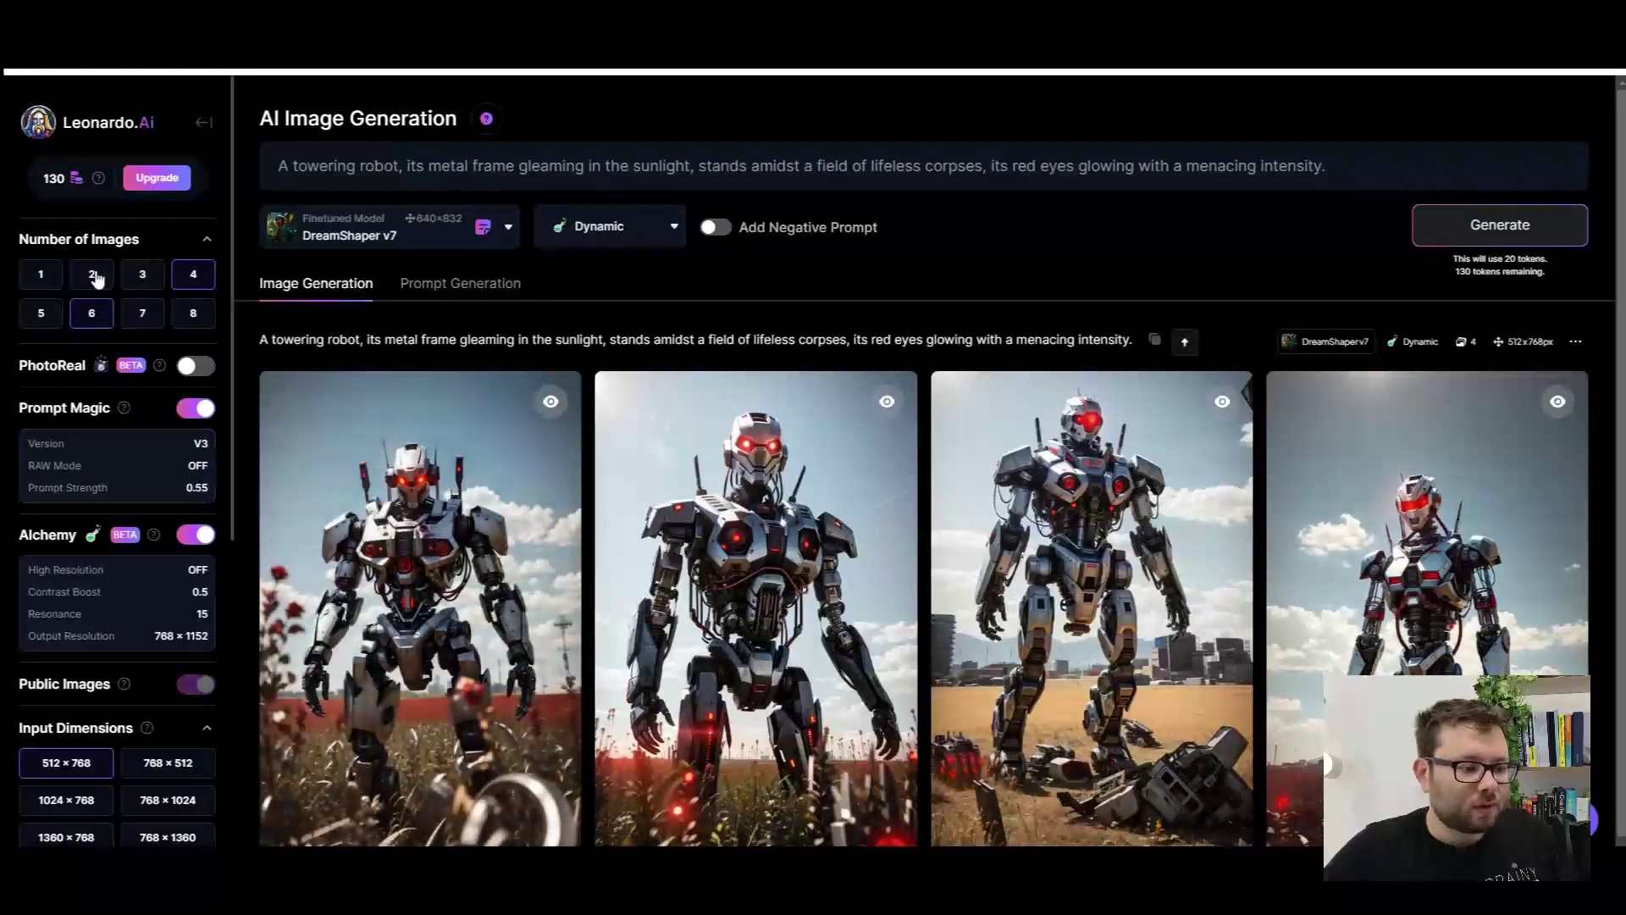
Step: Set the generation aspect ratio to 16:9 (1368×768)
scroll(112, 360, down, 1)
scroll(112, 360, down, 3)
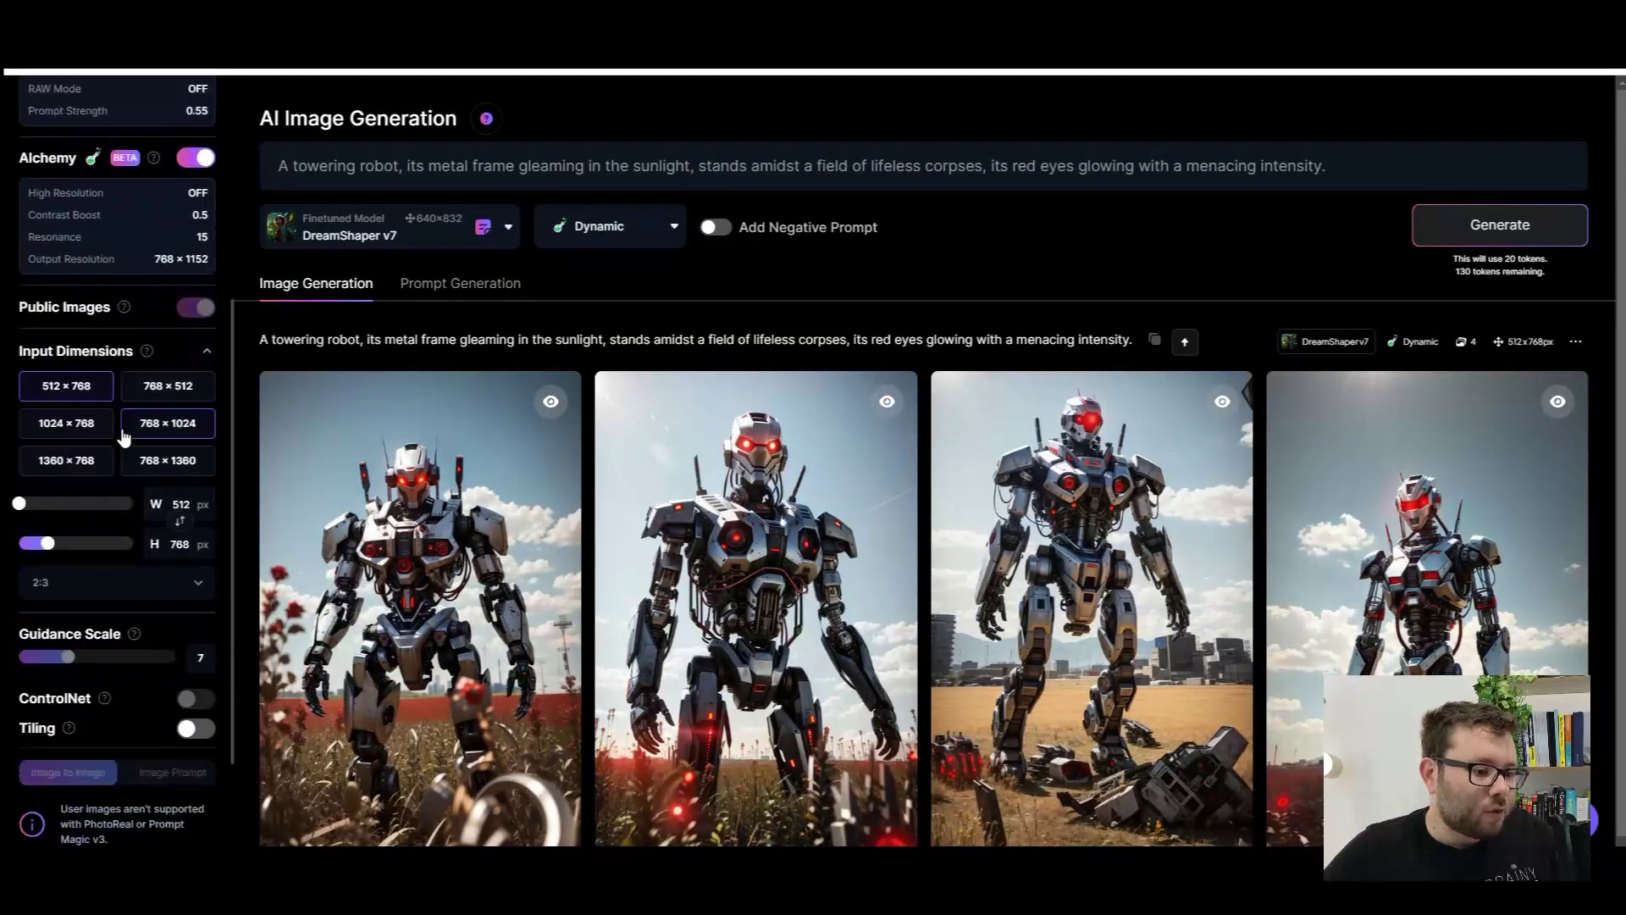
scroll(119, 423, up, 5)
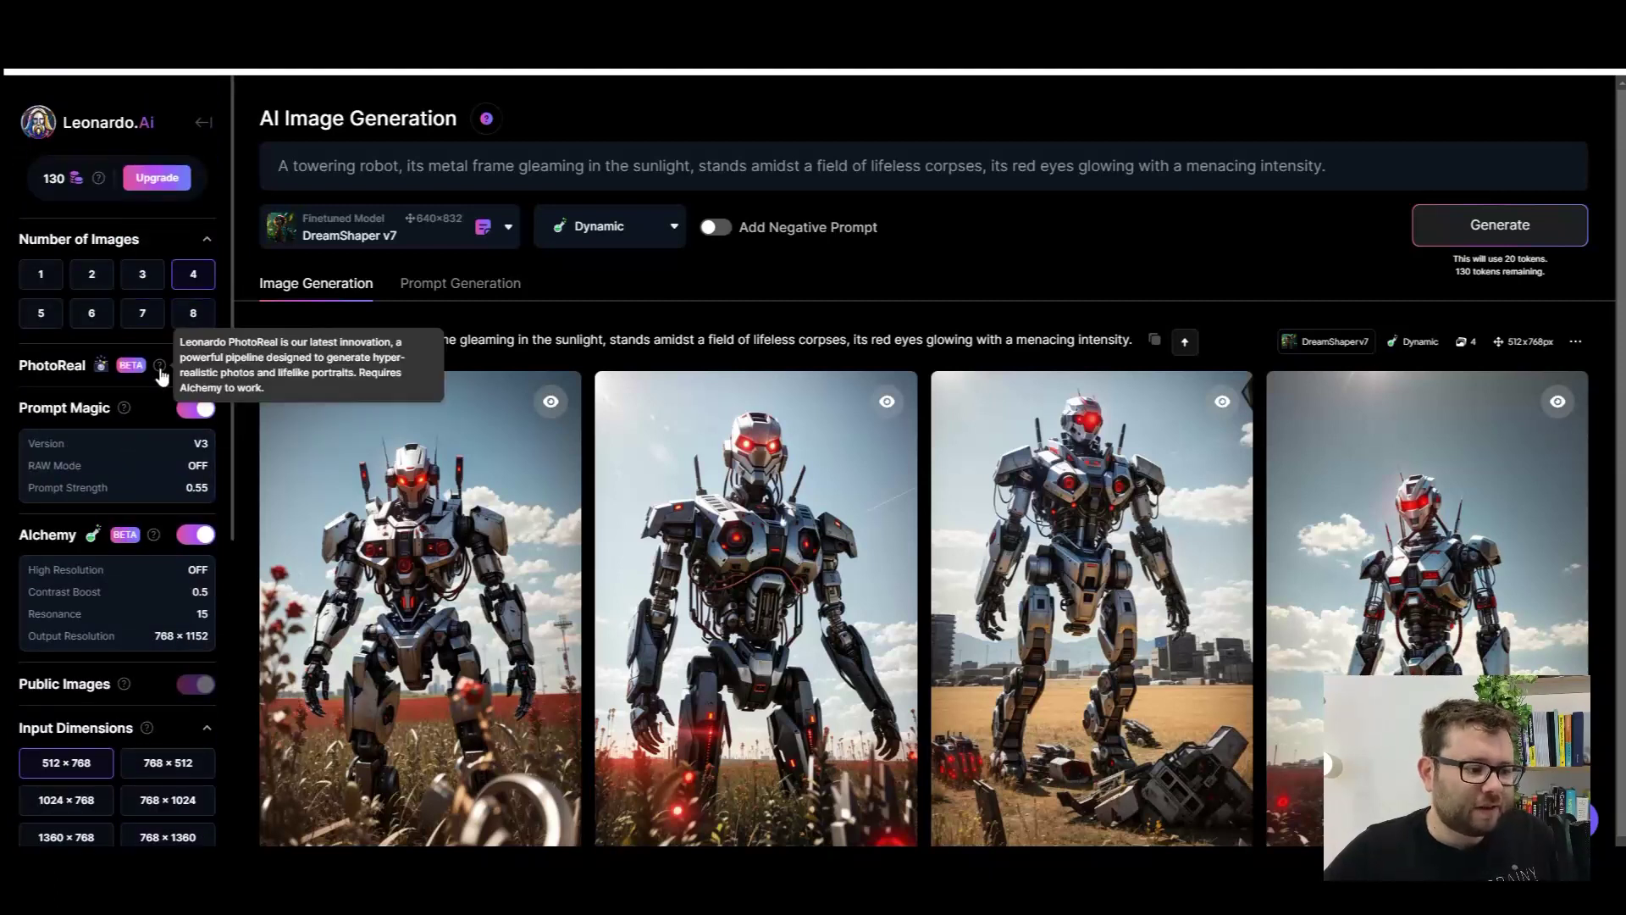
mouse_move(166, 375)
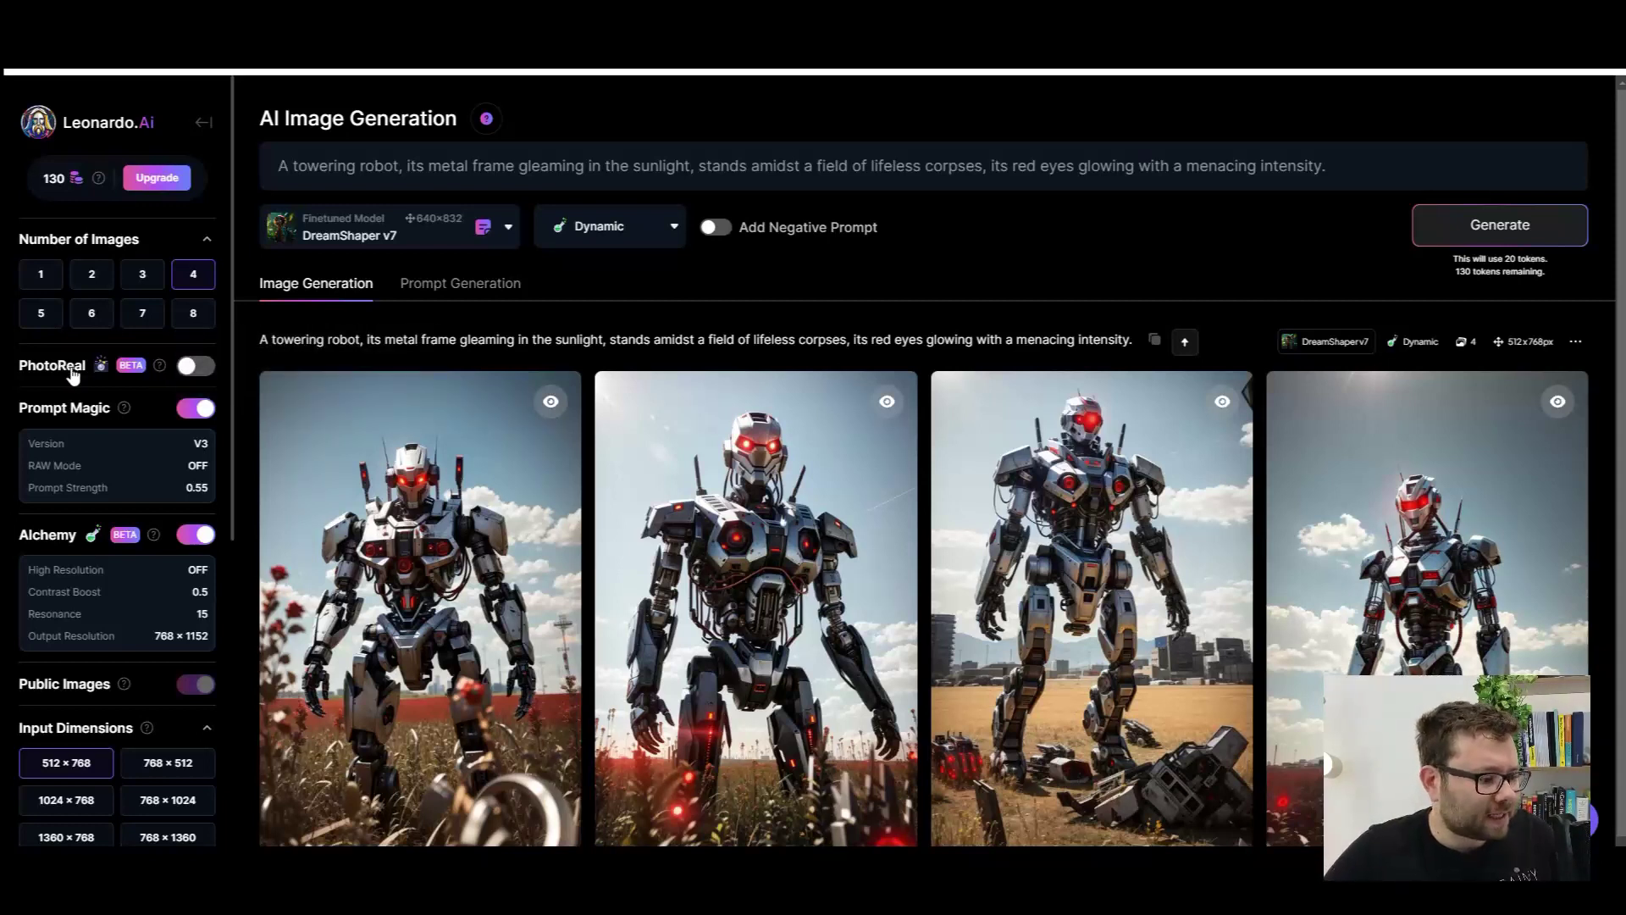
scroll(72, 373, down, 2)
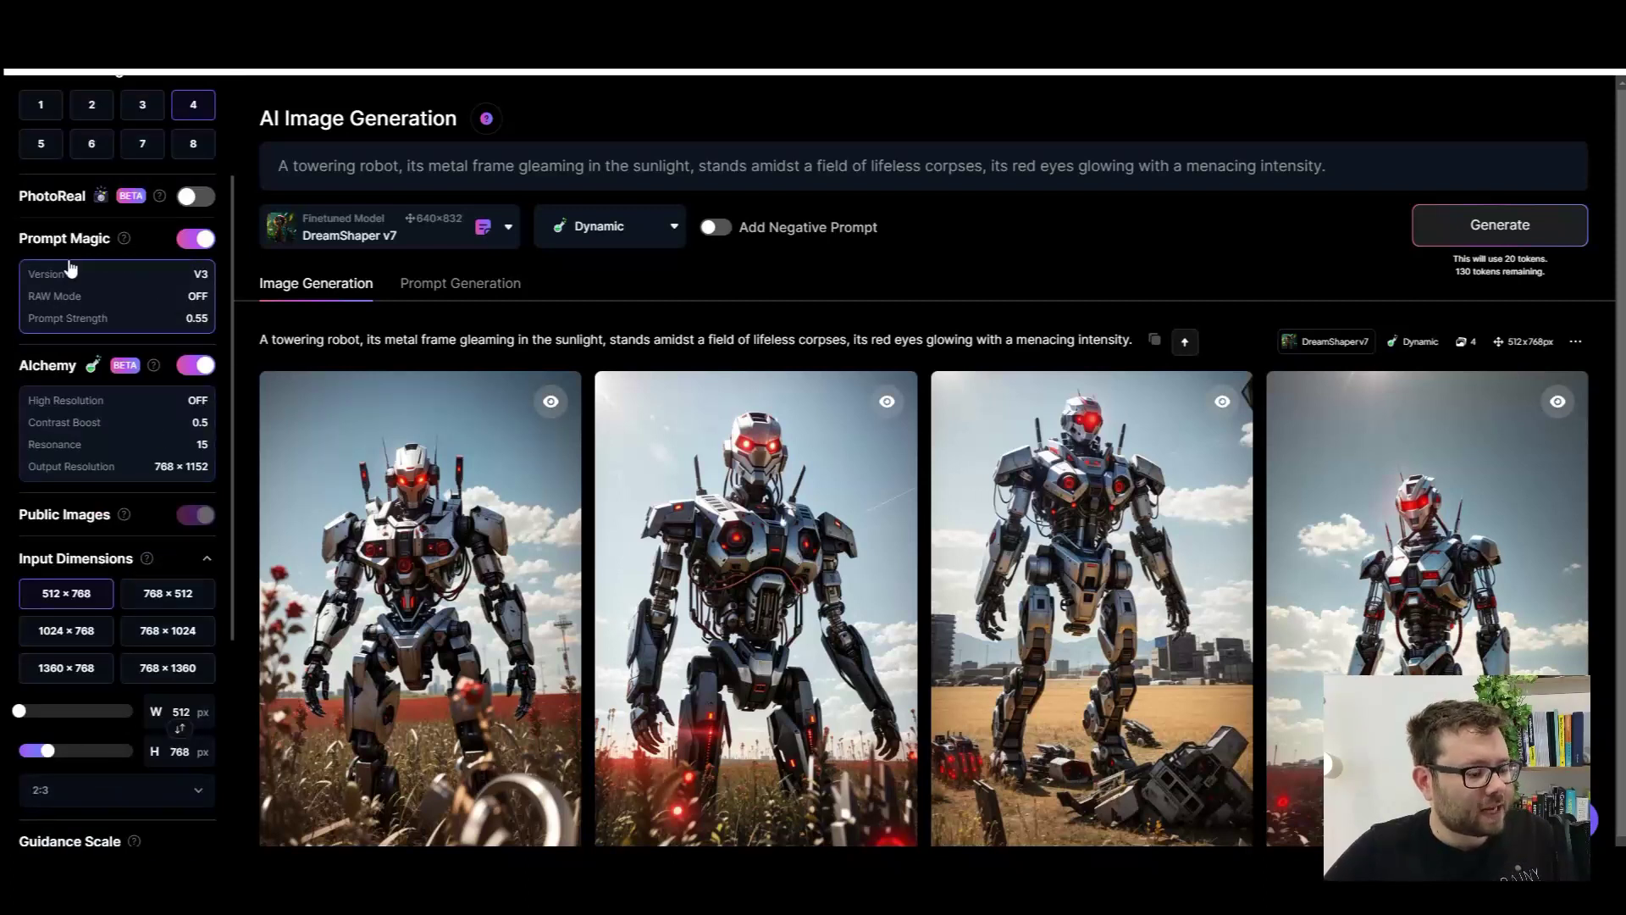
scroll(135, 425, down, 4)
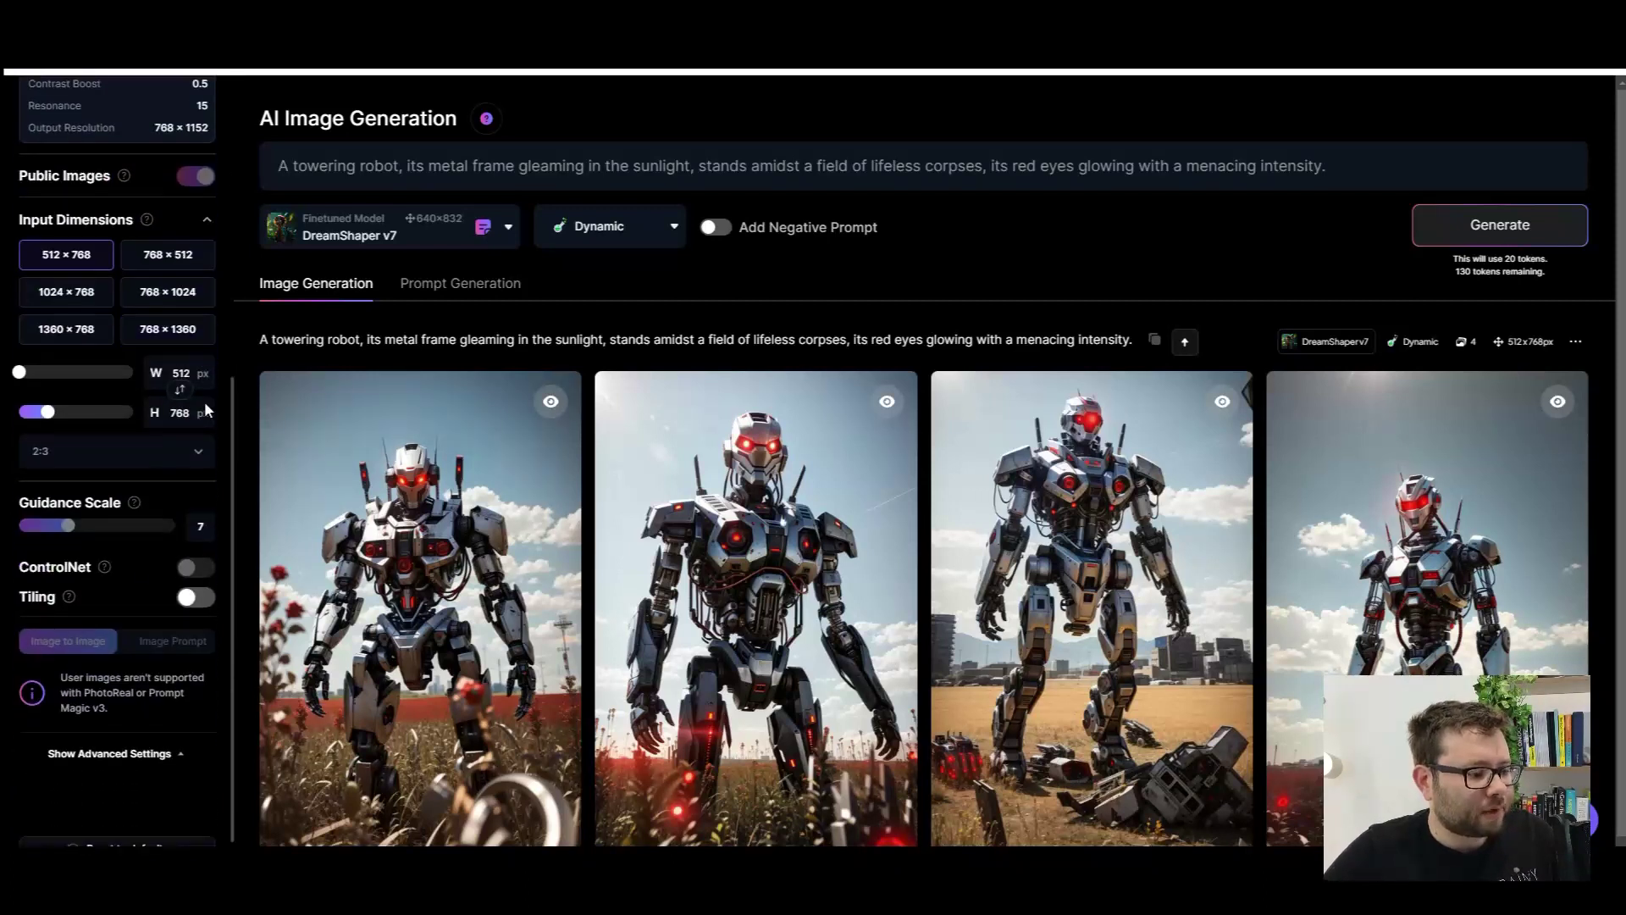
click(106, 455)
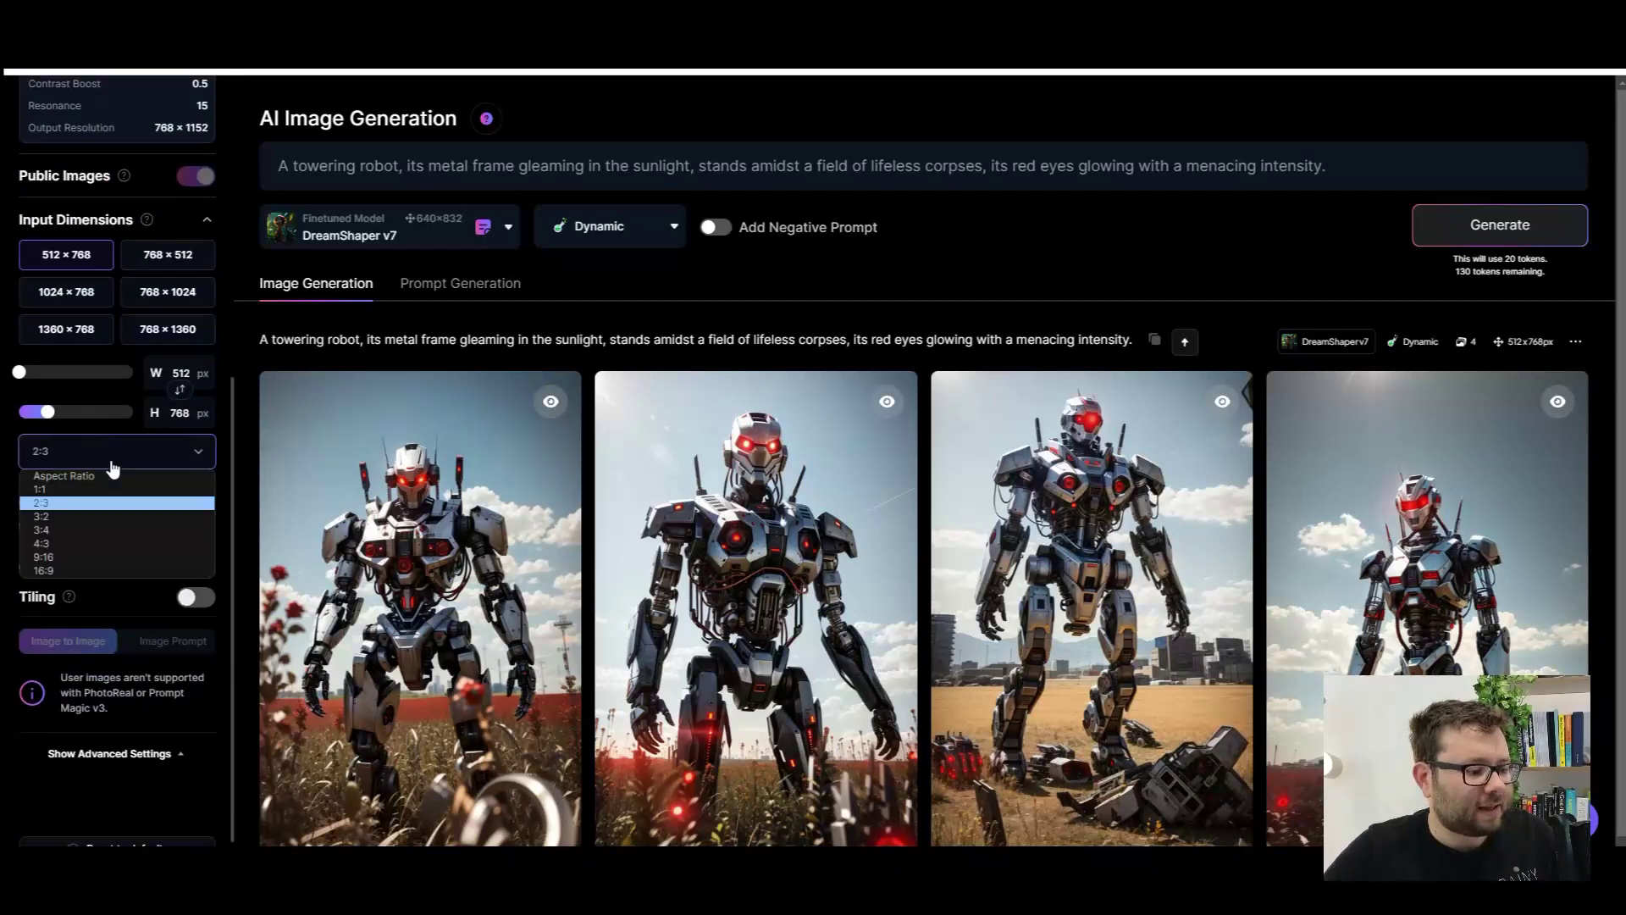
click(116, 573)
Step: Check the model and style lists keeping DreamShaper v7, toggle Negative Prompt on and off, then open Prompt Generation
scroll(119, 542, up, 6)
click(364, 221)
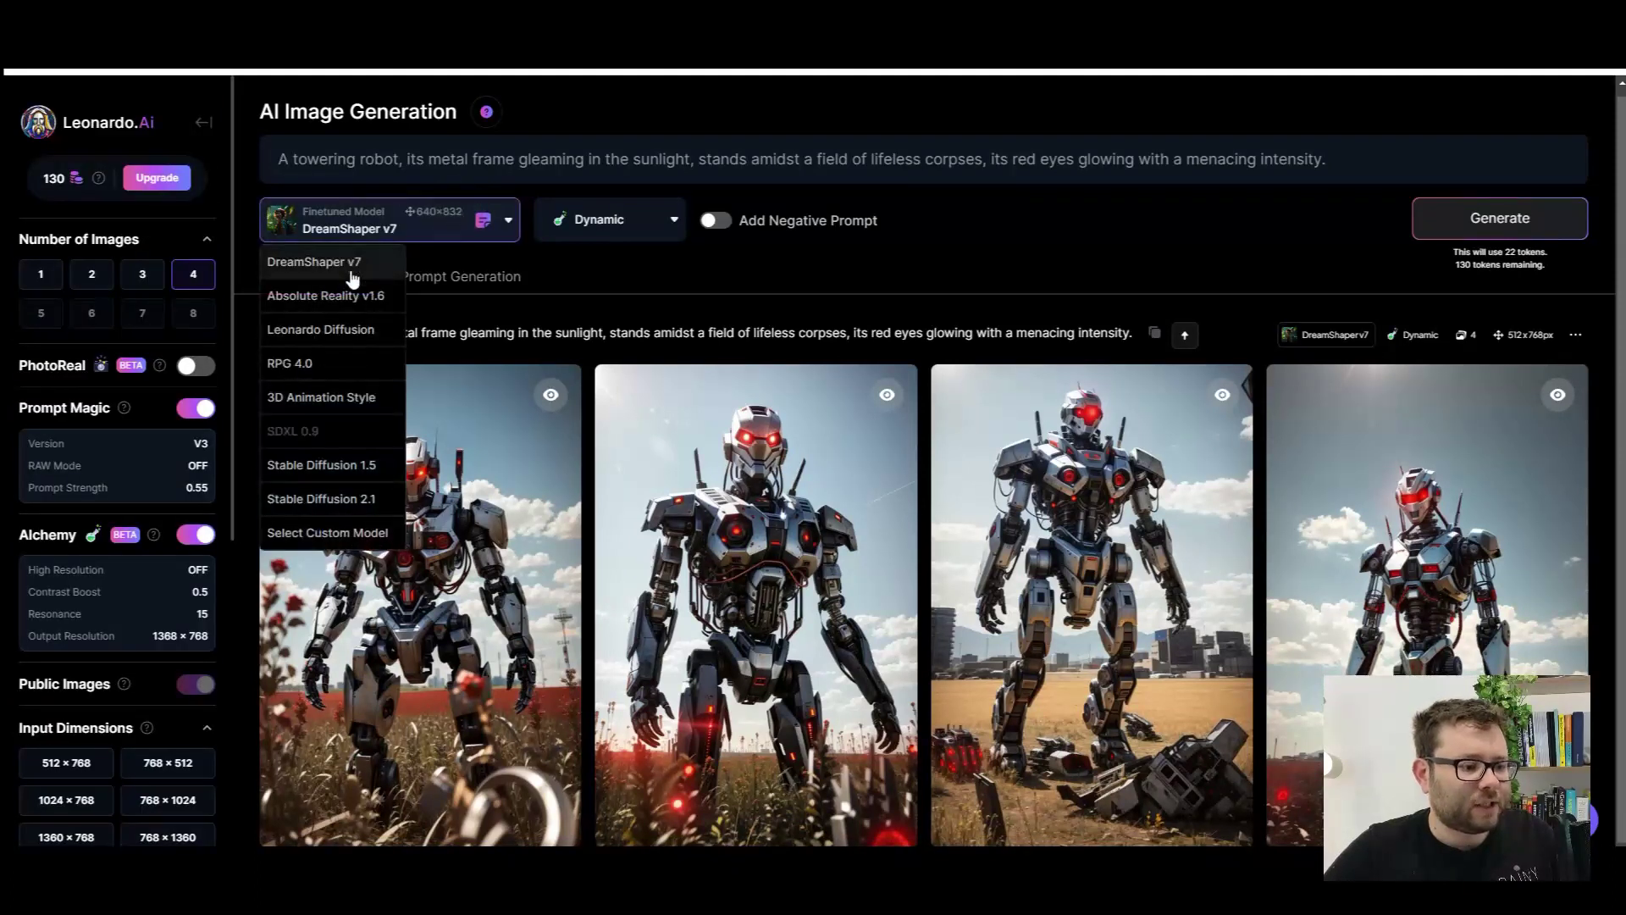
click(613, 223)
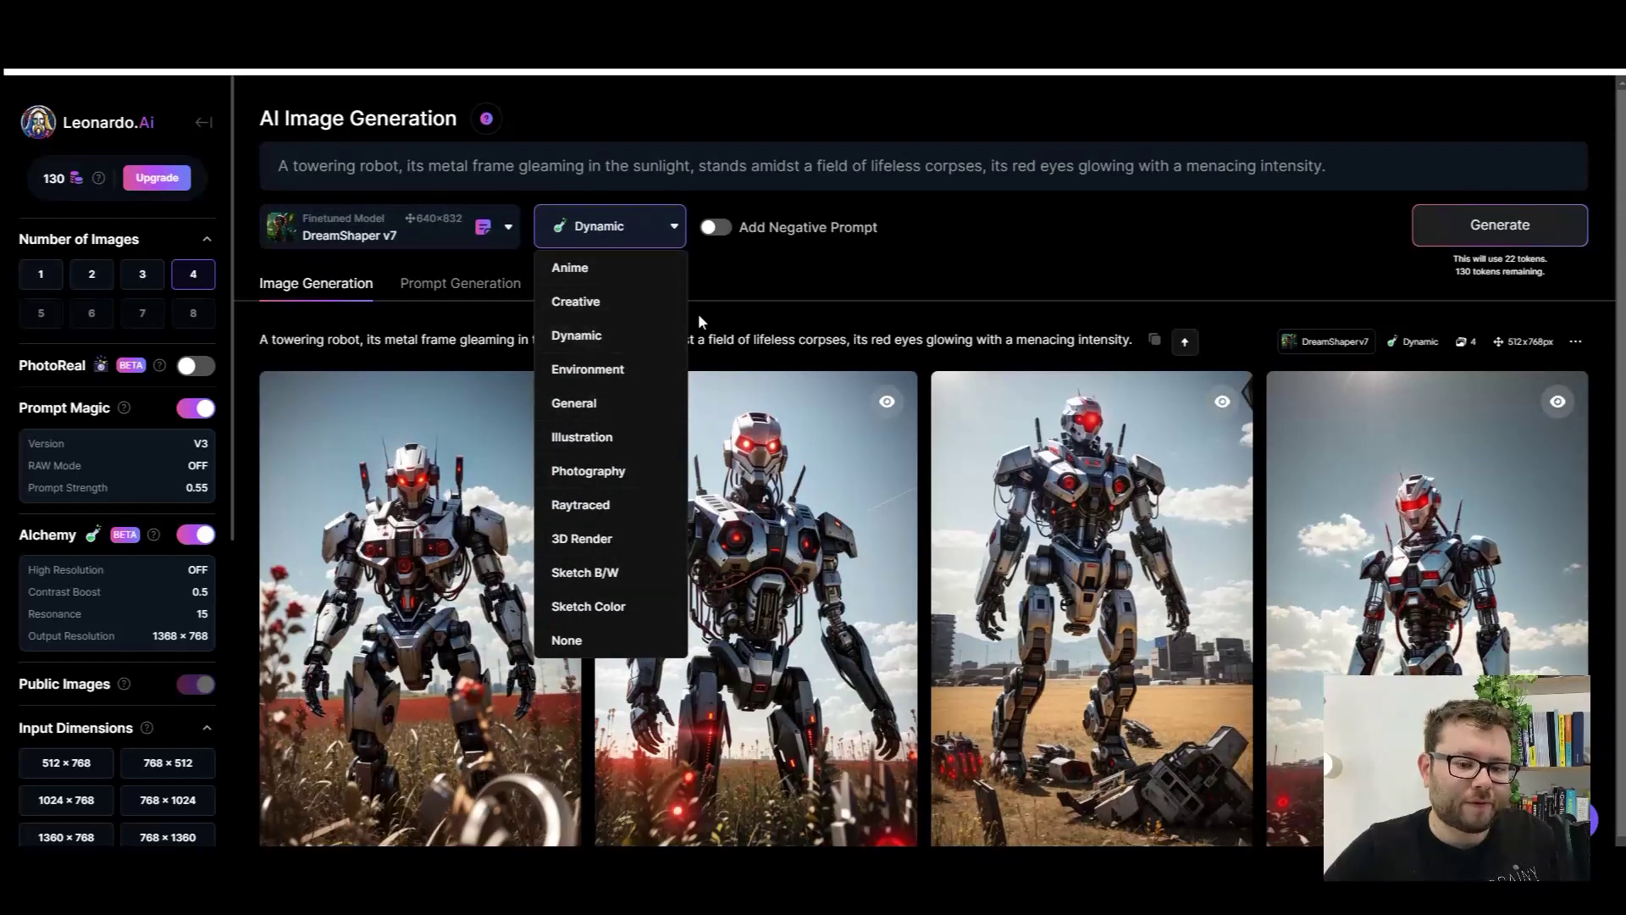
click(713, 227)
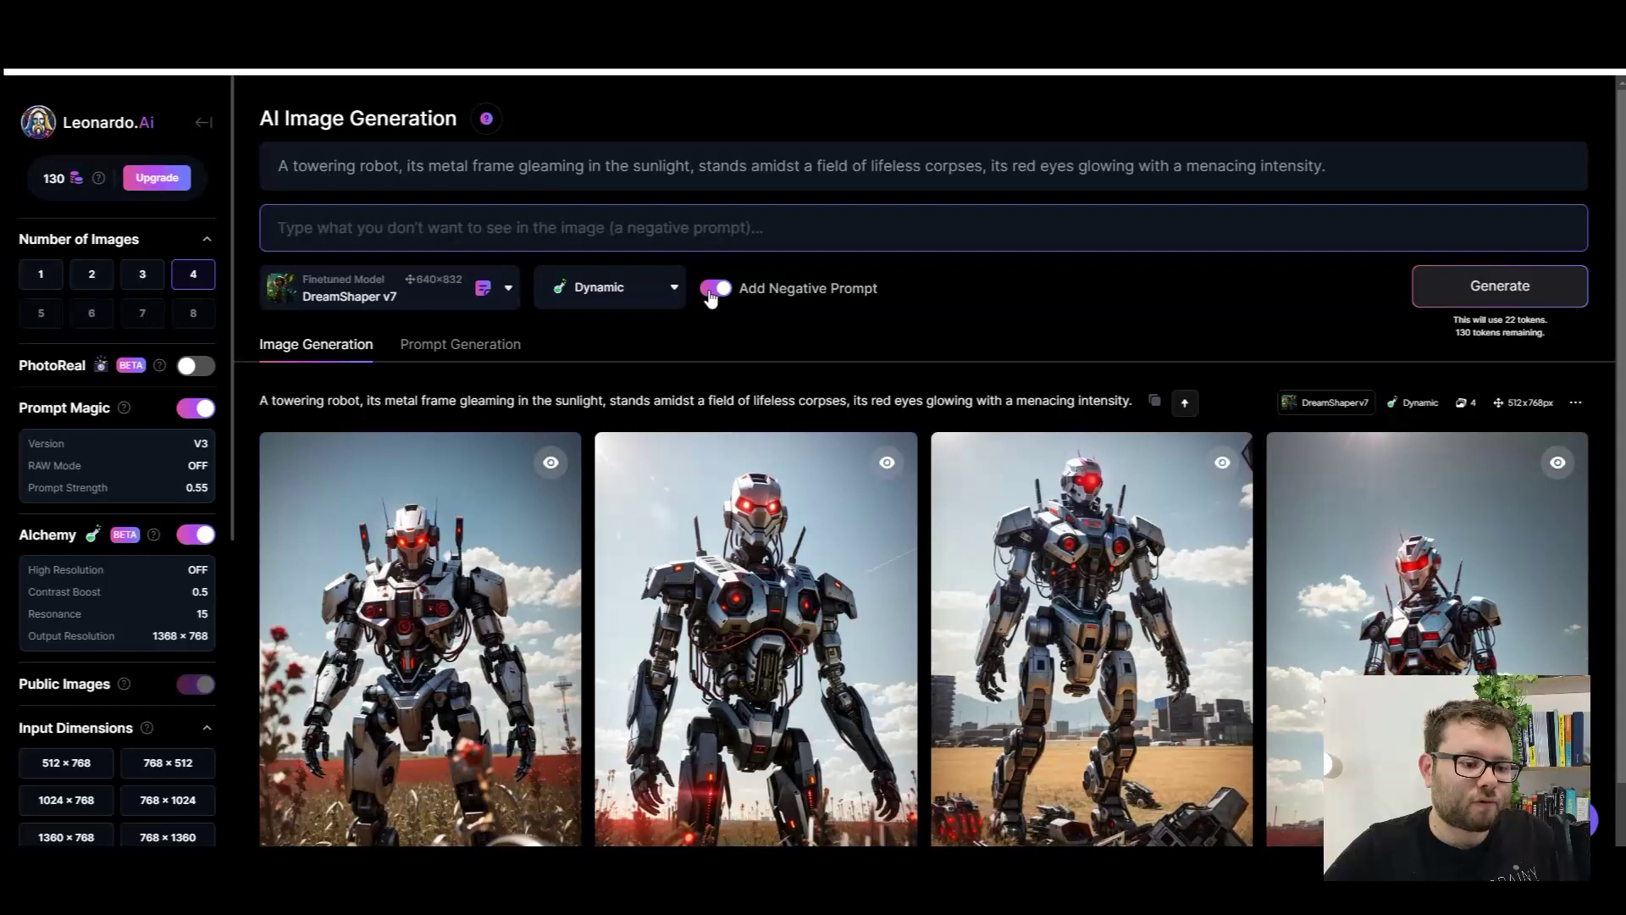
click(716, 292)
click(461, 284)
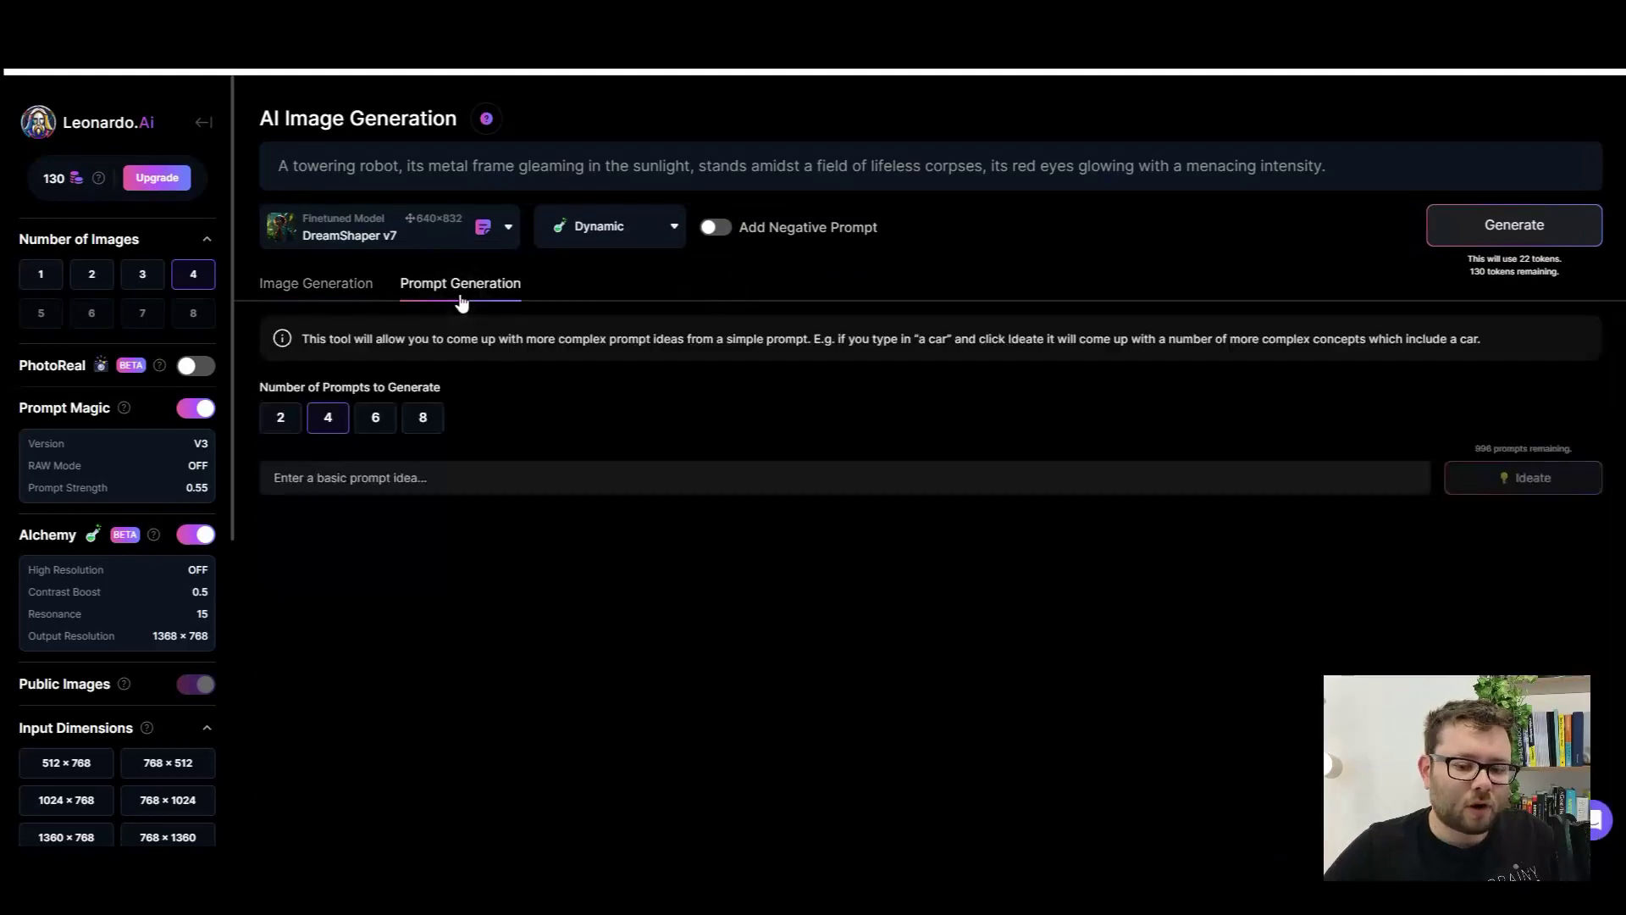
Step: Try the Ideate prompt field, then pan around the empty AI Canvas
click(645, 480)
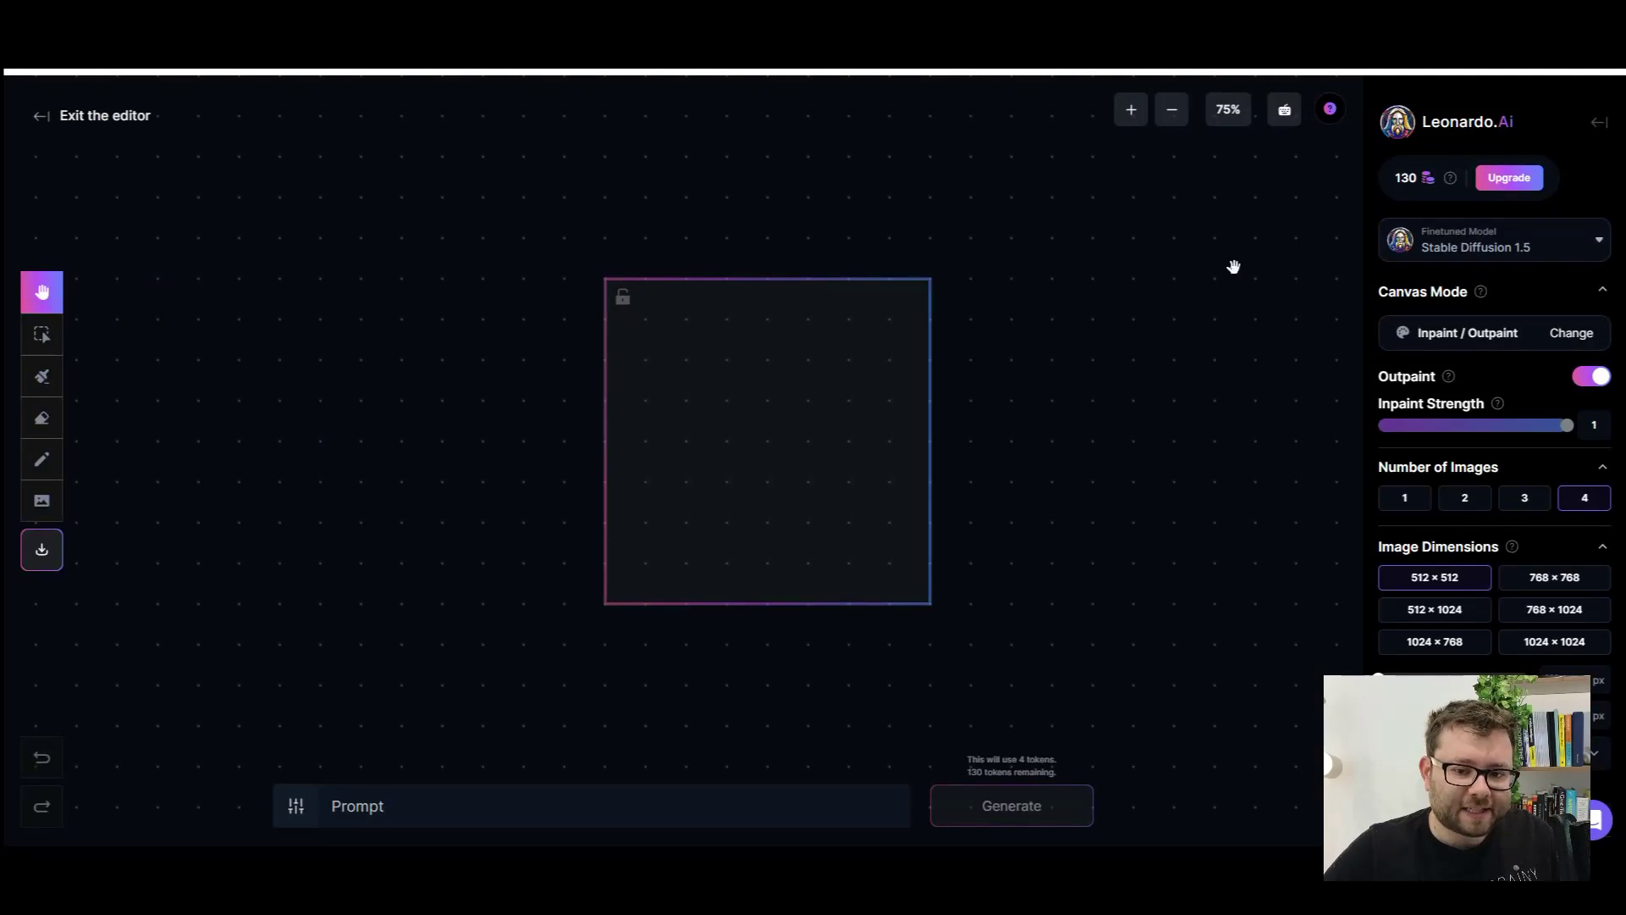
mouse_move(1049, 480)
mouse_down()
mouse_move(1075, 356)
mouse_move(1172, 508)
mouse_up()
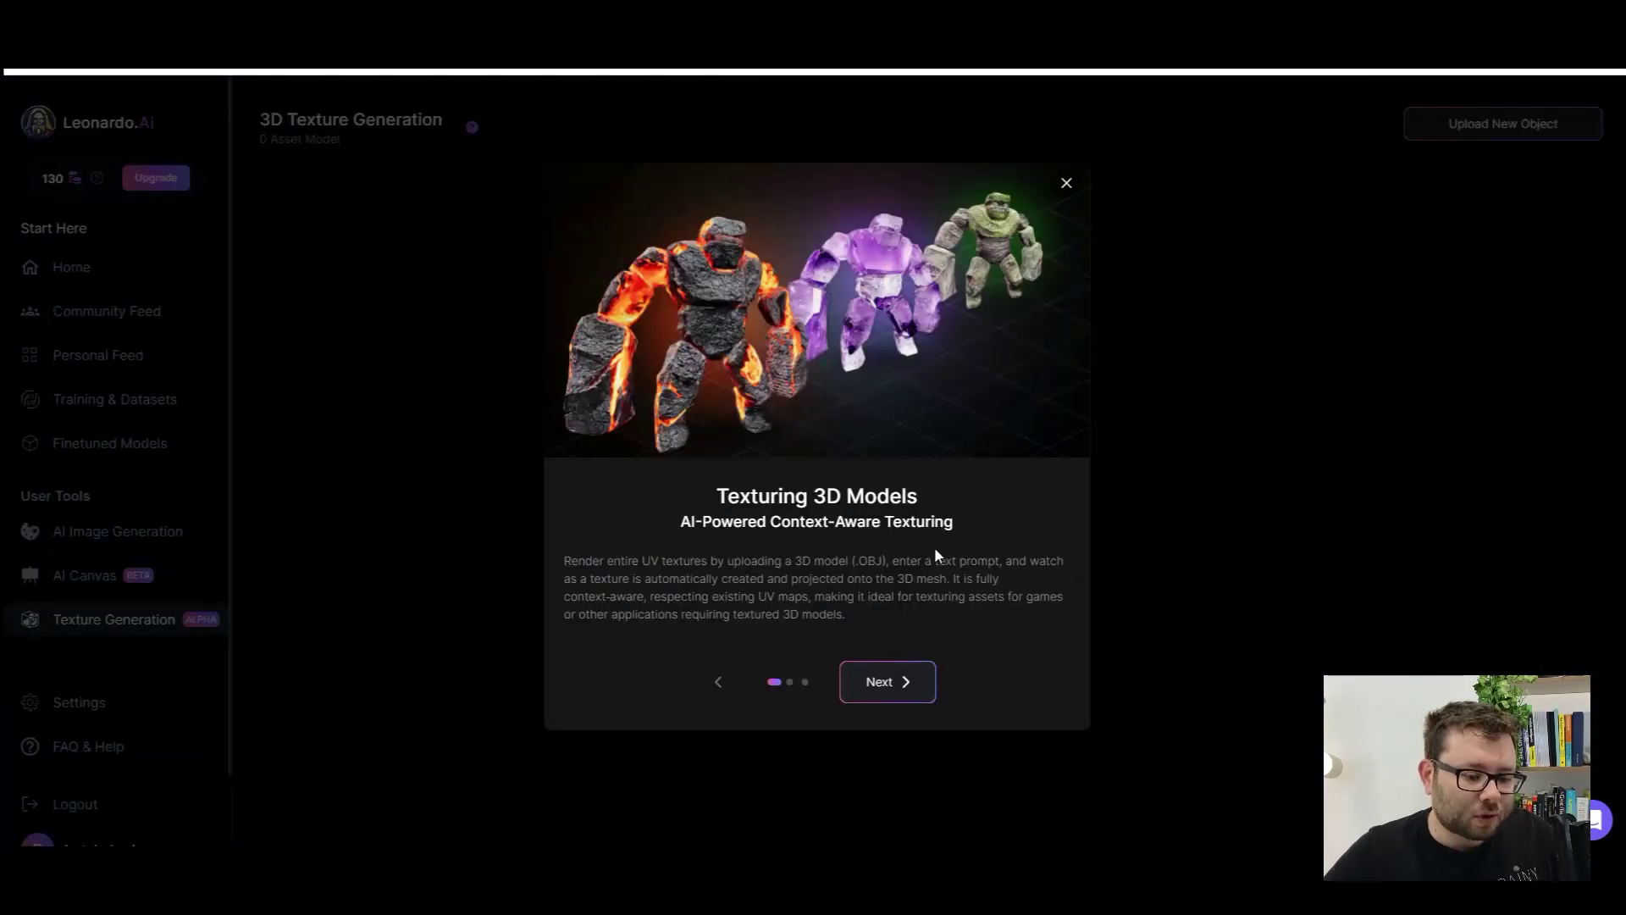
Step: Close the Texturing 3D Models introduction and return to AI Image Generation
click(1066, 183)
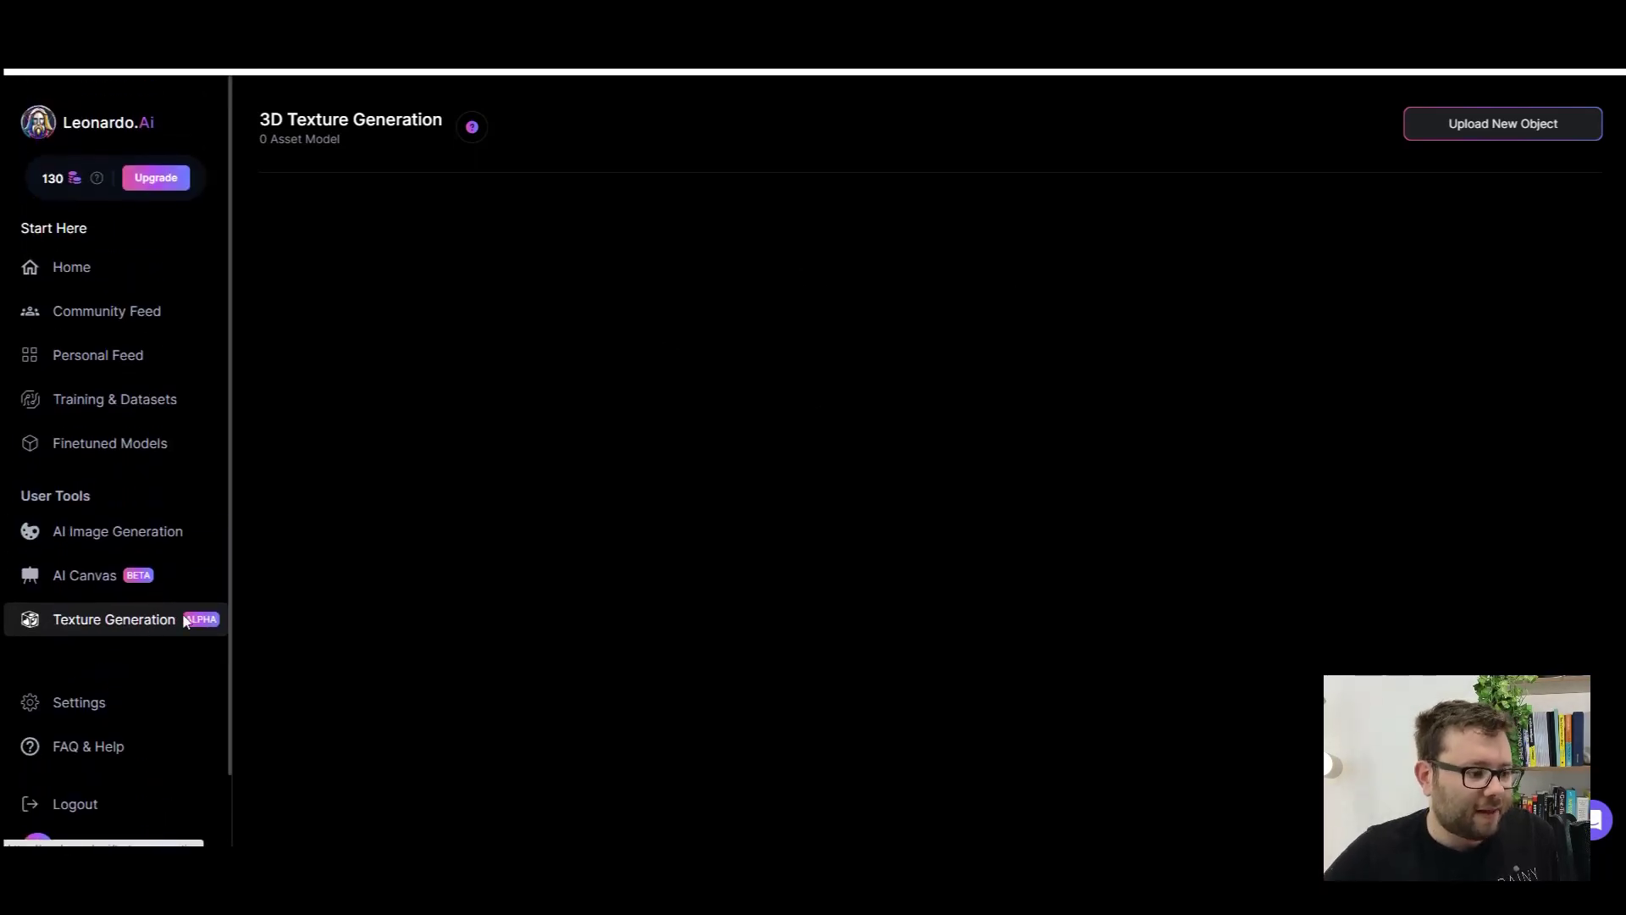
click(61, 542)
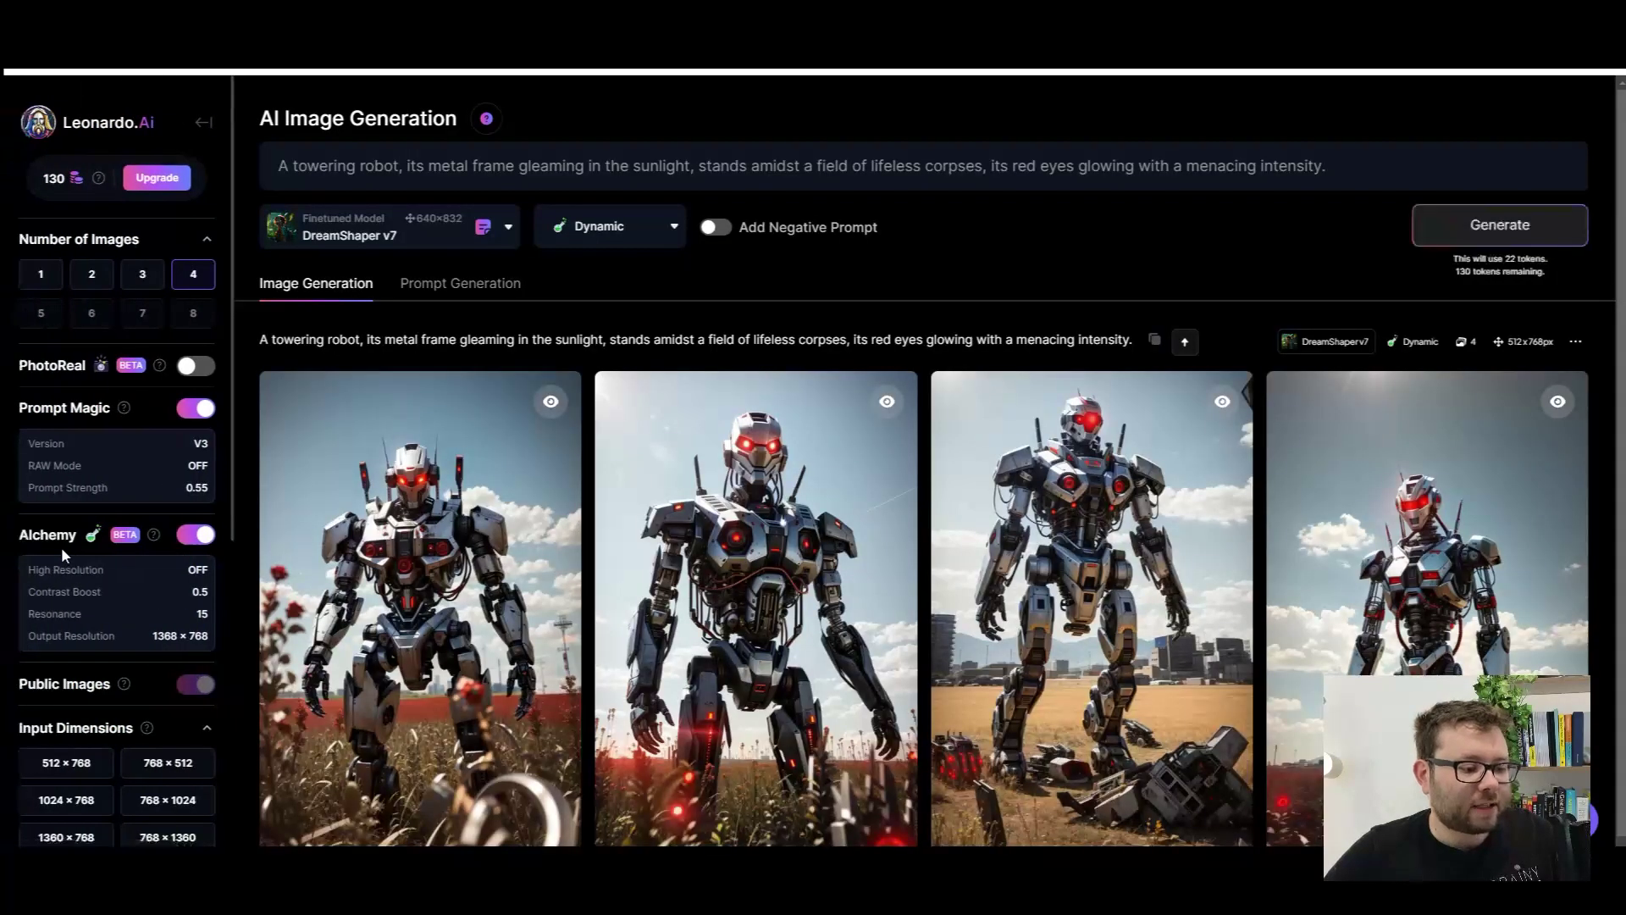
Step: Ideate four prompts from 'baby chic hatching in a bowl of water cartoon' in Prompt Generation
click(460, 283)
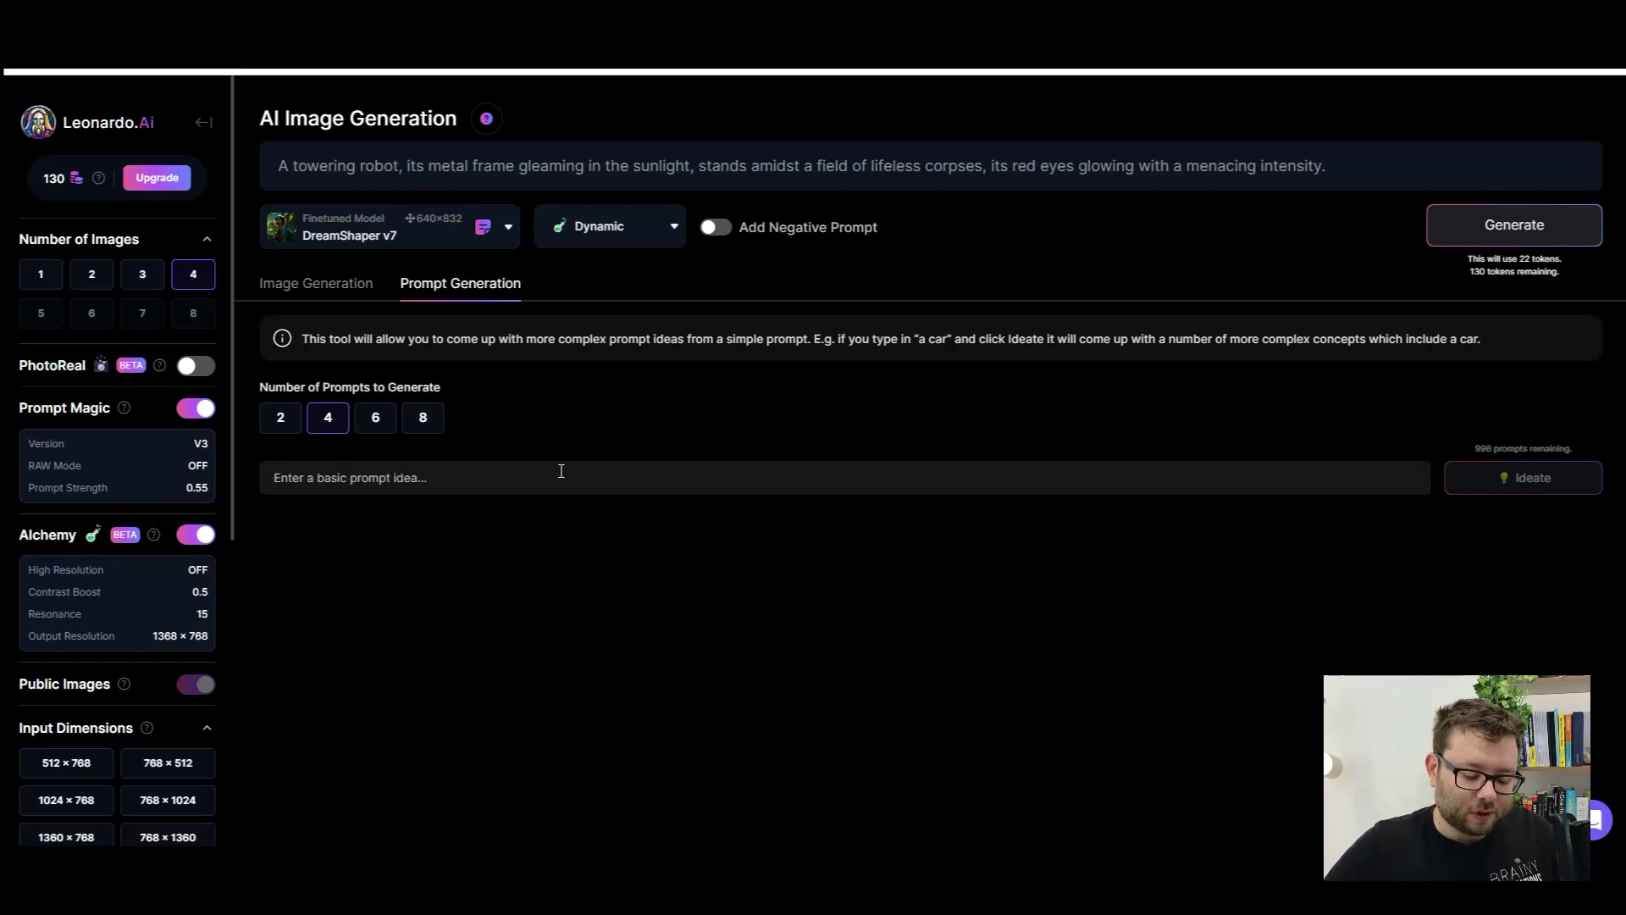
text(baby chi)
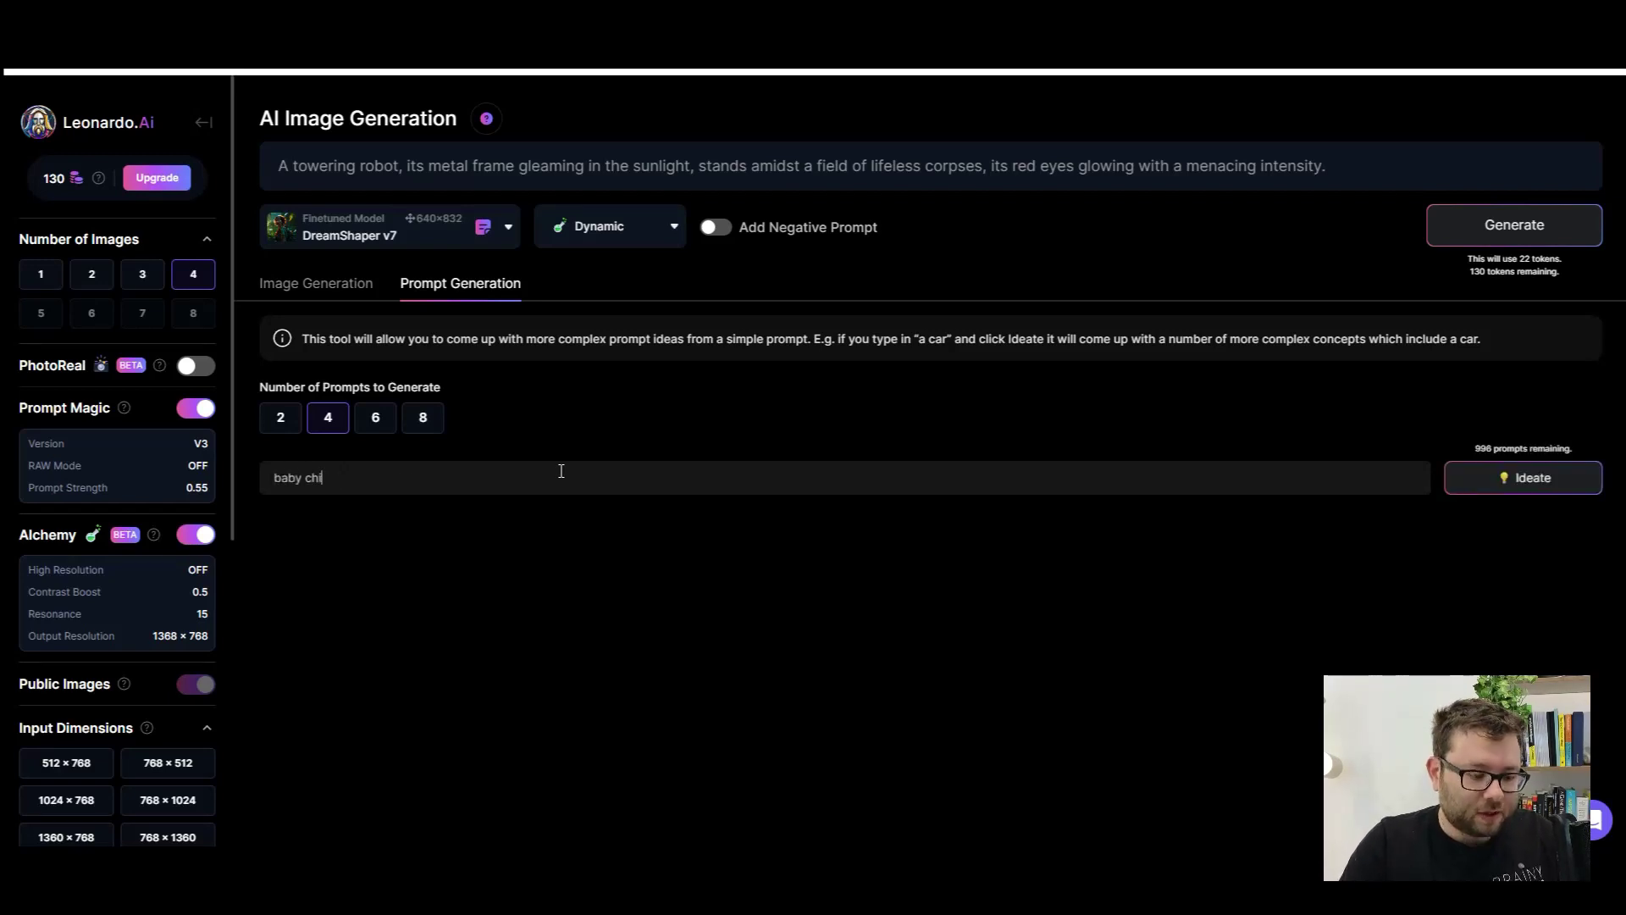
text(c hatchi)
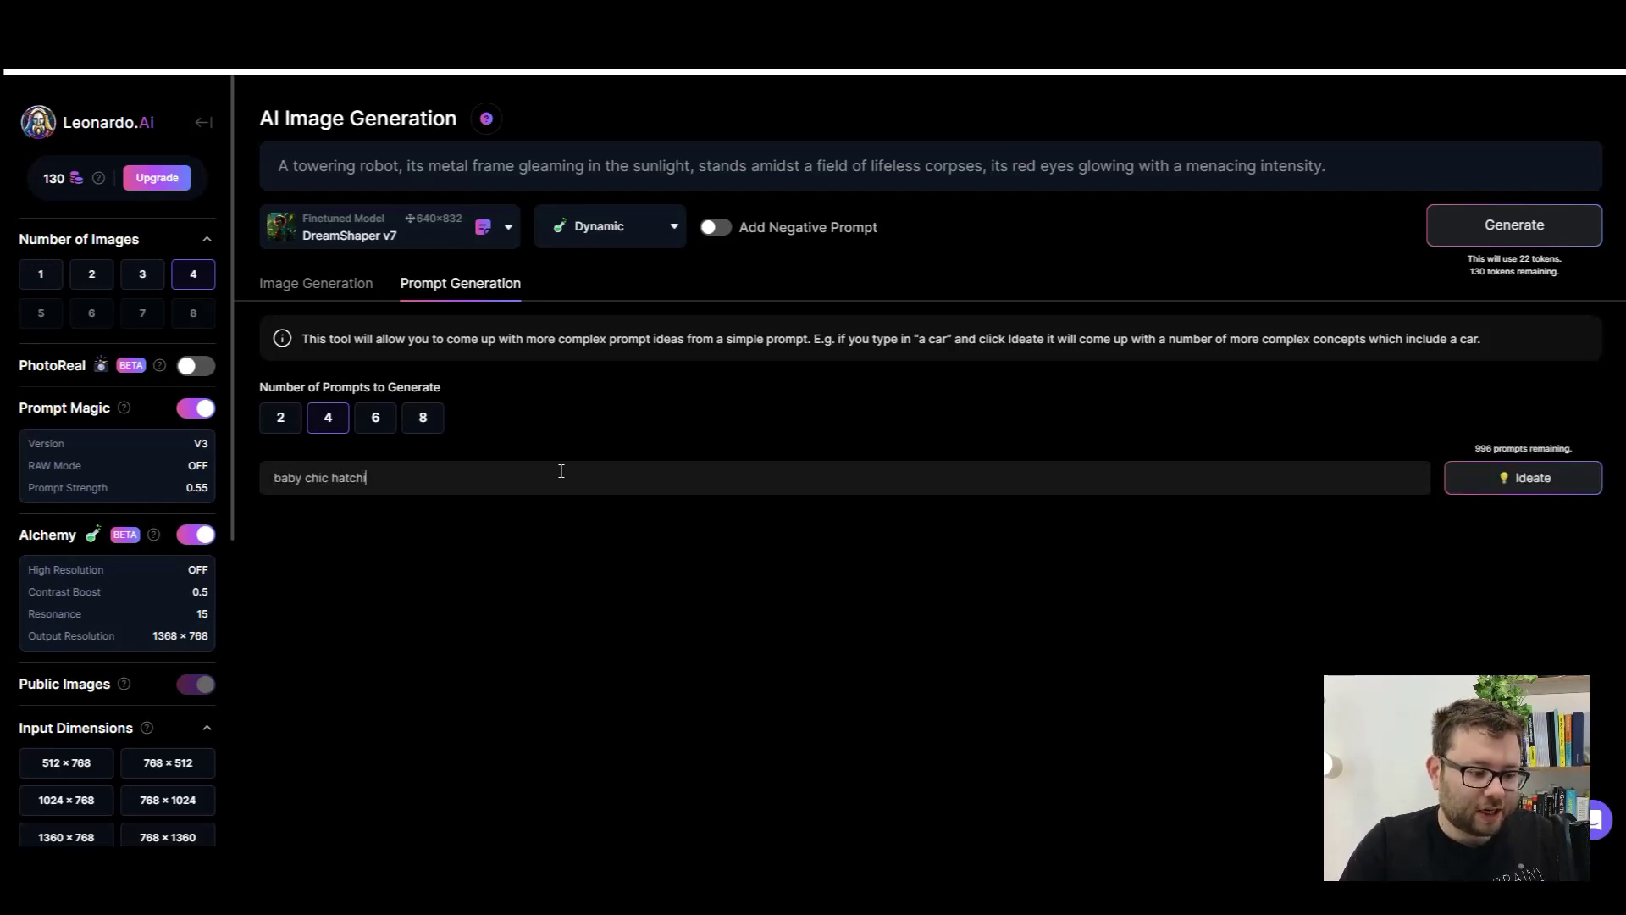
text(ng in a )
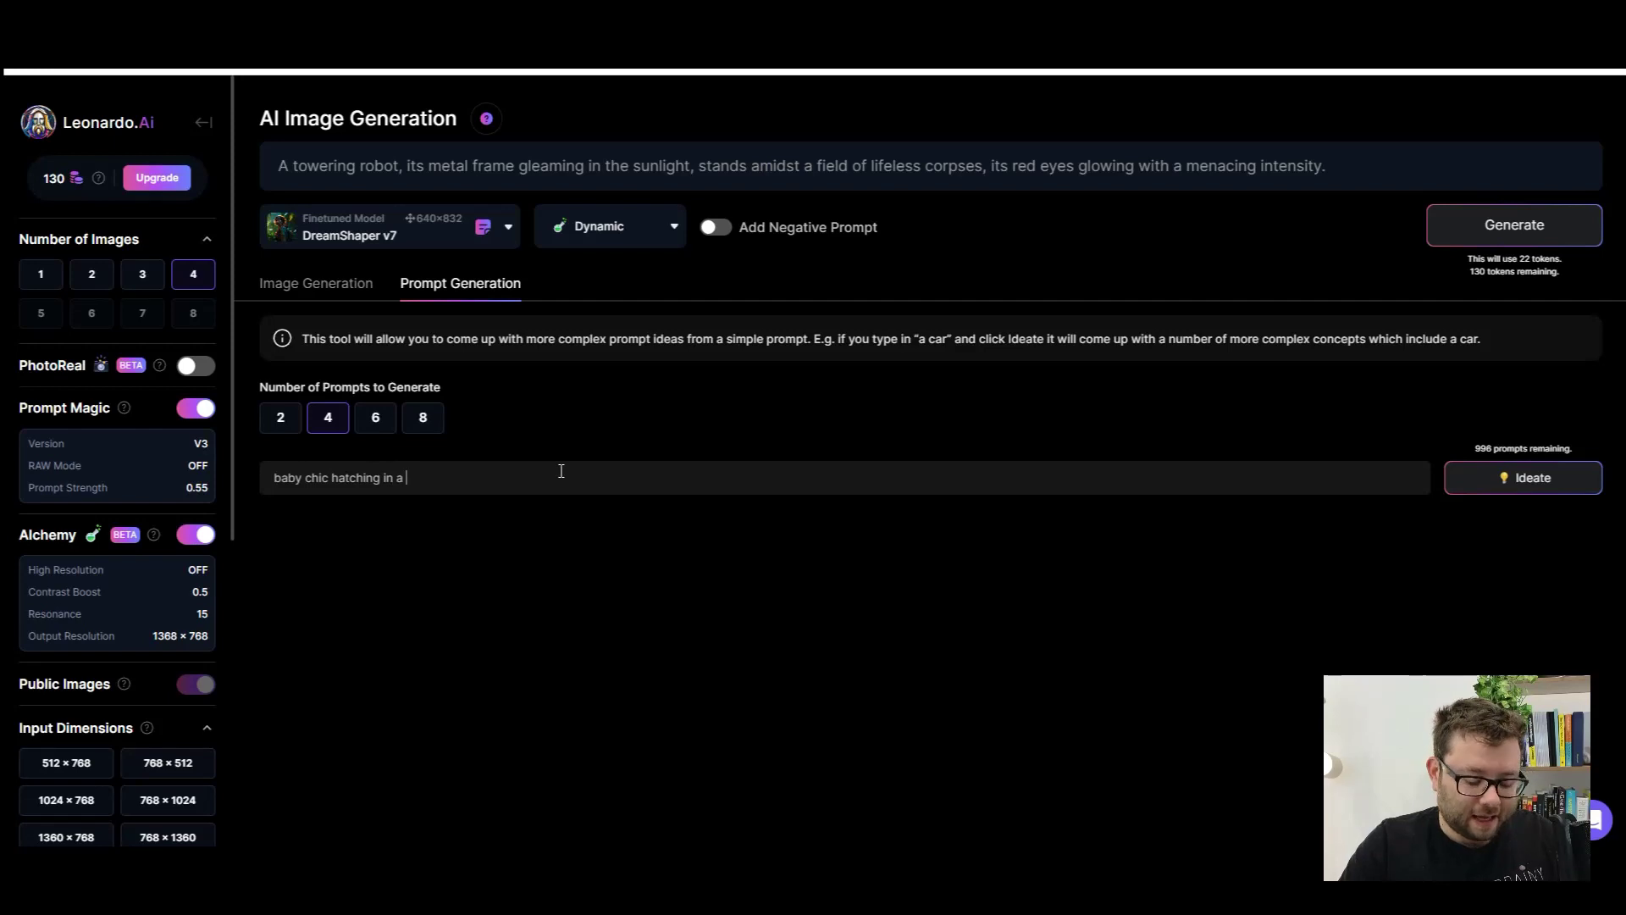
text(bowl of water)
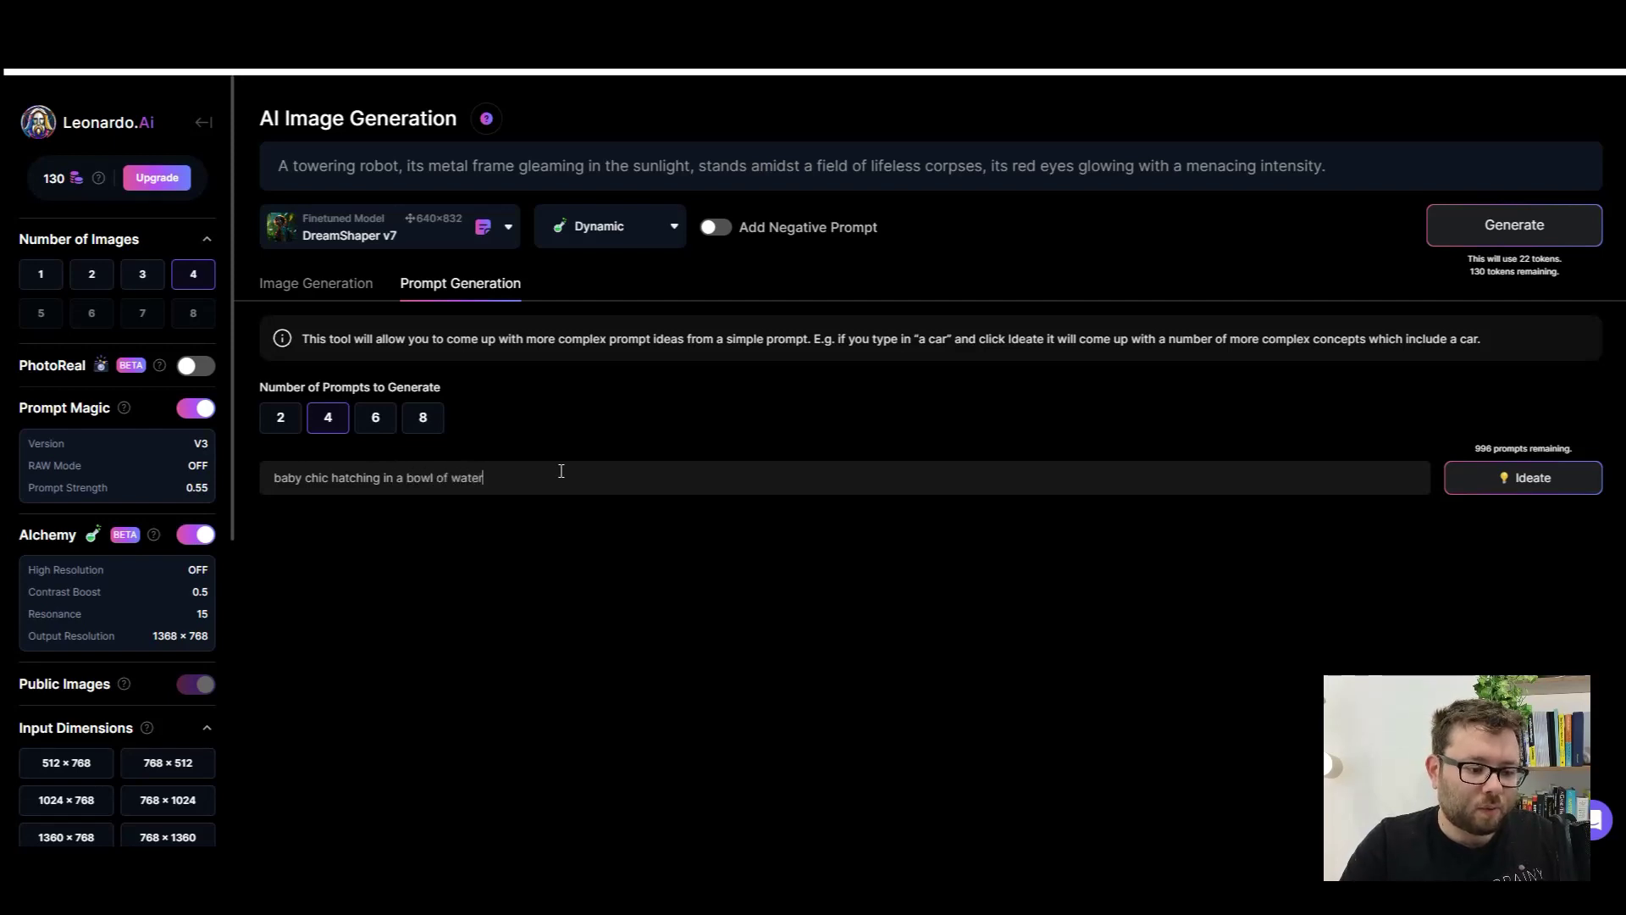
text( cartoon)
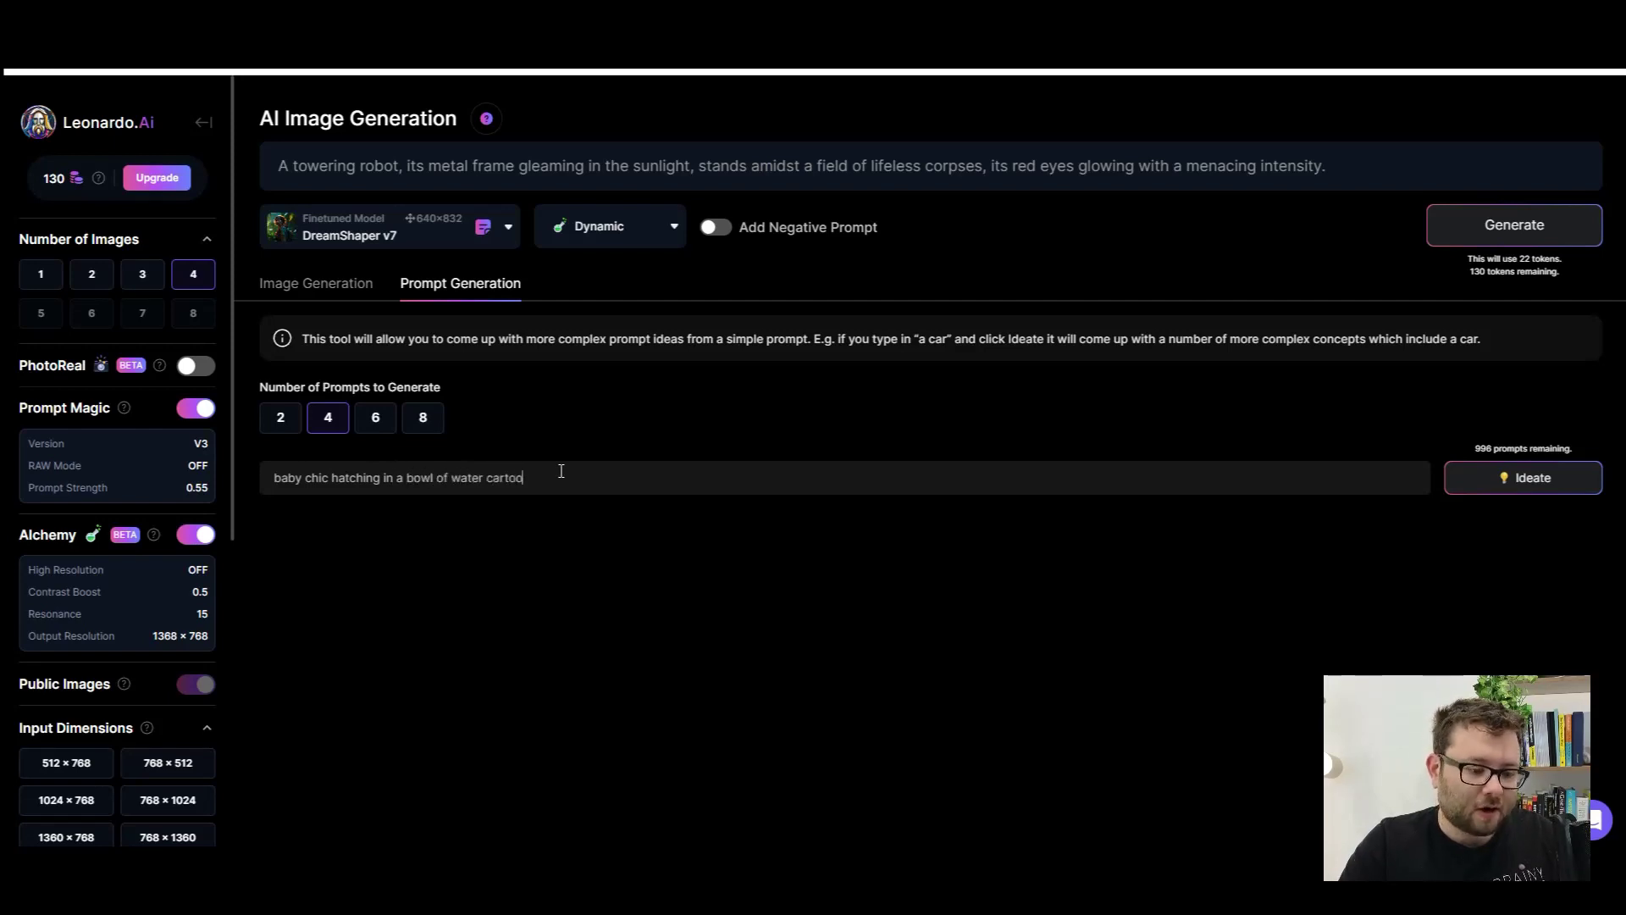
key(Return)
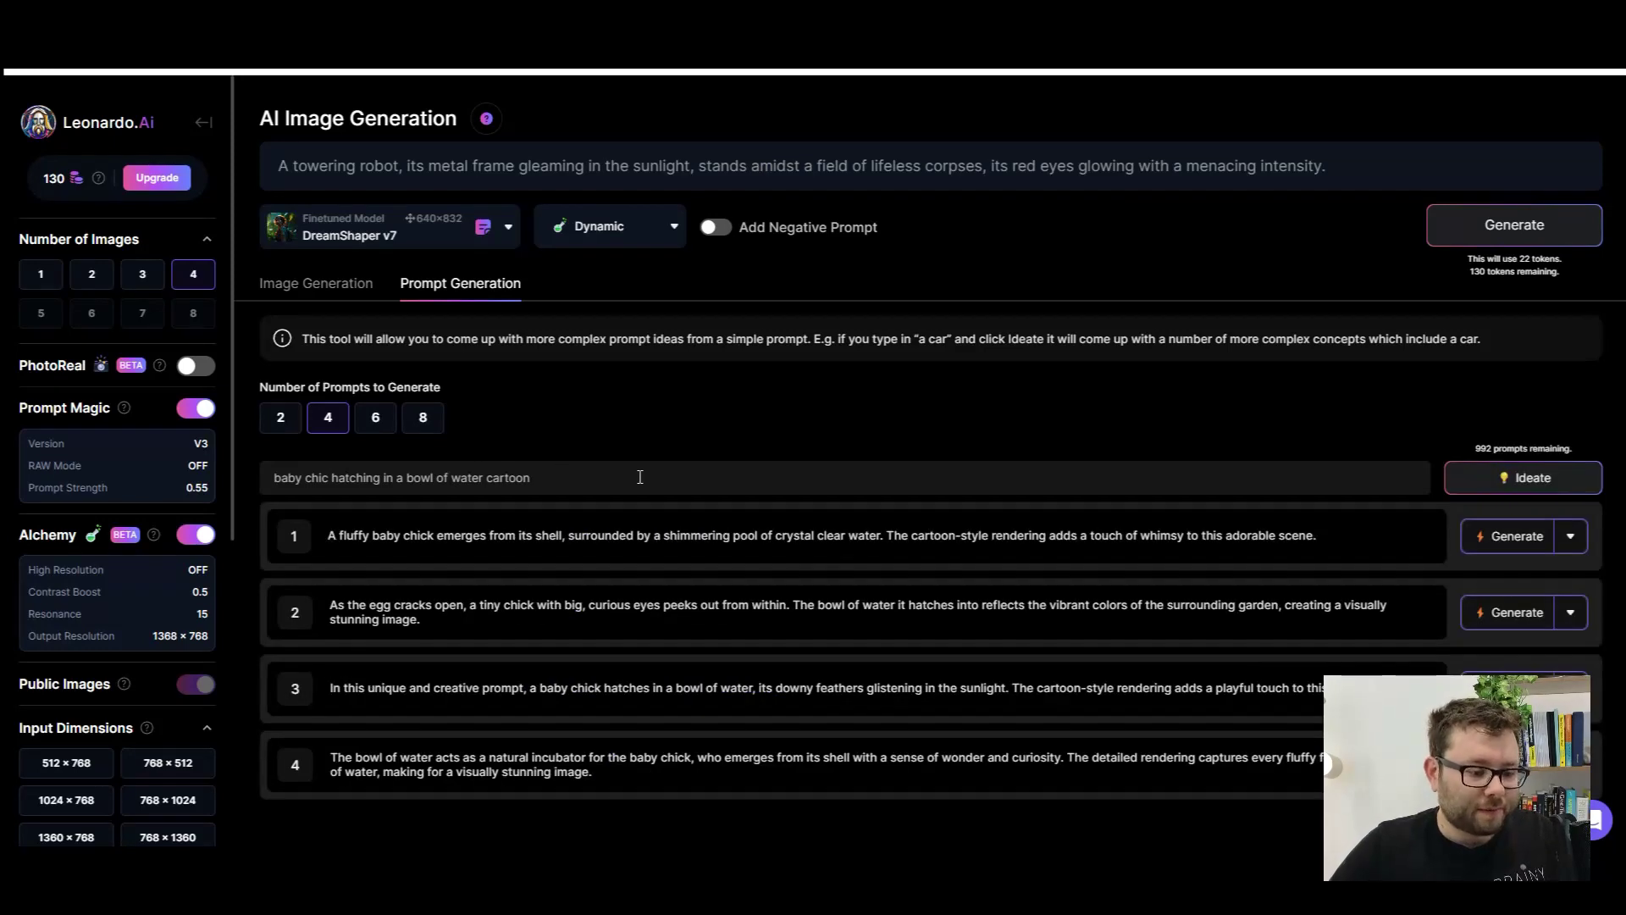
Step: Generate four images from the second prompt idea about a chick peeking from a cracked egg
triple_click(451, 604)
click(1504, 616)
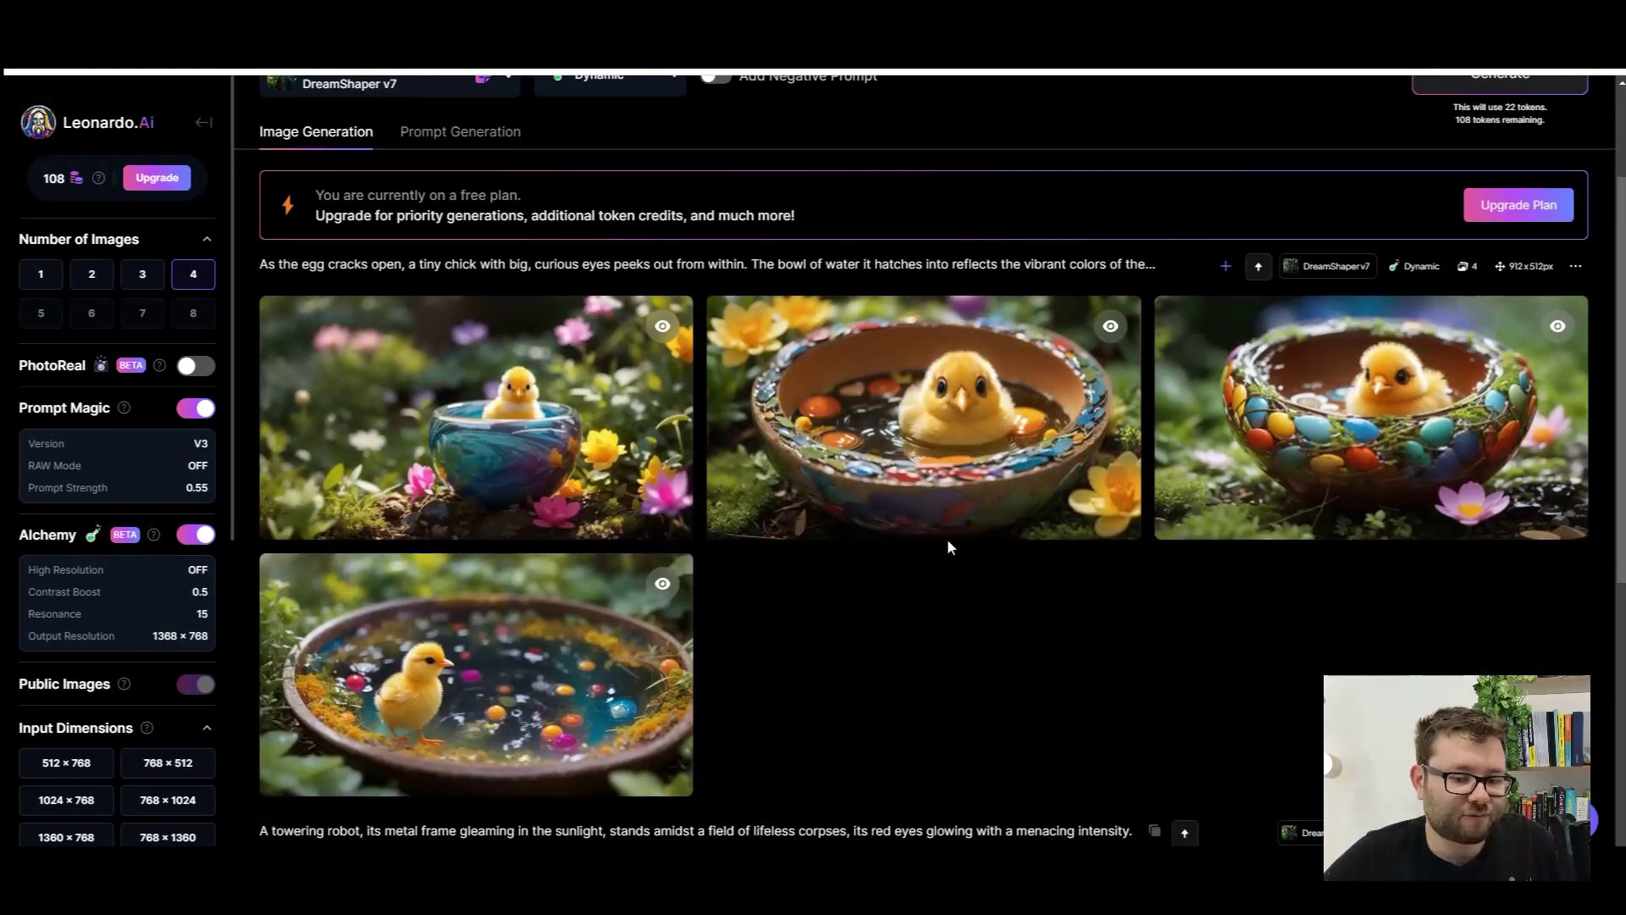
scroll(947, 585, up, 1)
scroll(946, 588, up, 1)
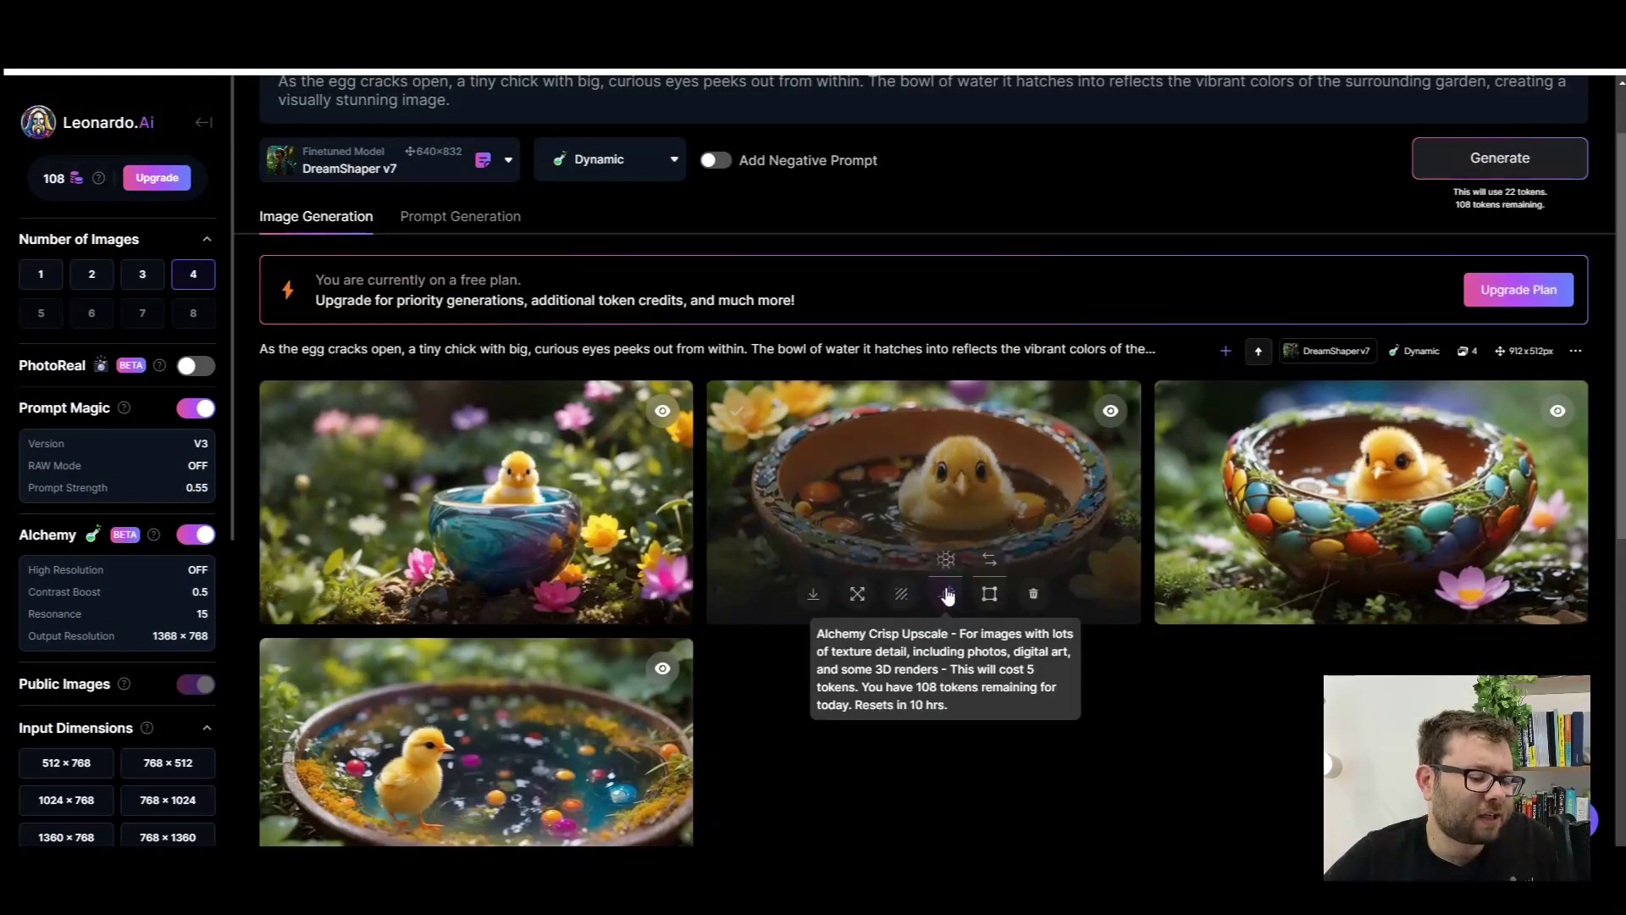
scroll(946, 596, up, 1)
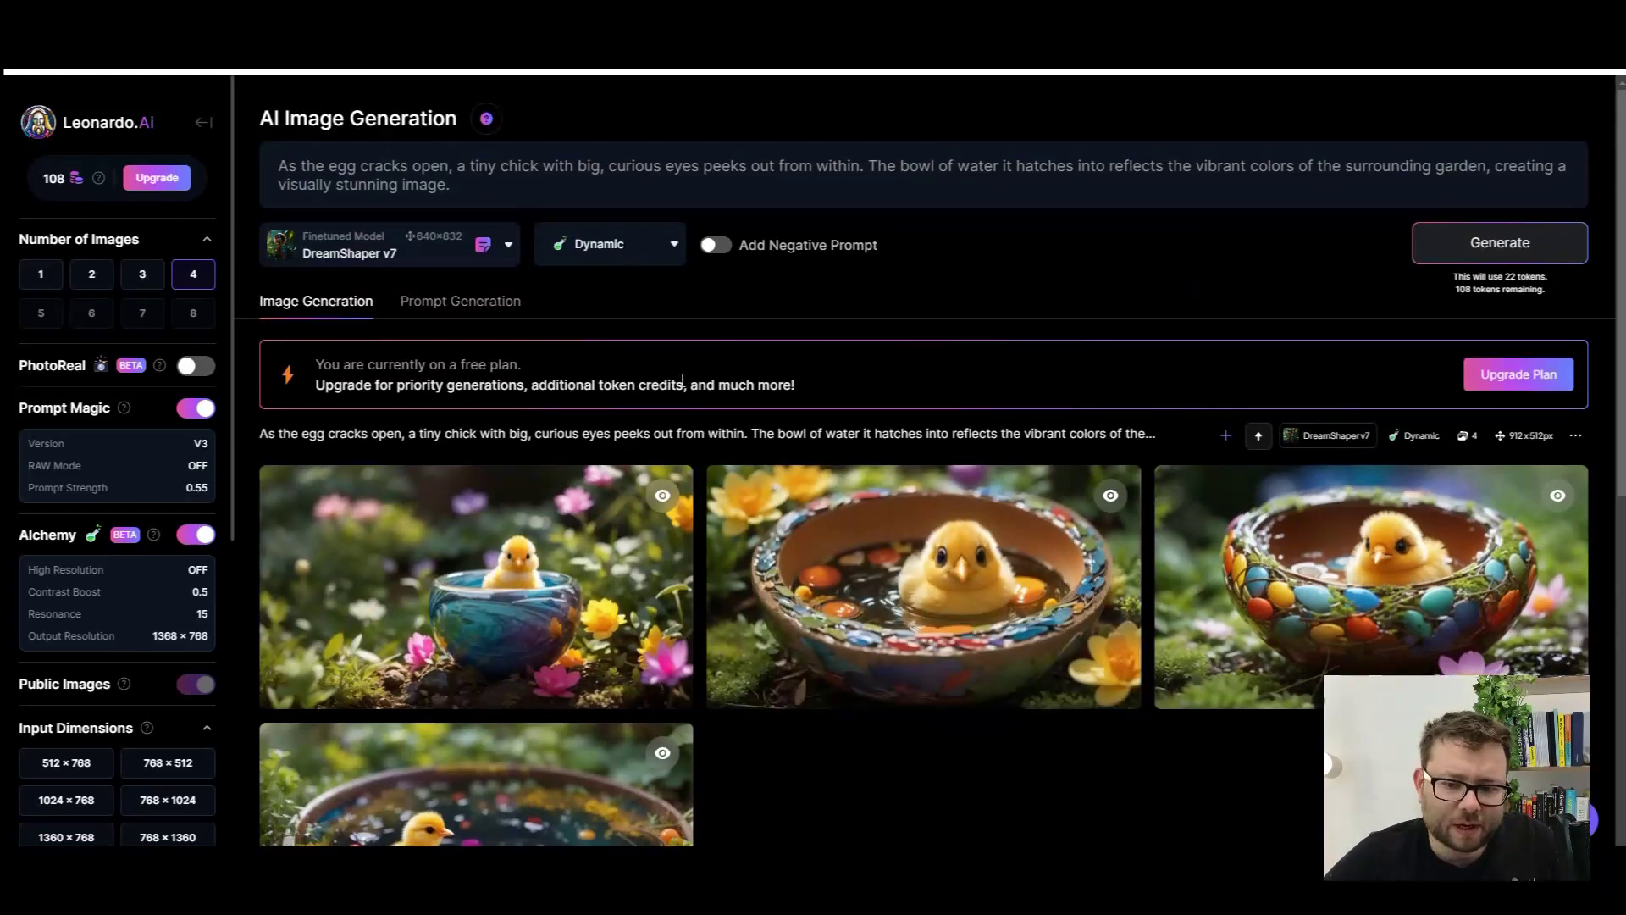
Step: Switch the finetuned model to 3D Animation Style
click(354, 248)
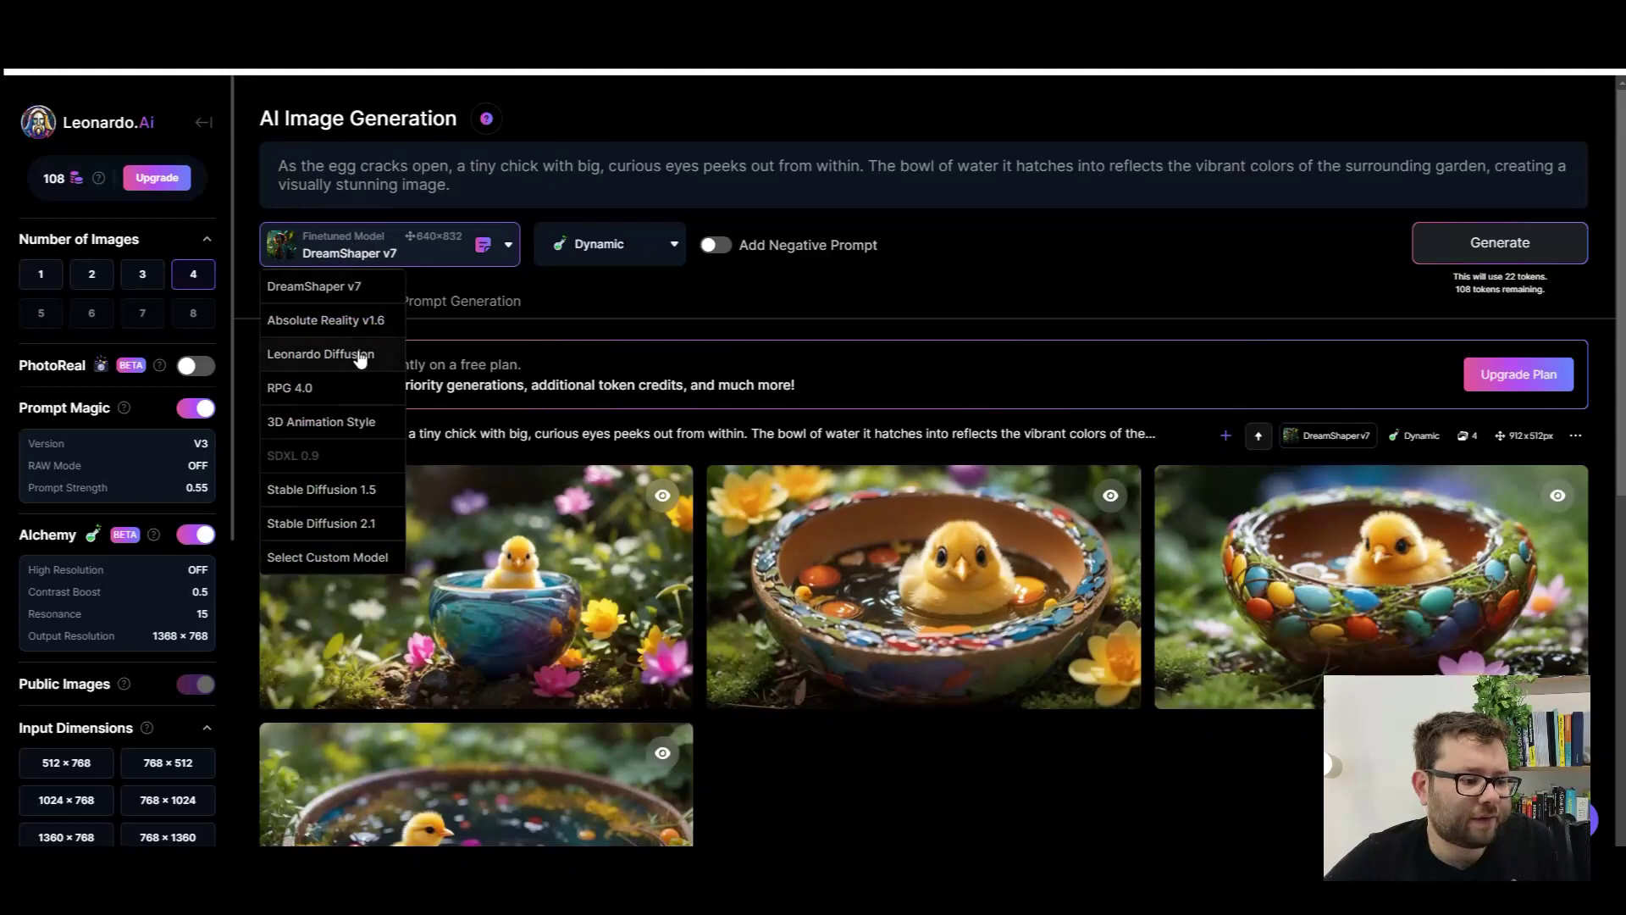
scroll(322, 354, down, 1)
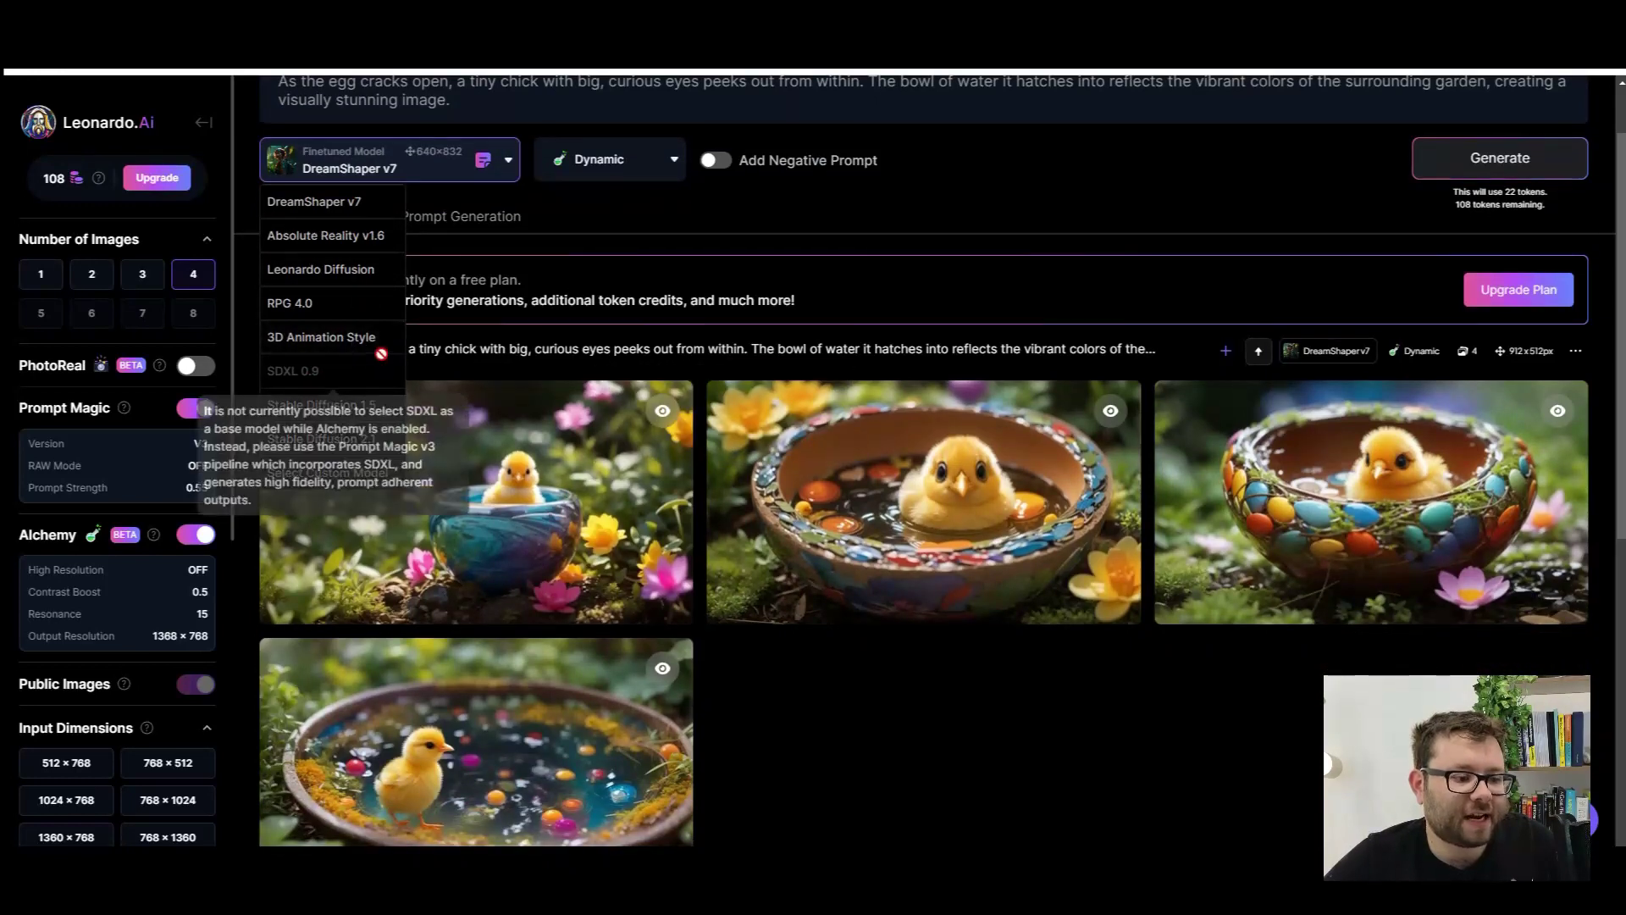
click(354, 343)
Step: Set the style to Illustration, regenerate the chick images, and open the fourth one full size
click(614, 161)
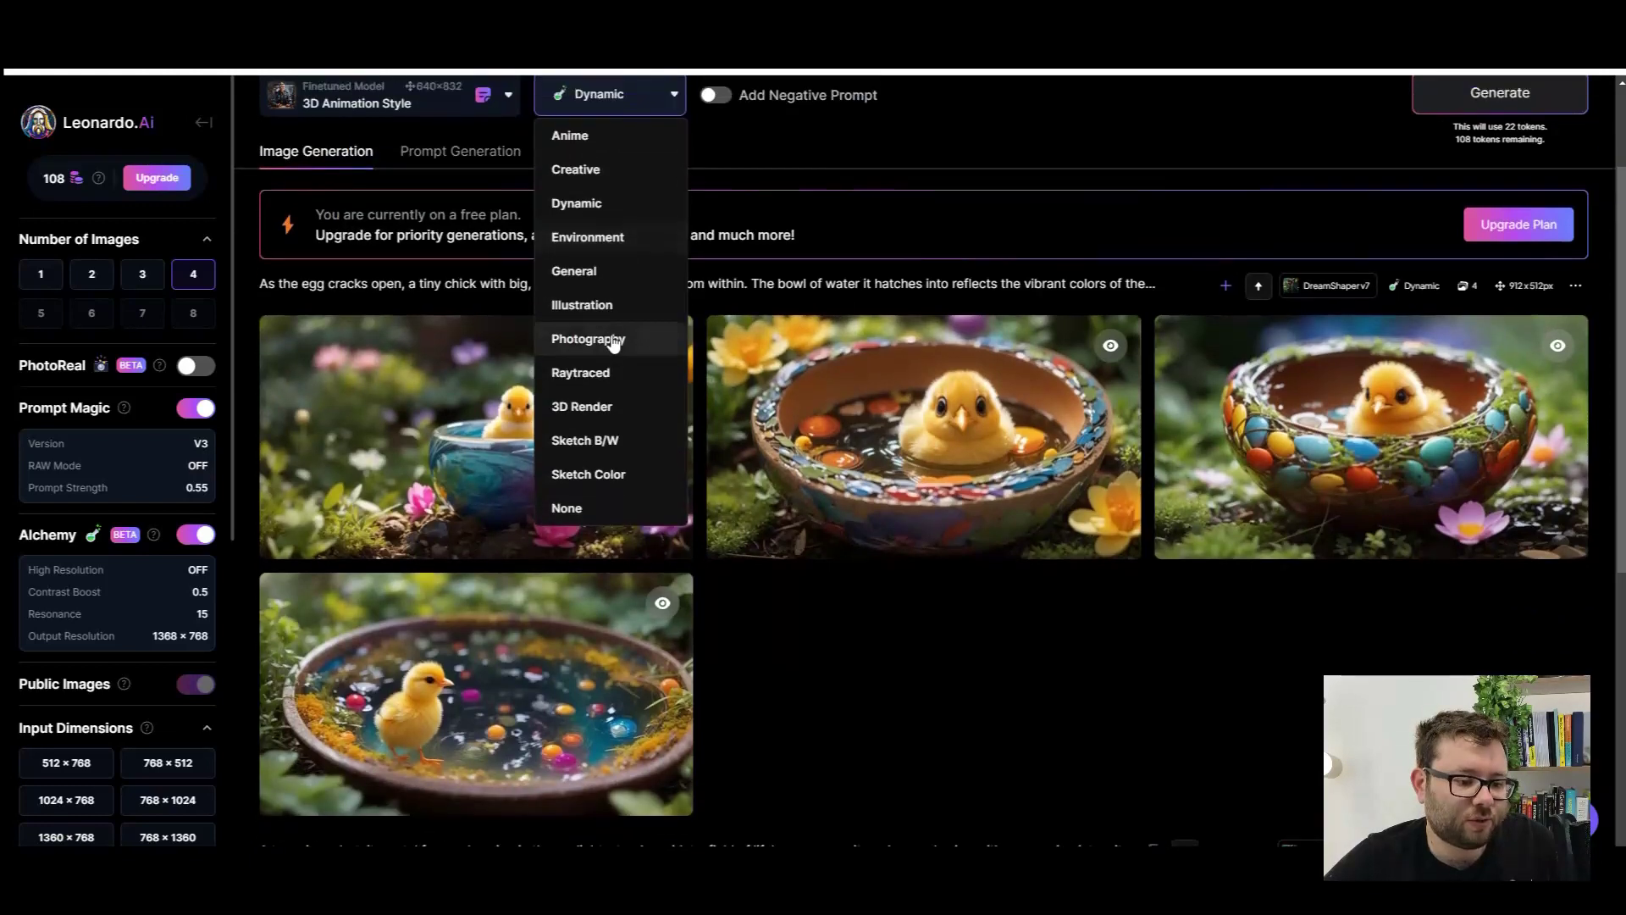
click(592, 370)
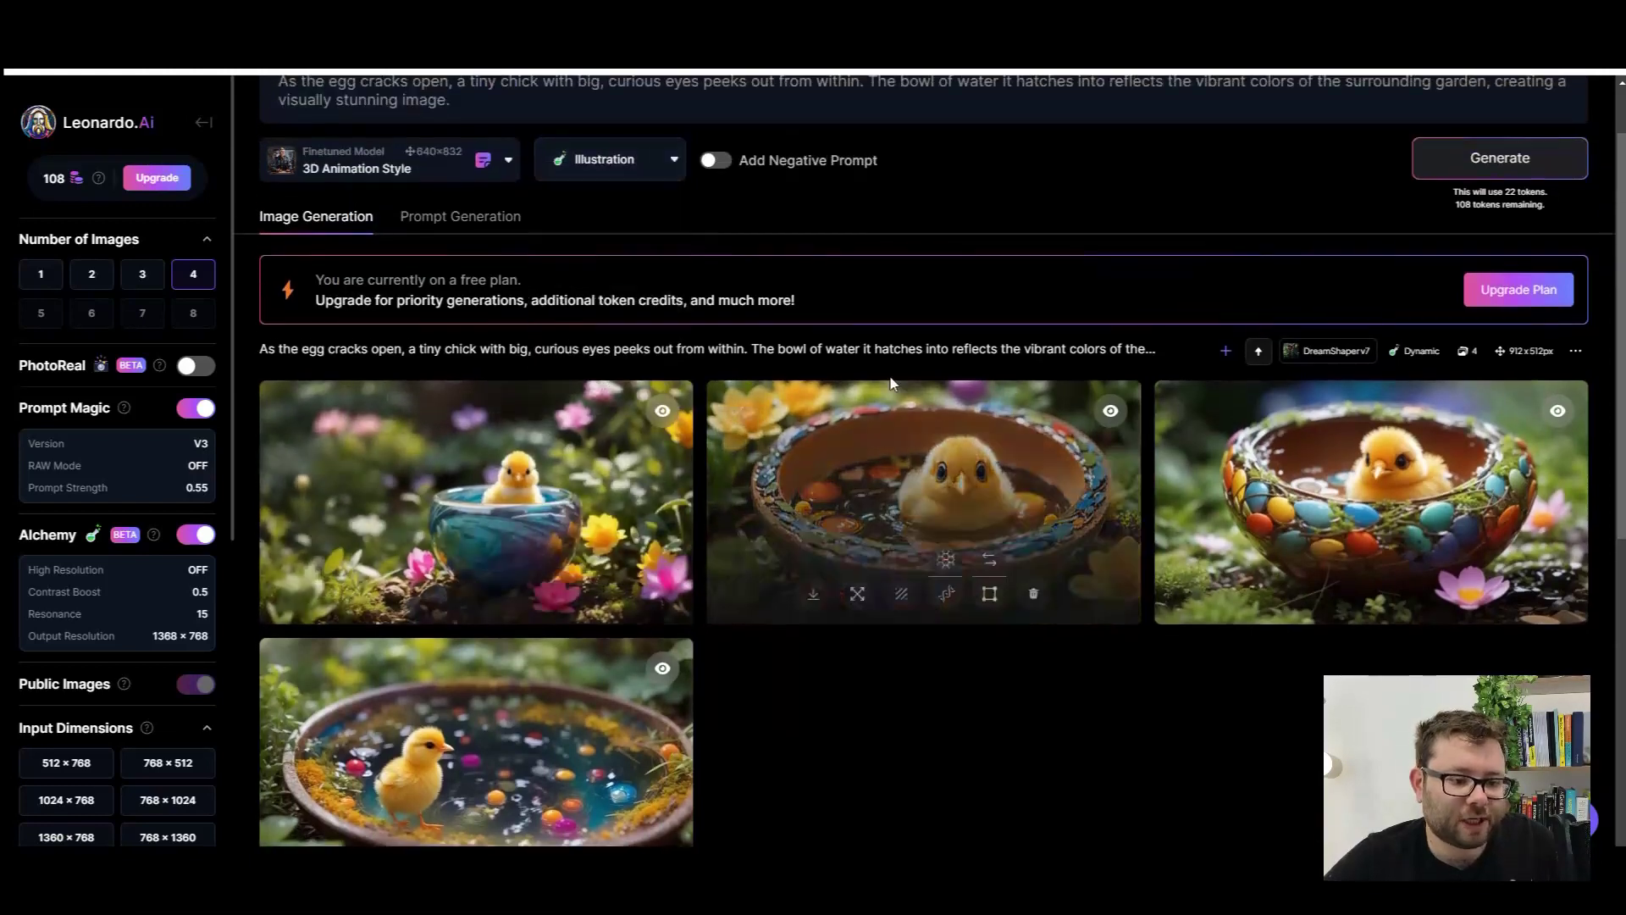
scroll(1517, 370, up, 1)
click(1496, 254)
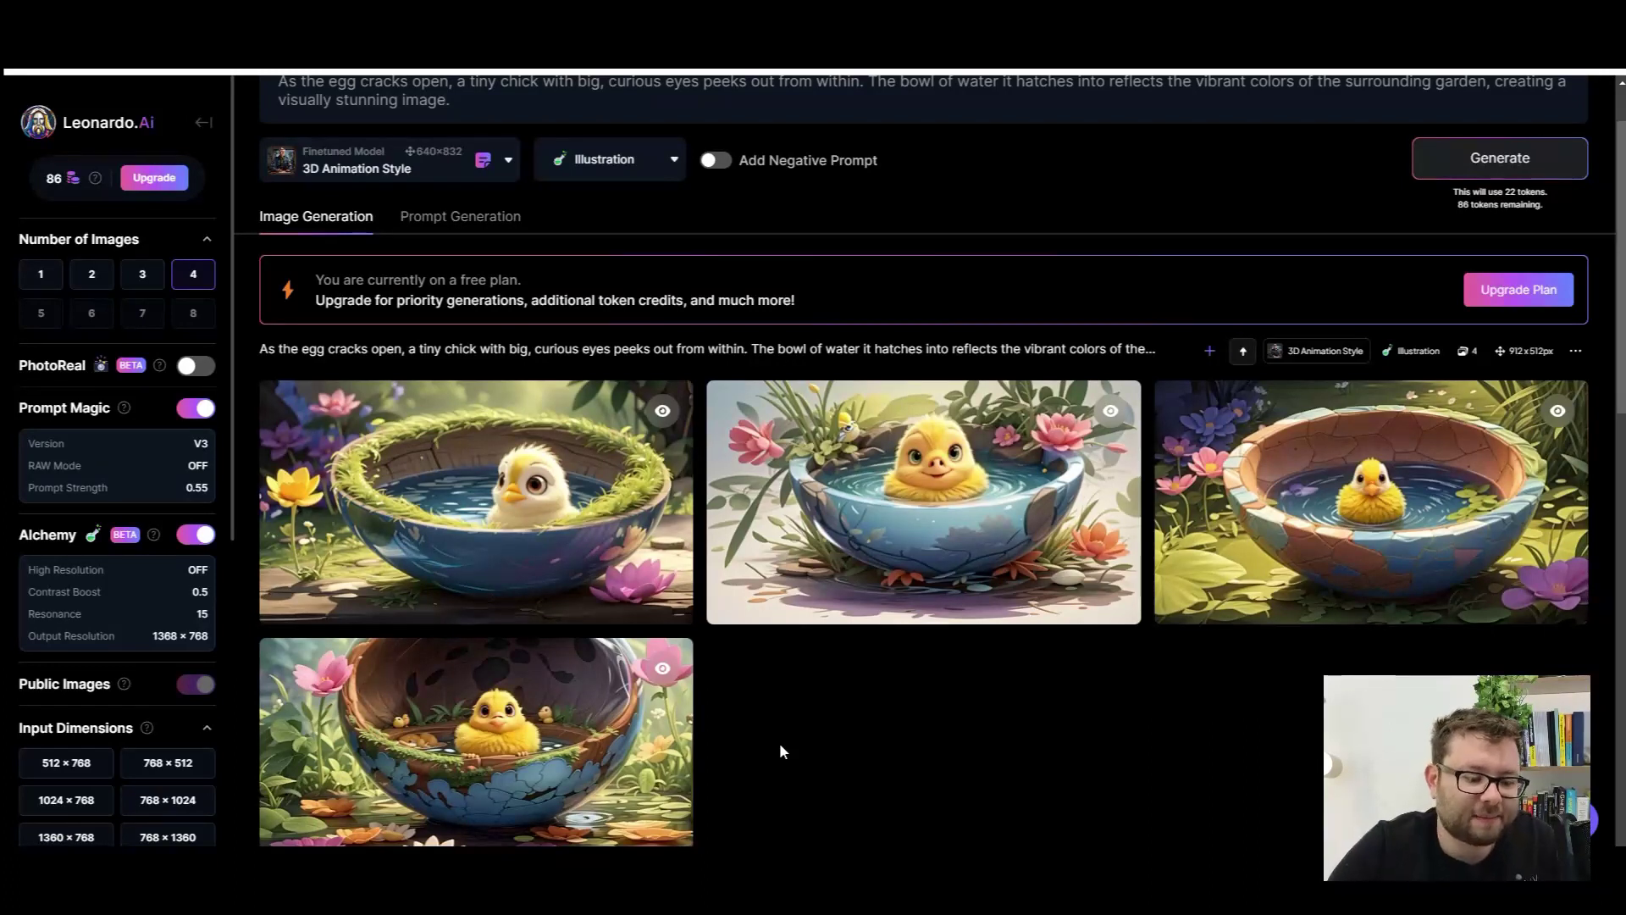
scroll(781, 707, down, 2)
click(466, 554)
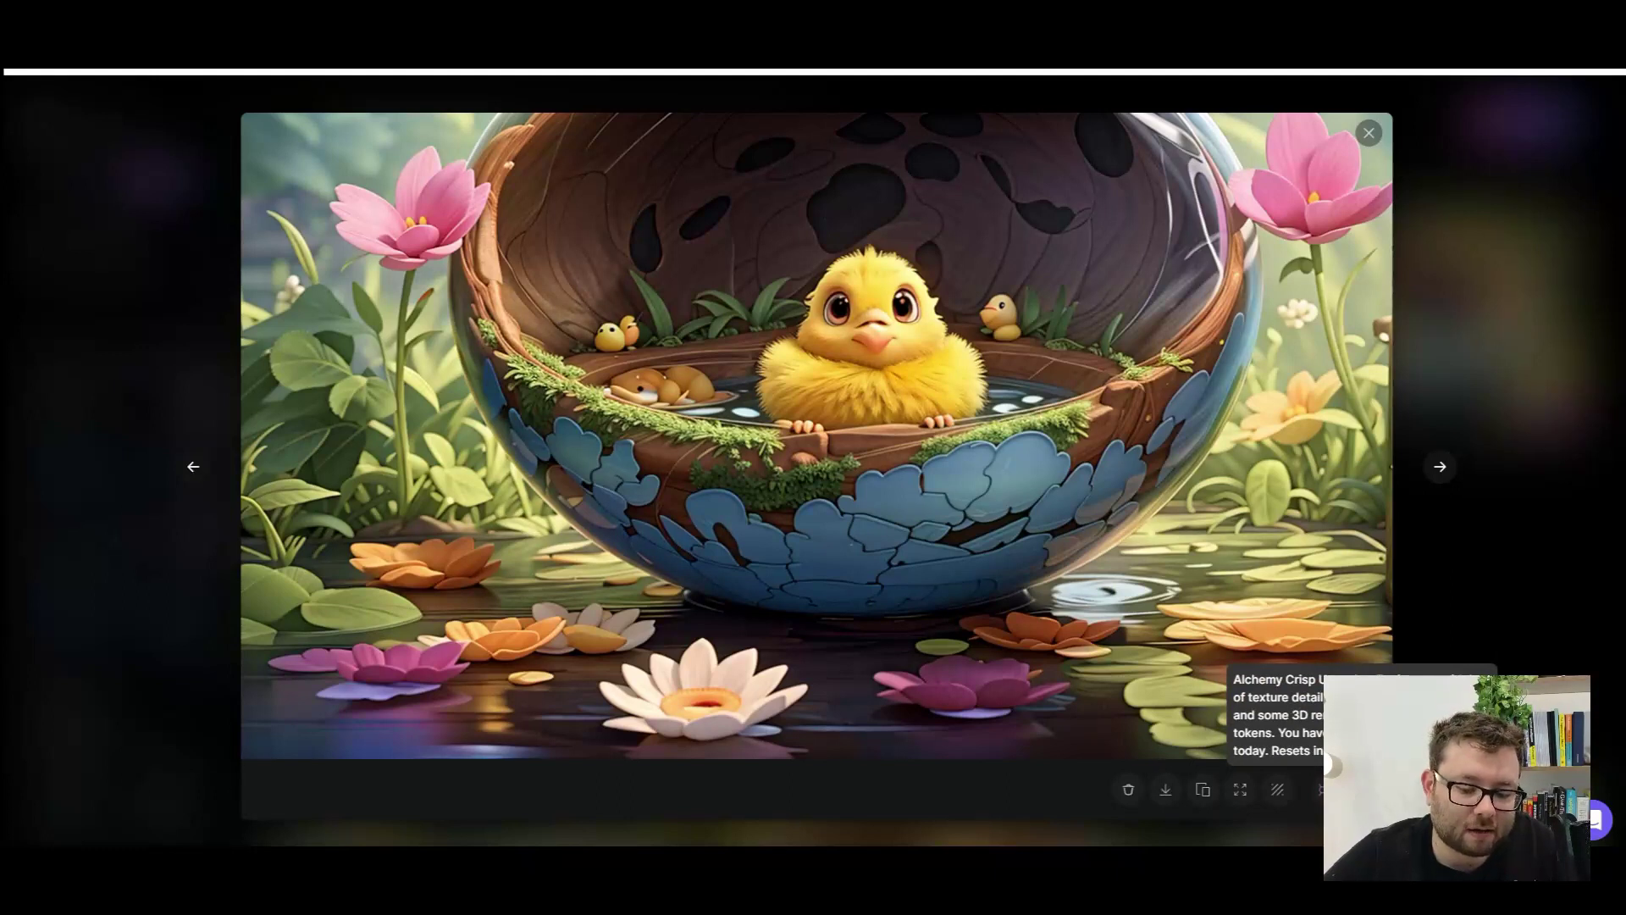
Step: Crisp-upscale the fourth chick image and compare the Original and Upscaled versions
click(1314, 790)
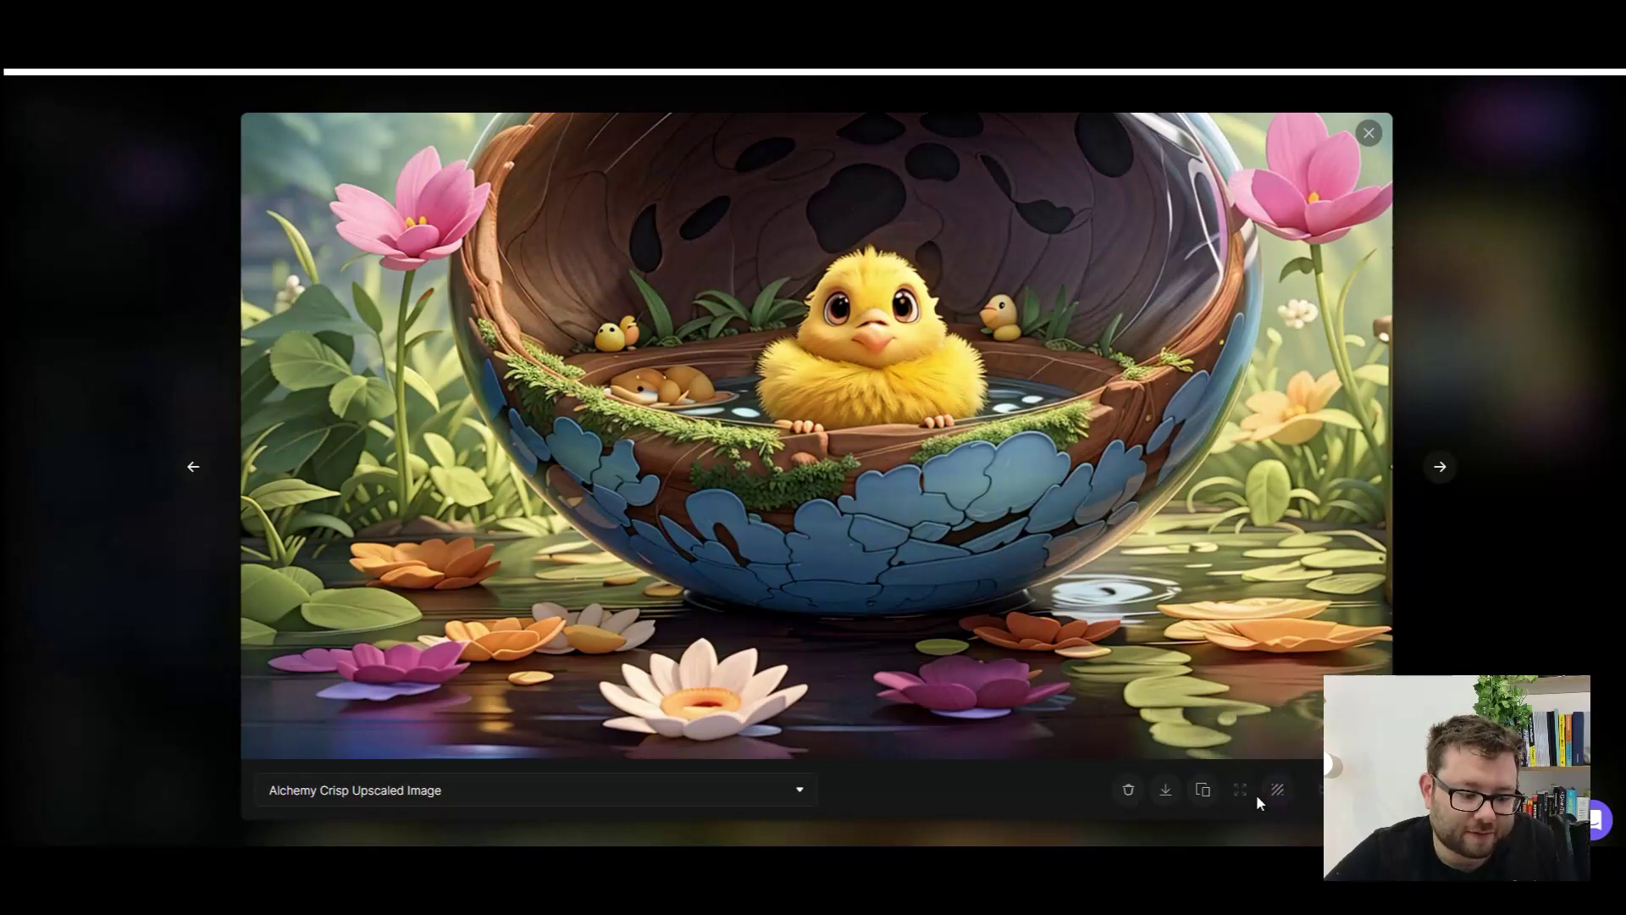
click(614, 789)
click(655, 736)
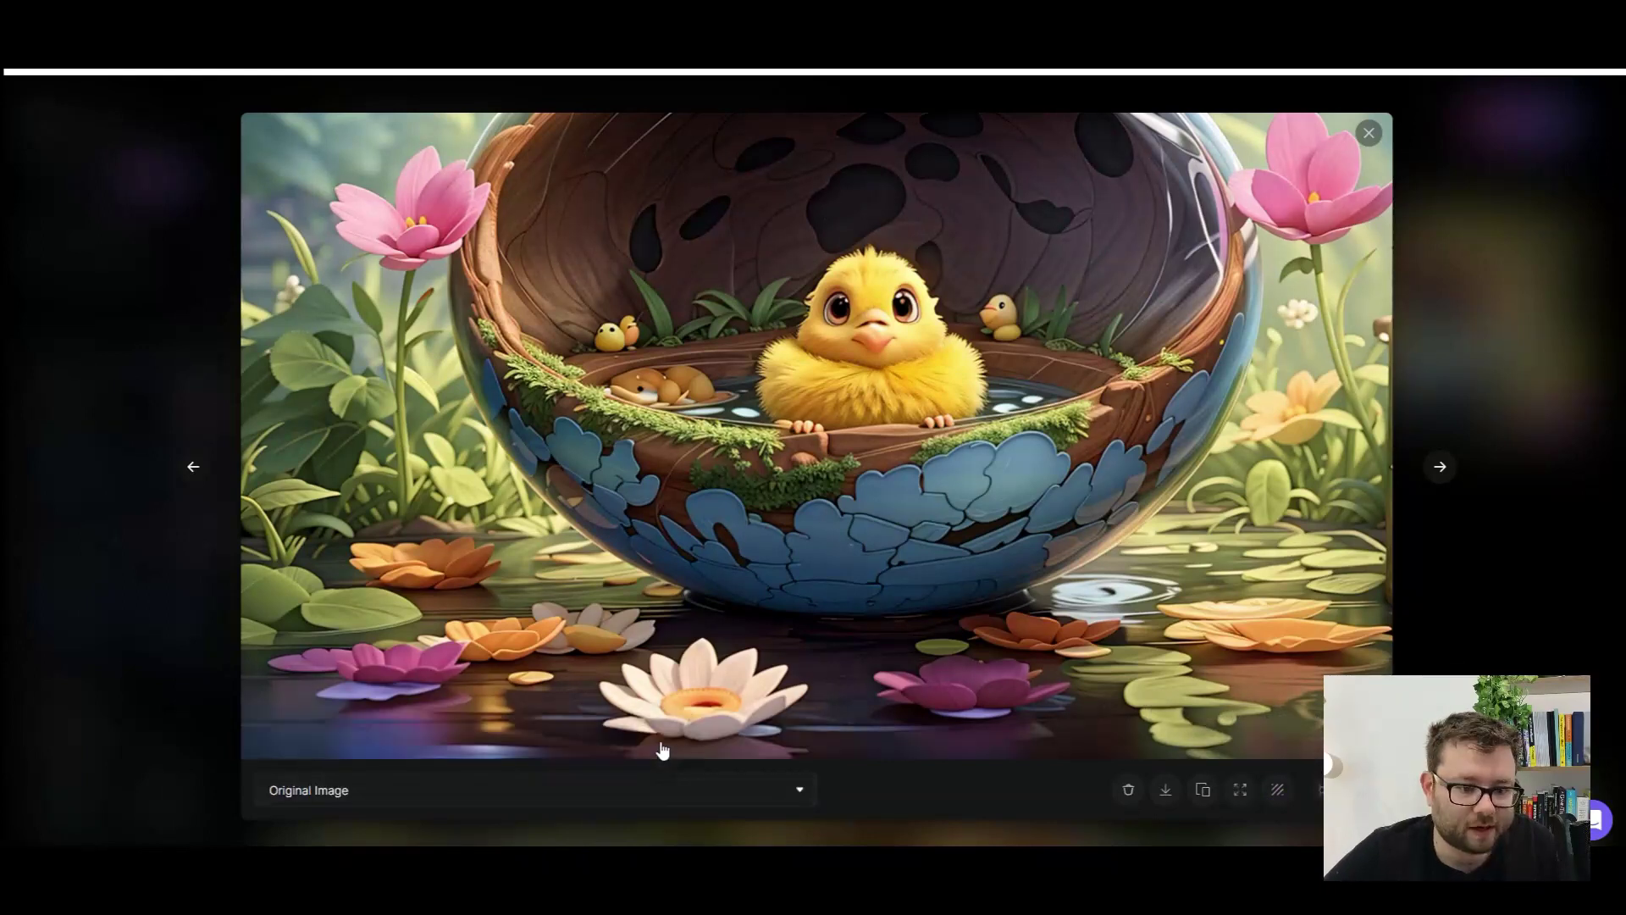
click(657, 789)
click(657, 761)
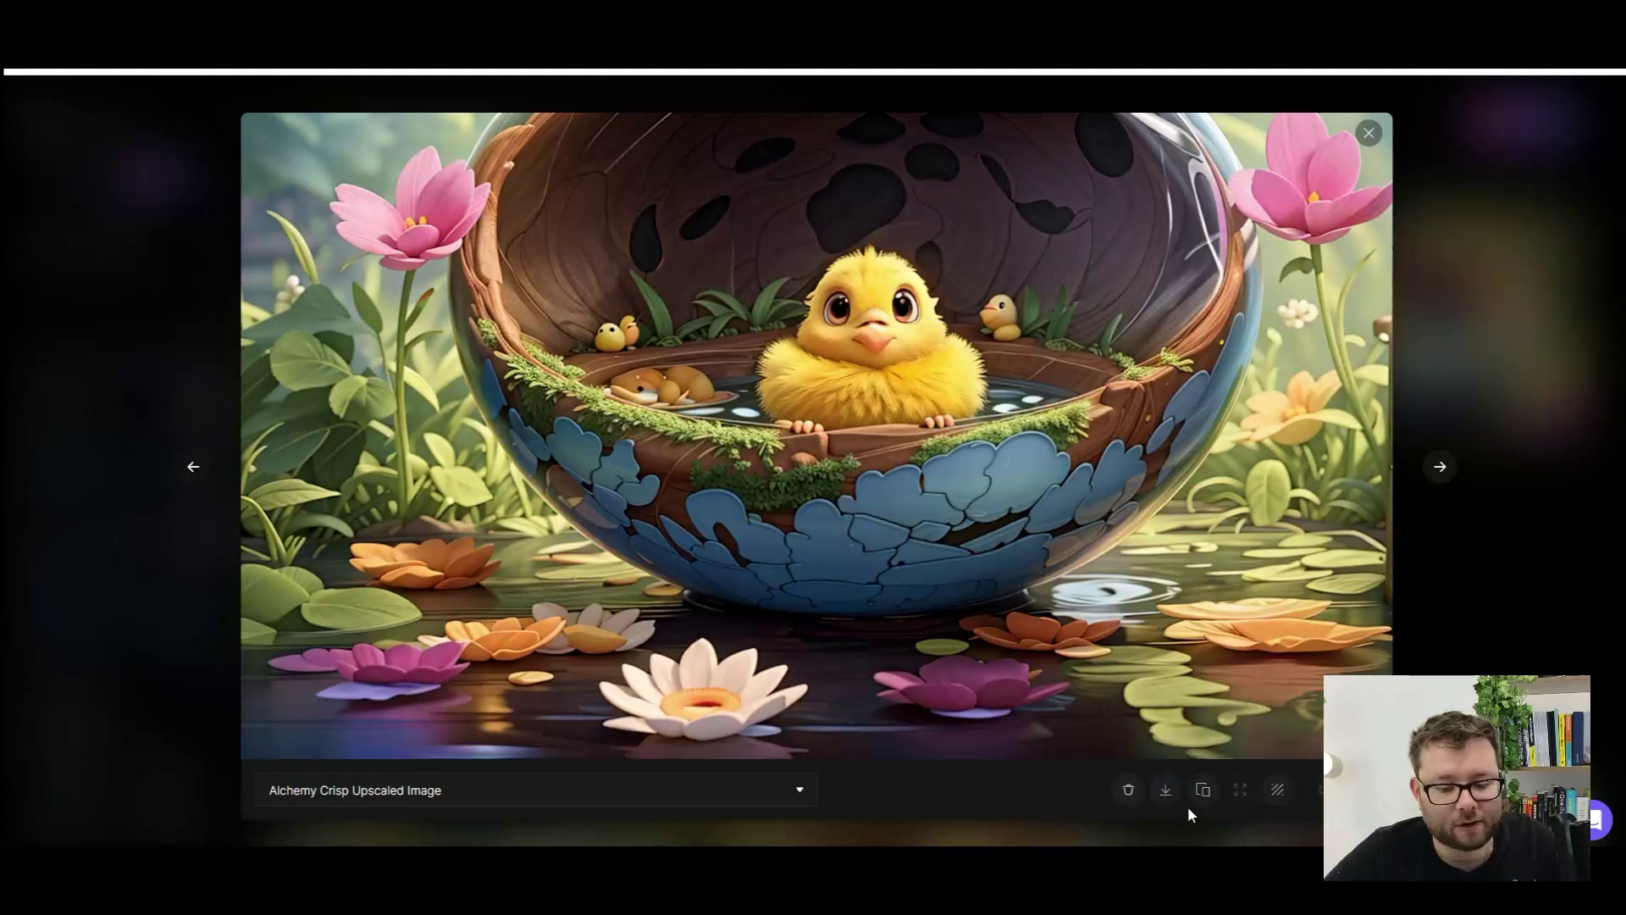
Step: Download the upscaled chick image as a .jpg and return to the results
click(1166, 796)
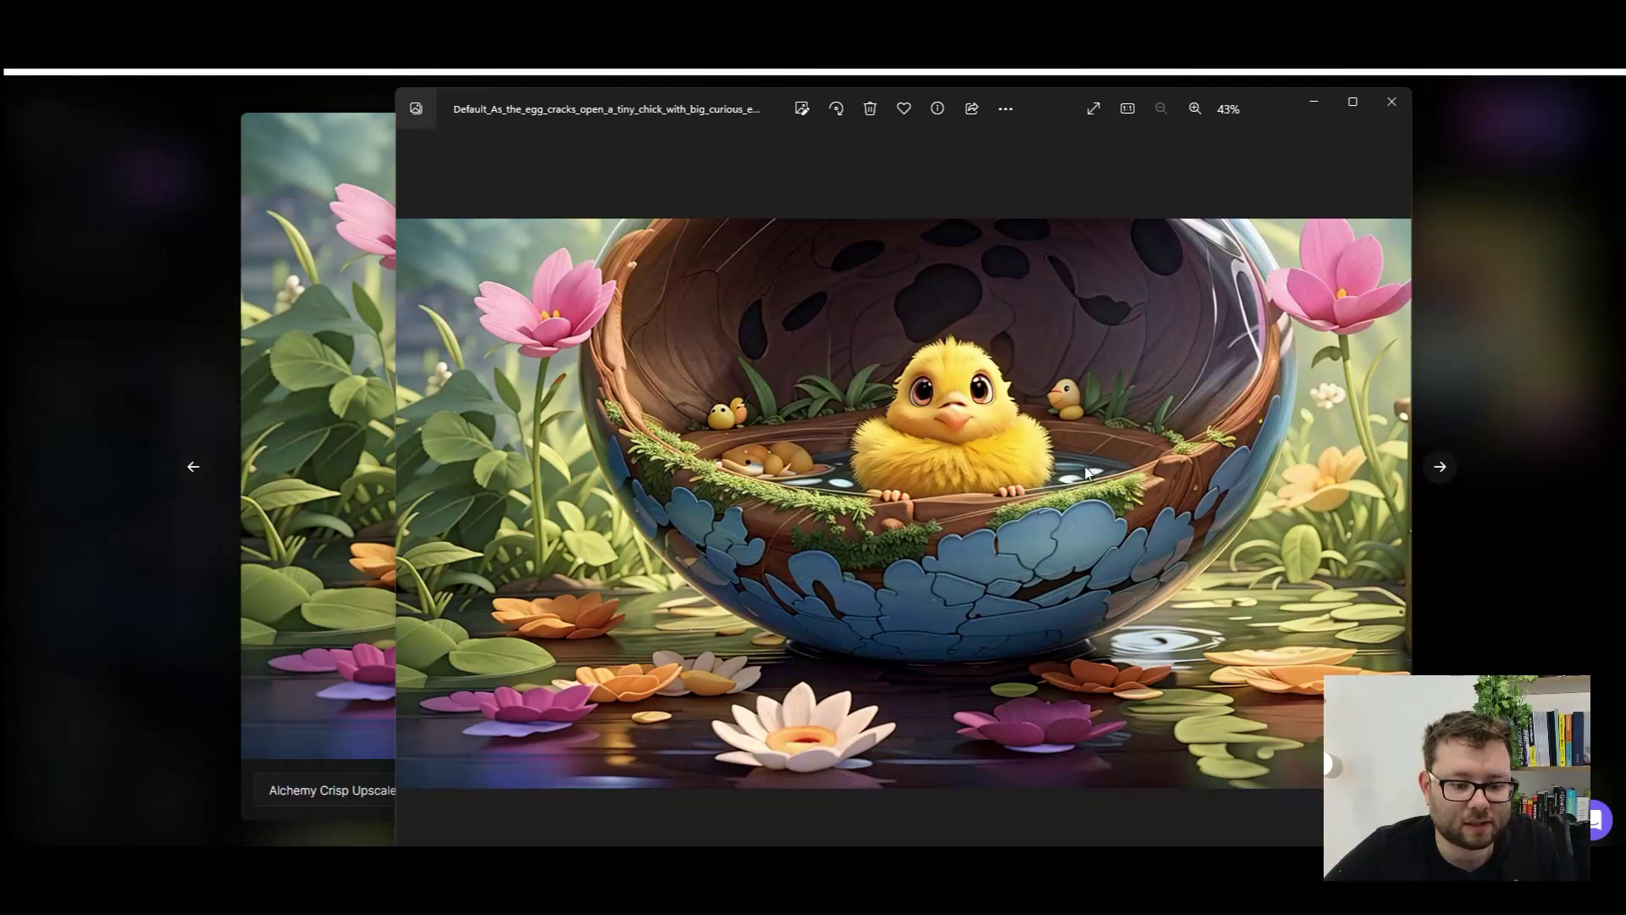
scroll(885, 381, up, 8)
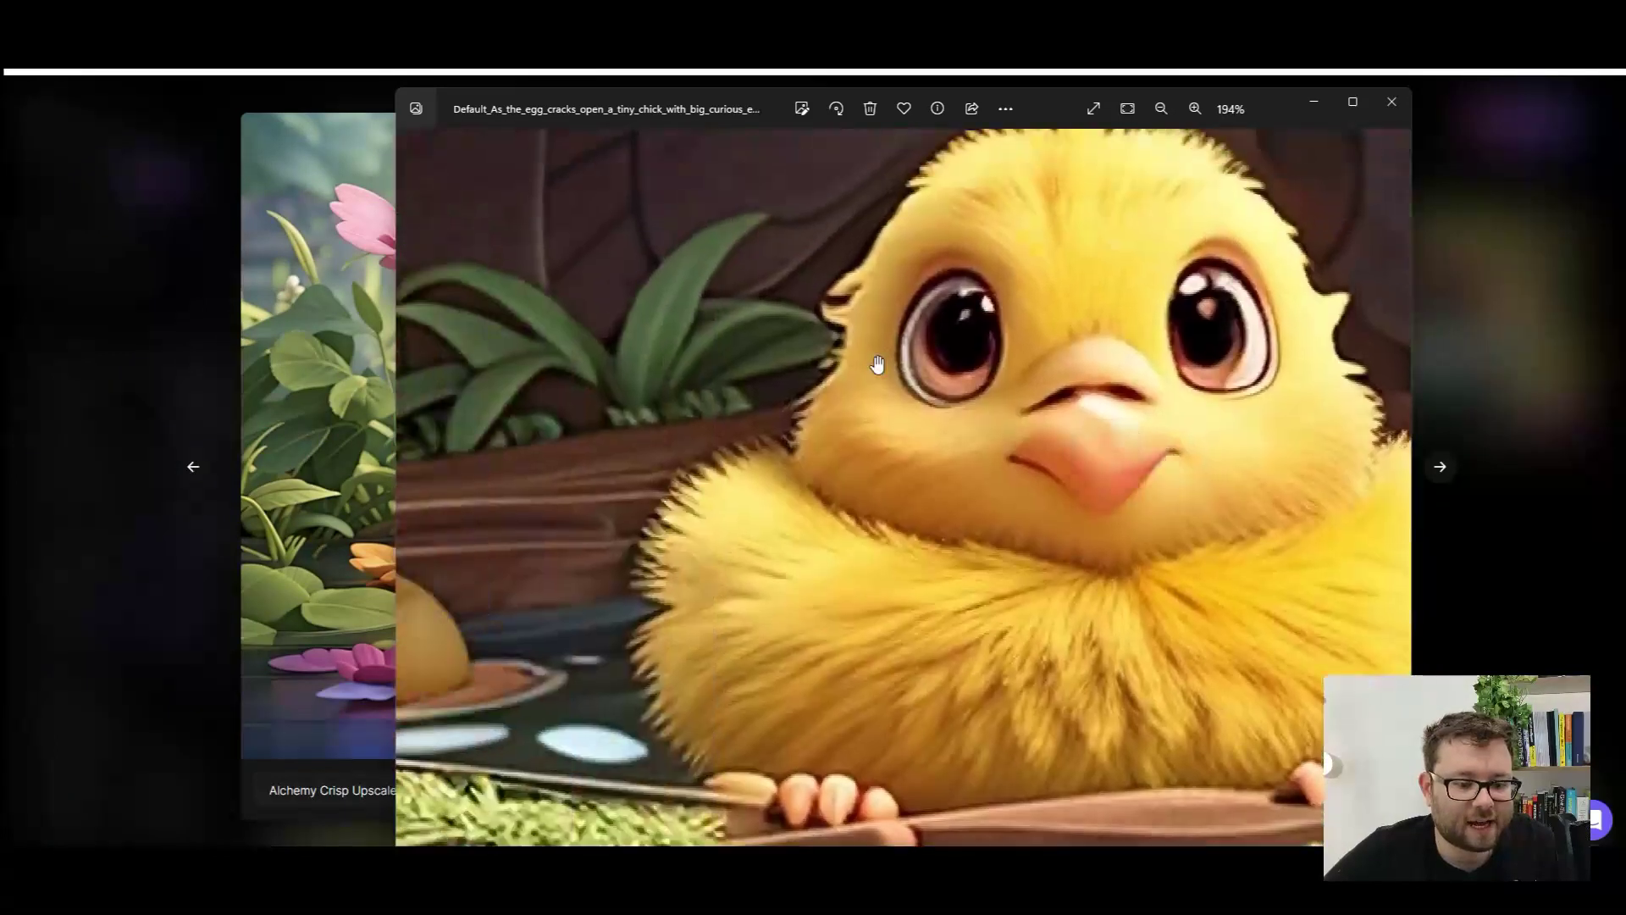
scroll(877, 364, up, 5)
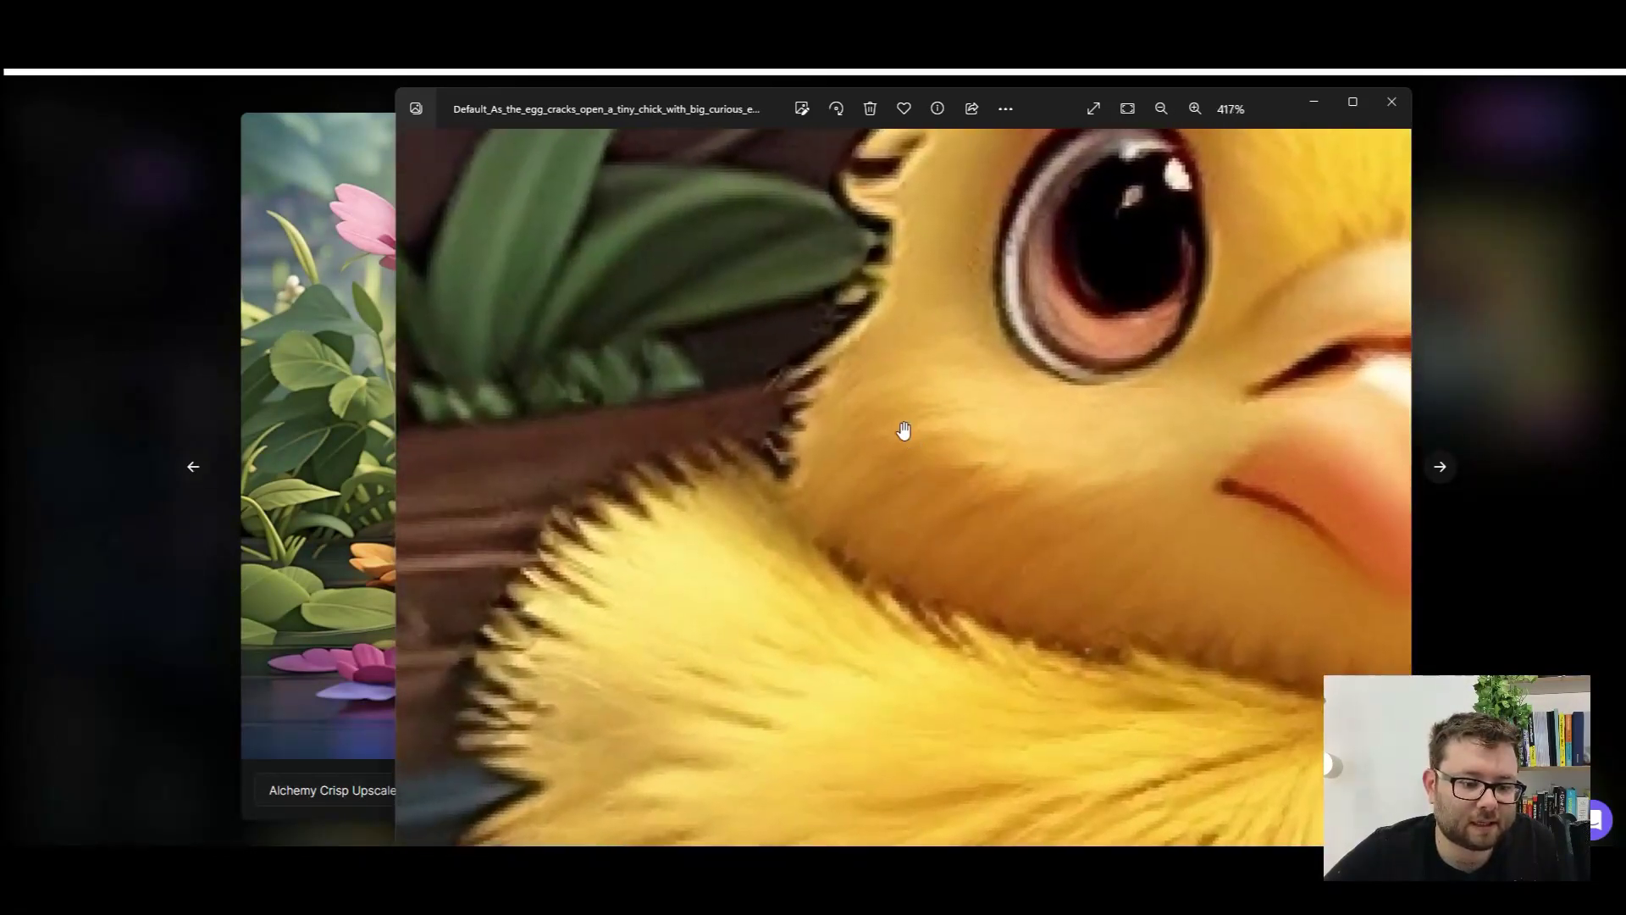
scroll(903, 431, down, 12)
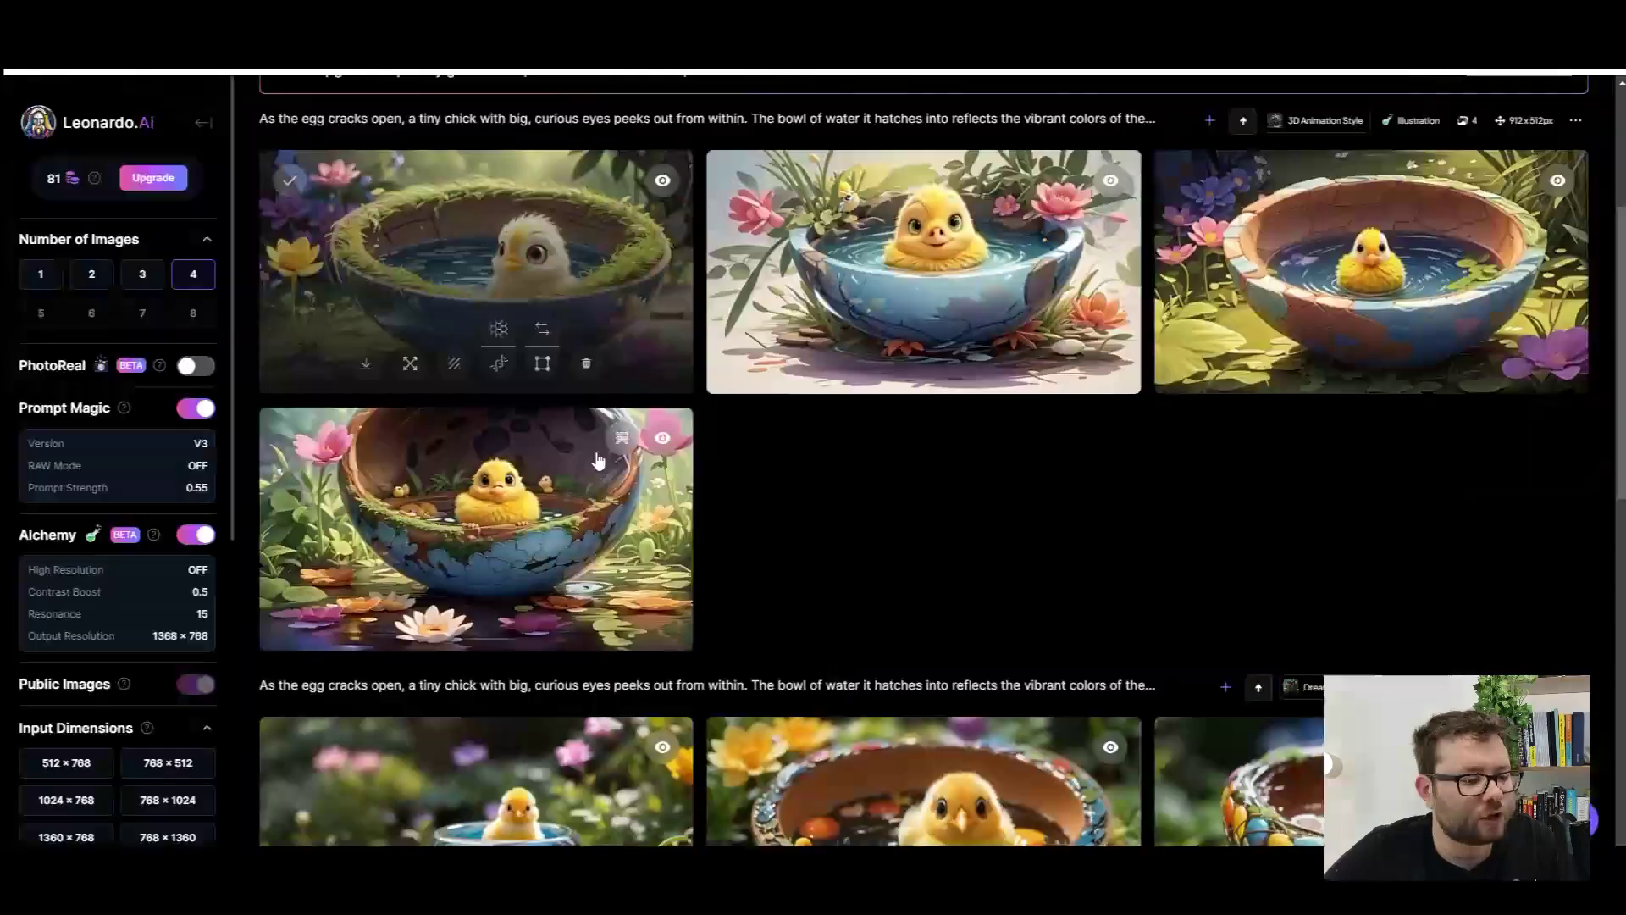
Step: View the first DreamShaper chick image full size, then close it
scroll(597, 460, down, 5)
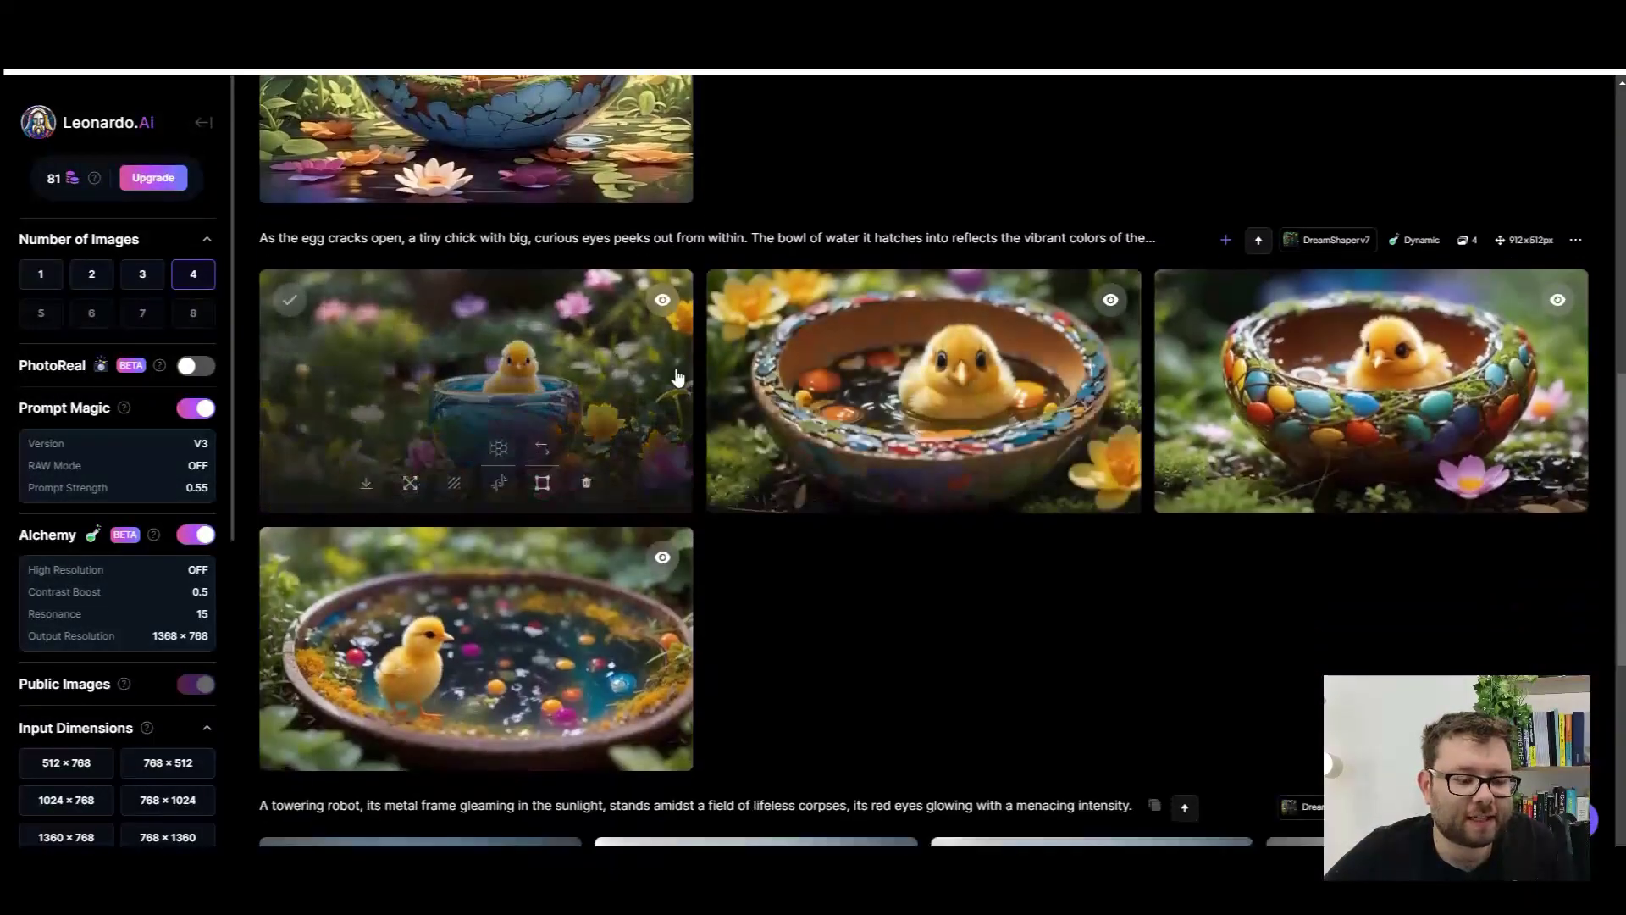
click(529, 375)
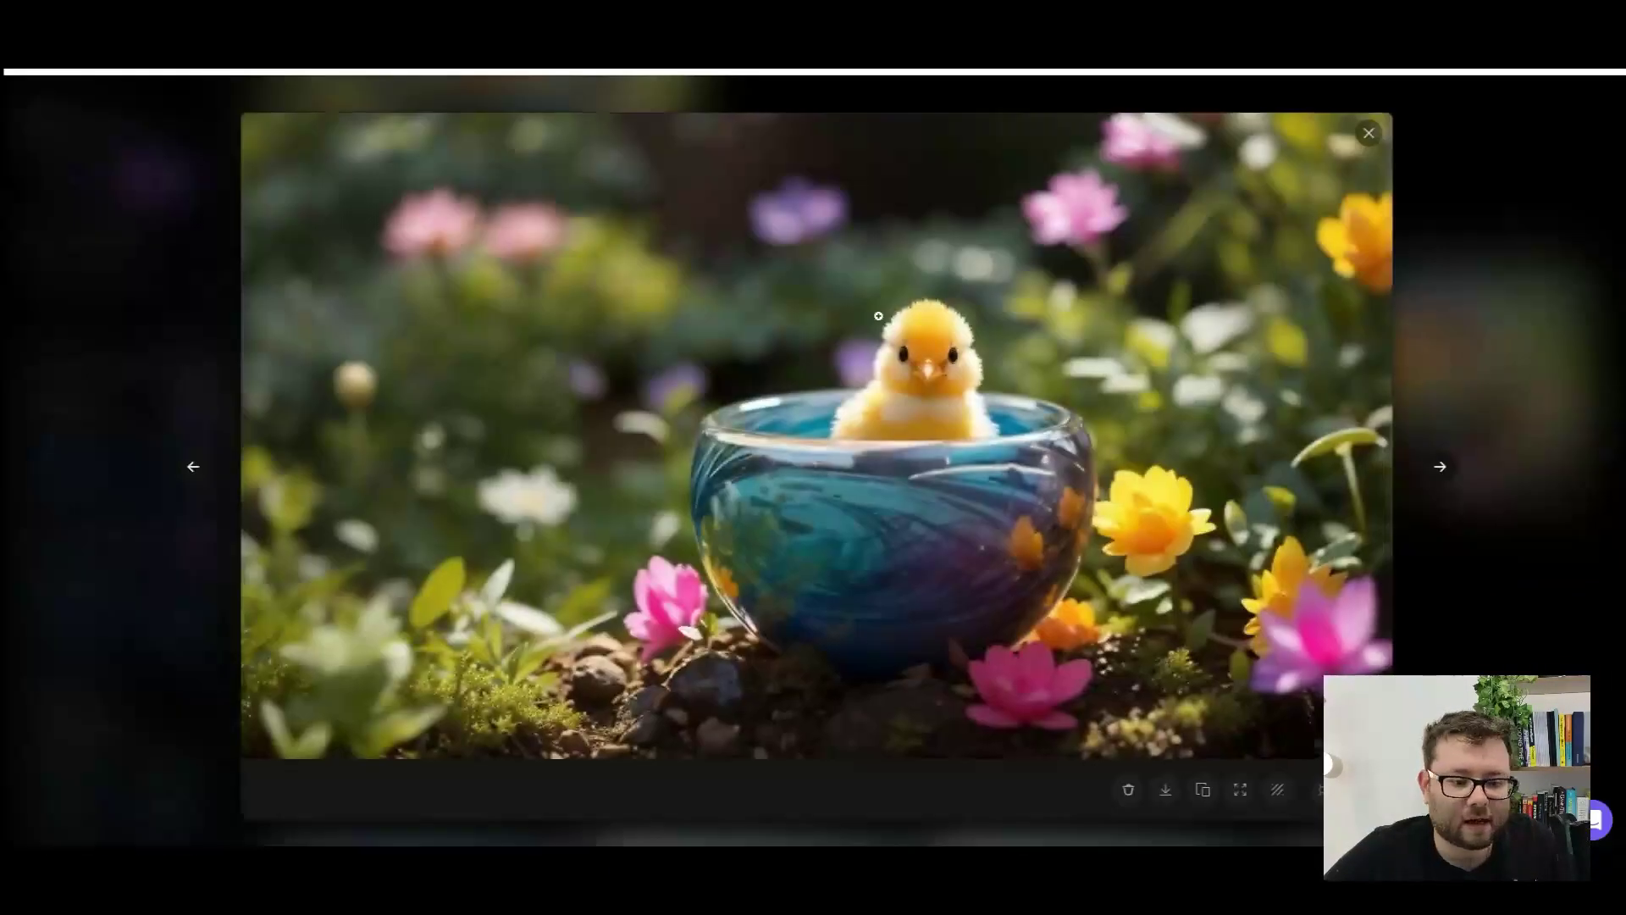
click(1368, 133)
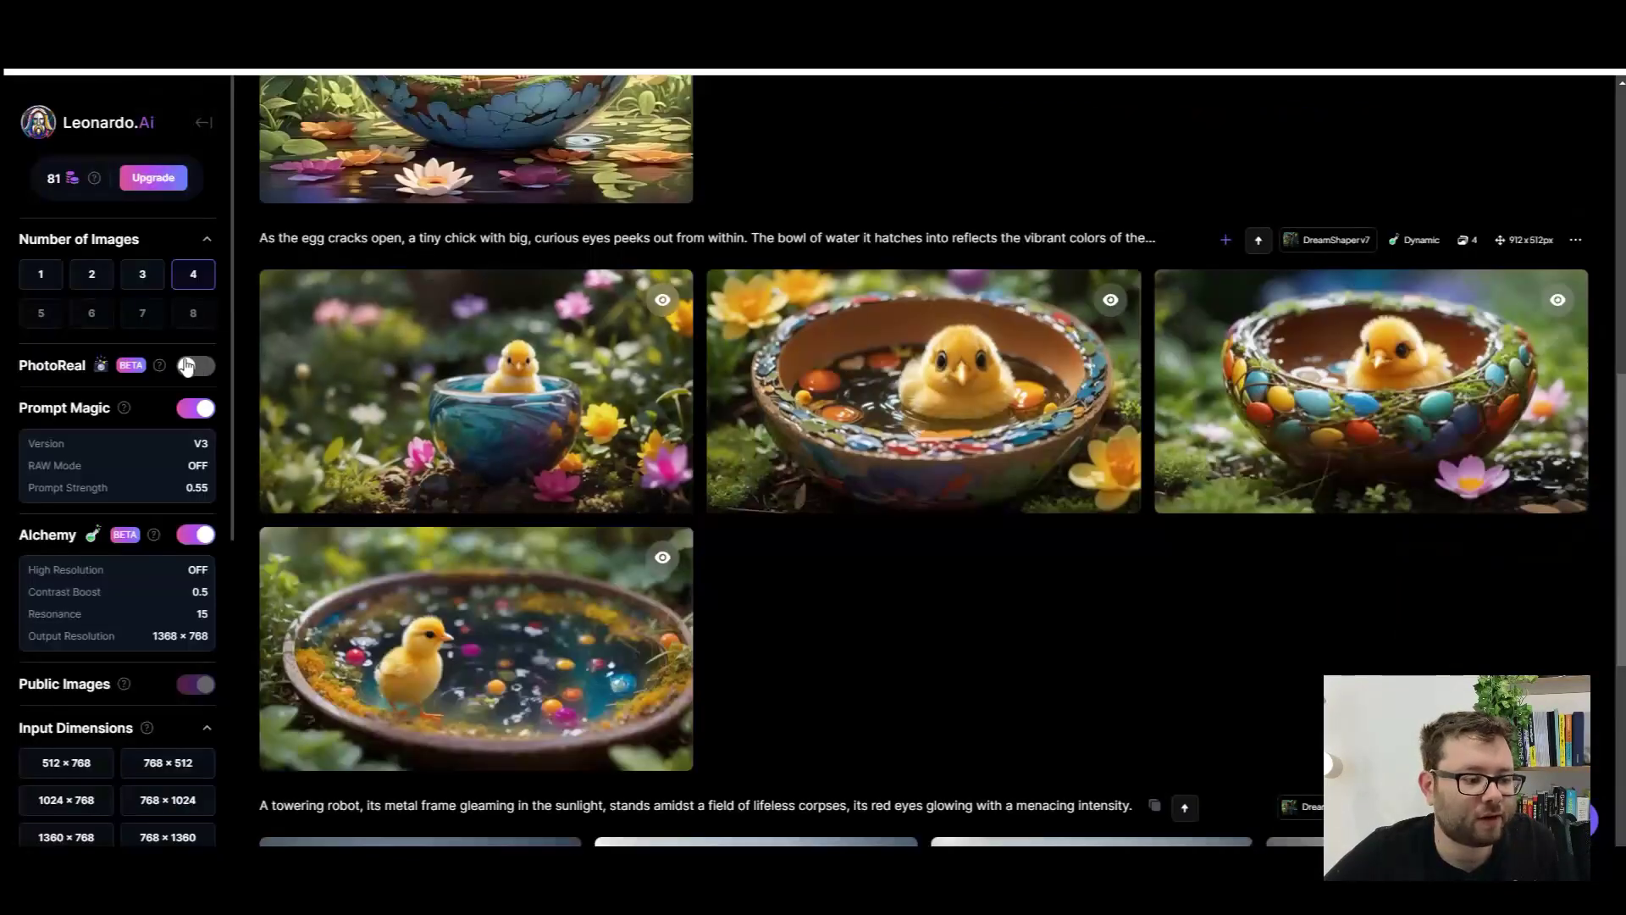
Step: Turn on PhotoReal and save its depth of field setting as Medium
click(198, 367)
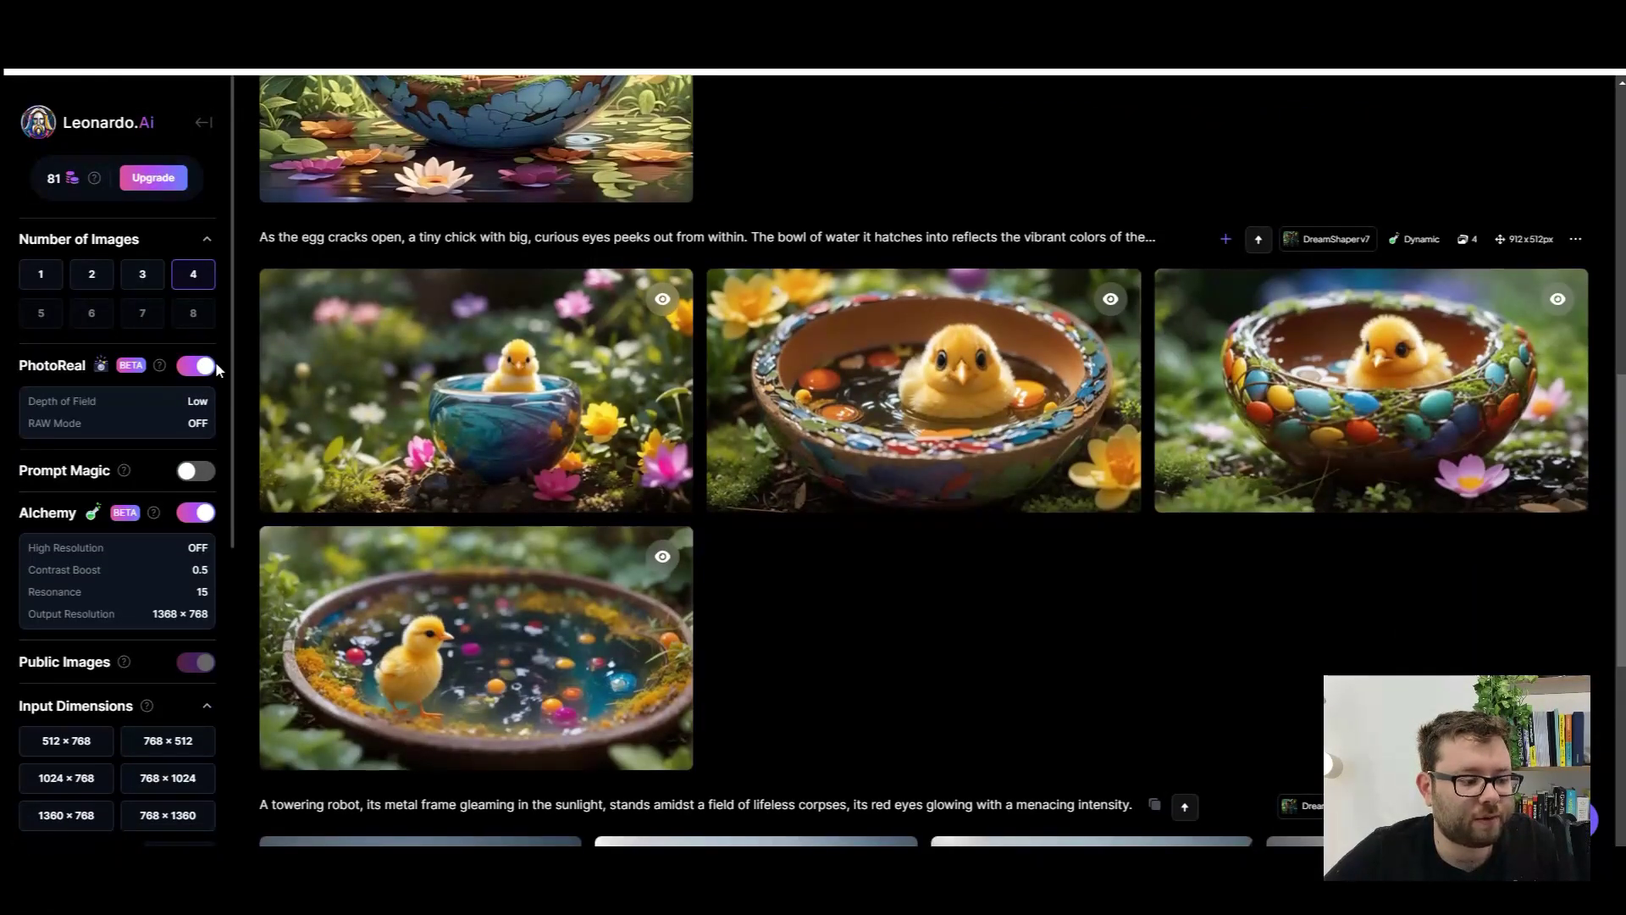
click(193, 412)
click(978, 431)
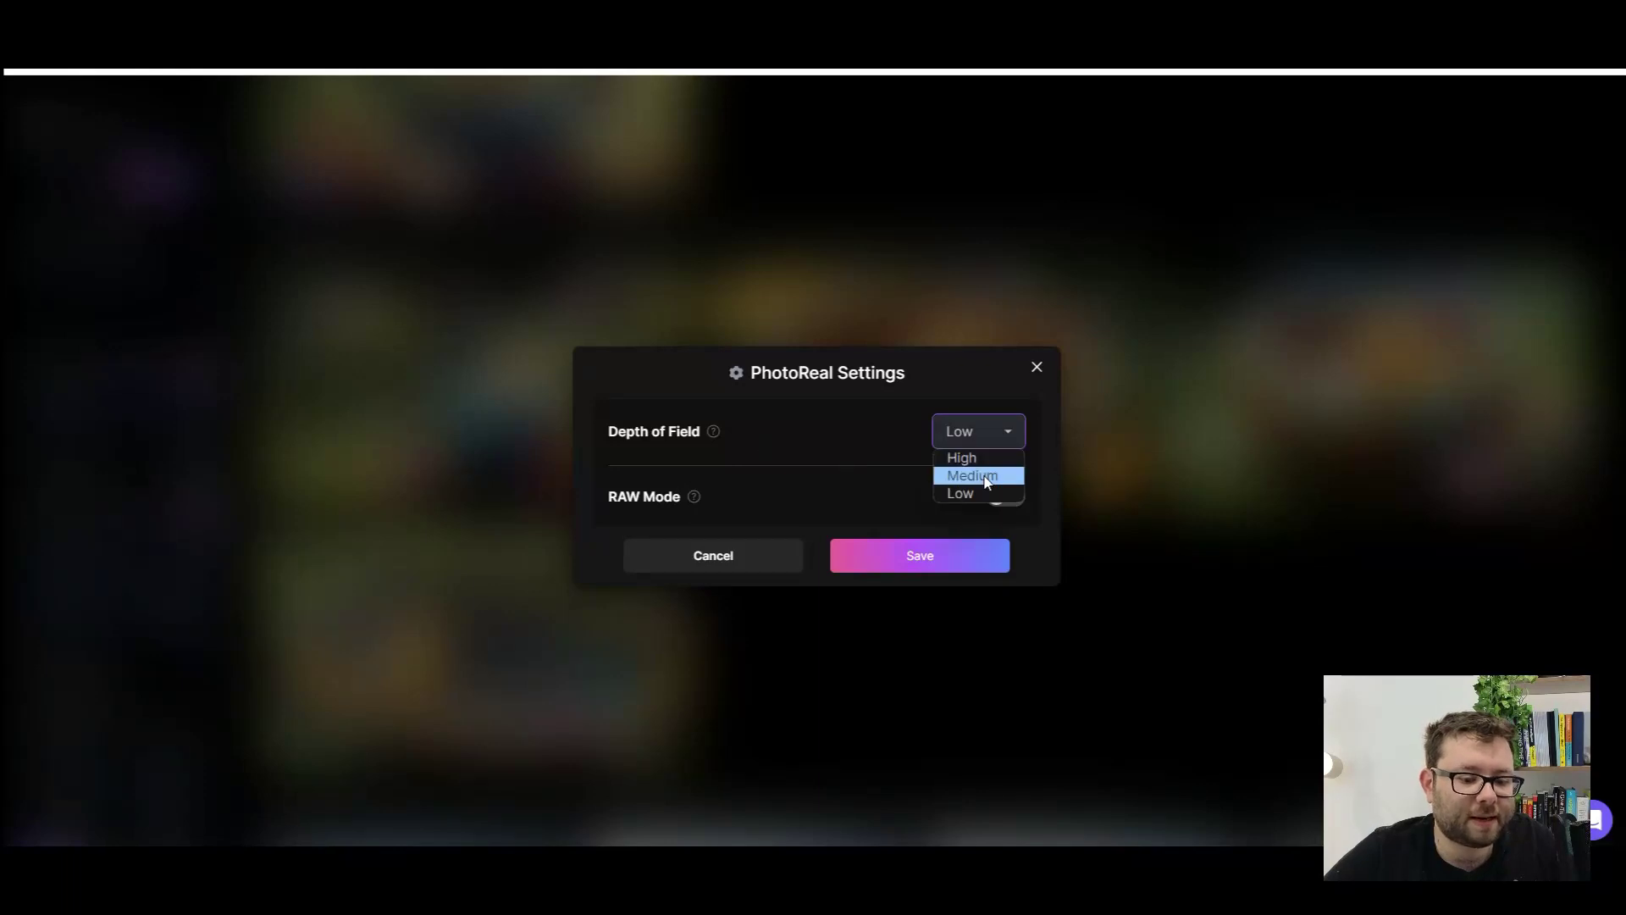
click(984, 471)
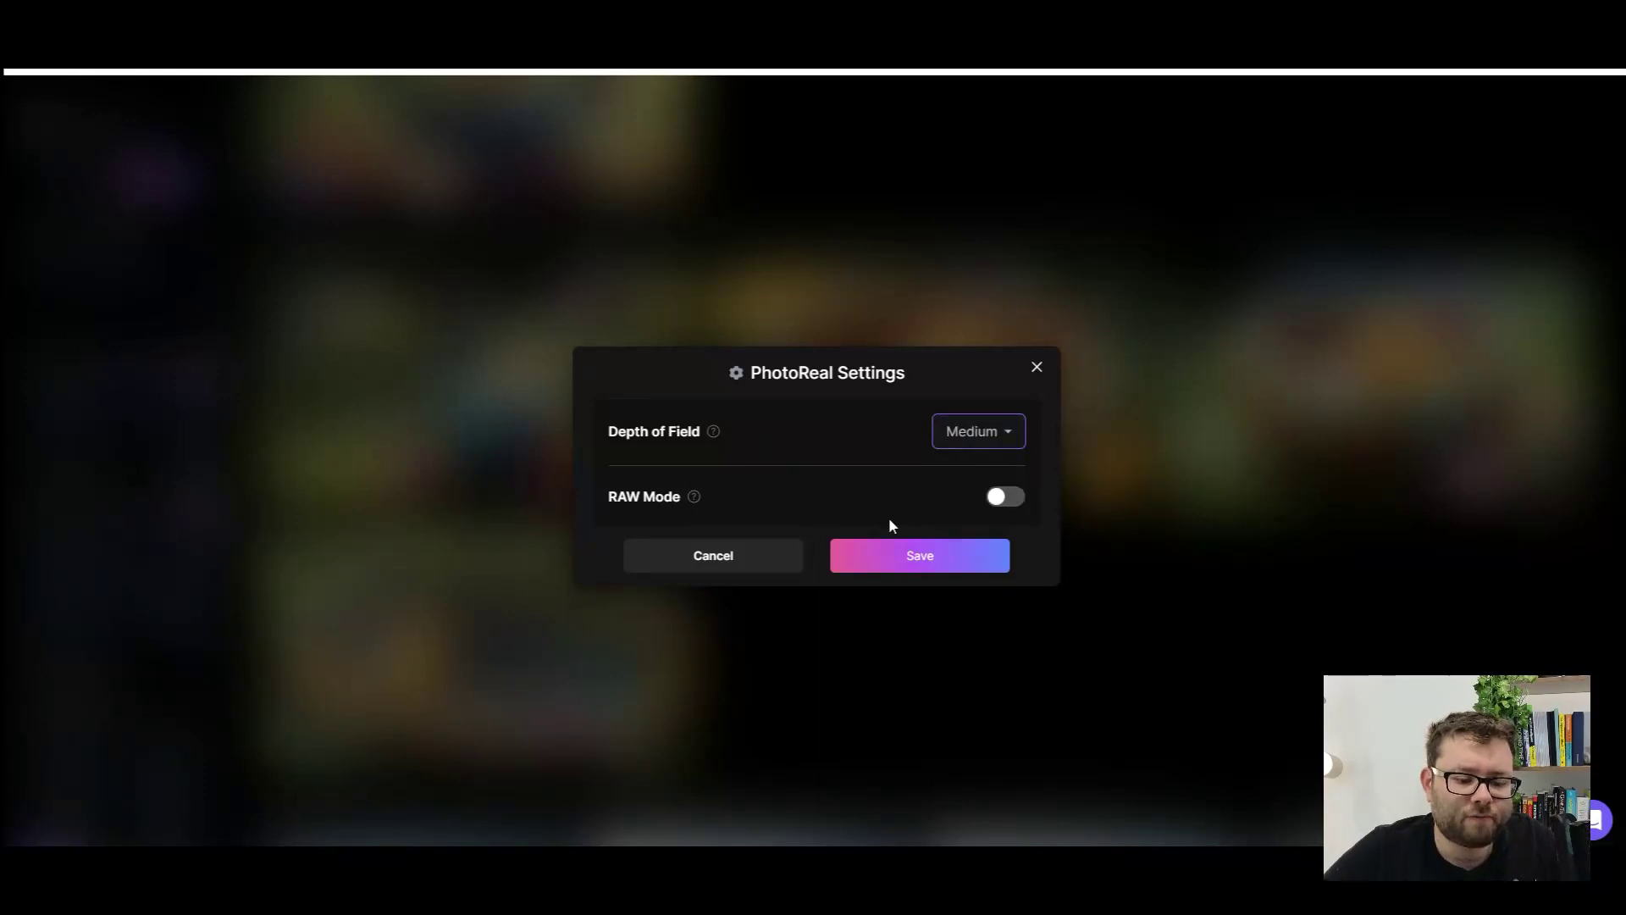
click(1008, 512)
click(953, 562)
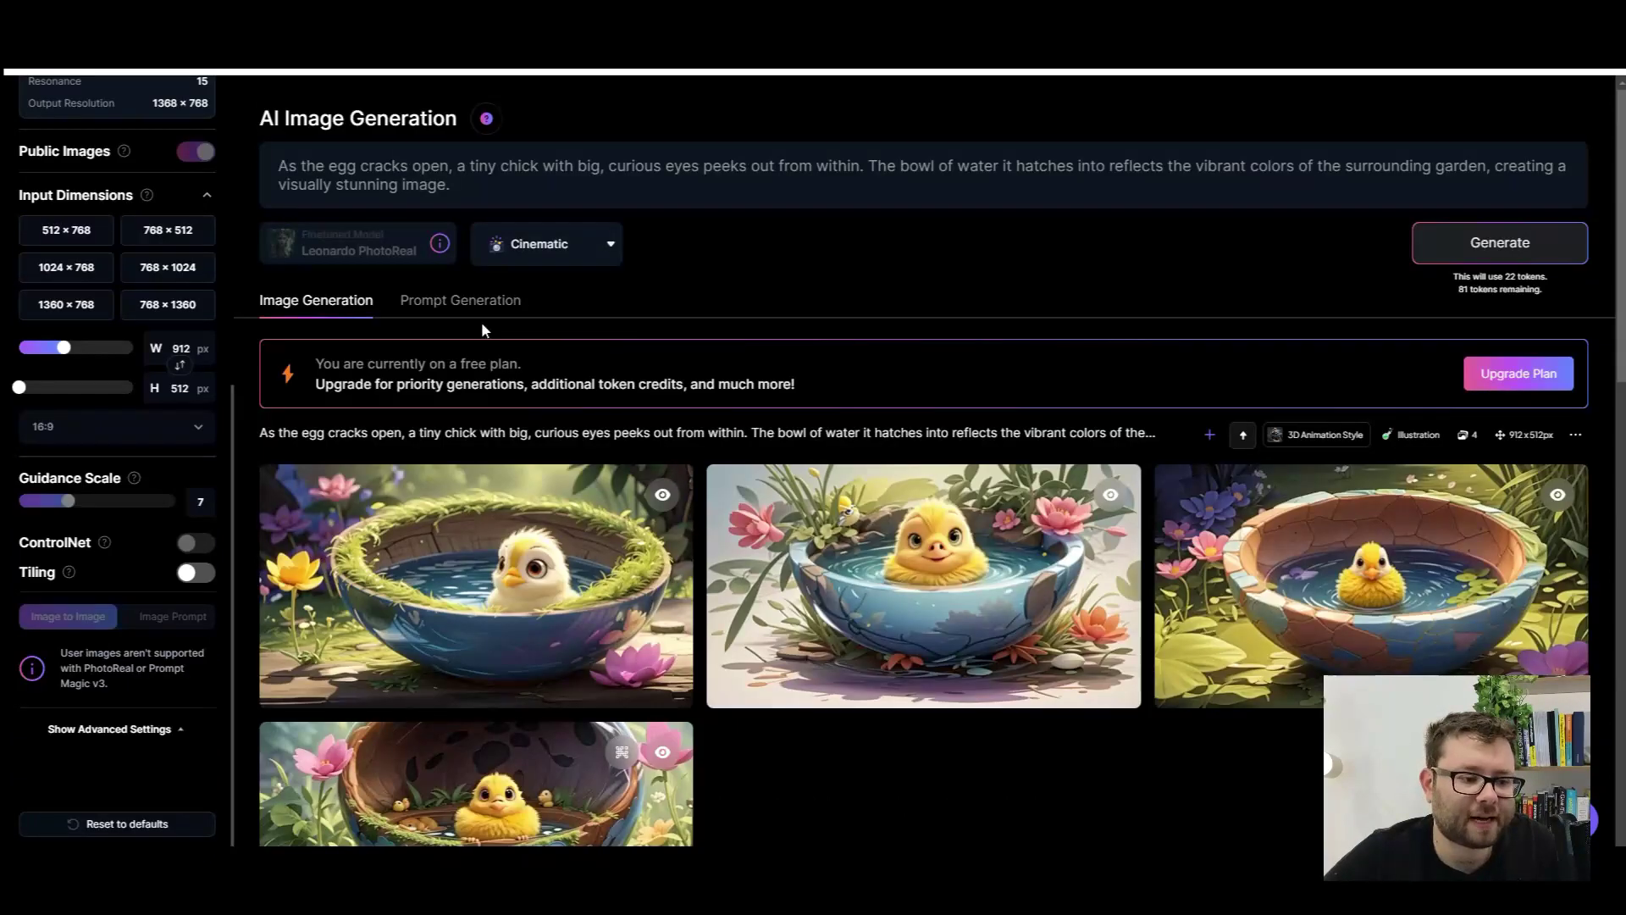
Step: Generate four PhotoReal chick images with the Cinematic style and open the first full size
click(546, 244)
scroll(550, 338, down, 1)
scroll(555, 349, up, 1)
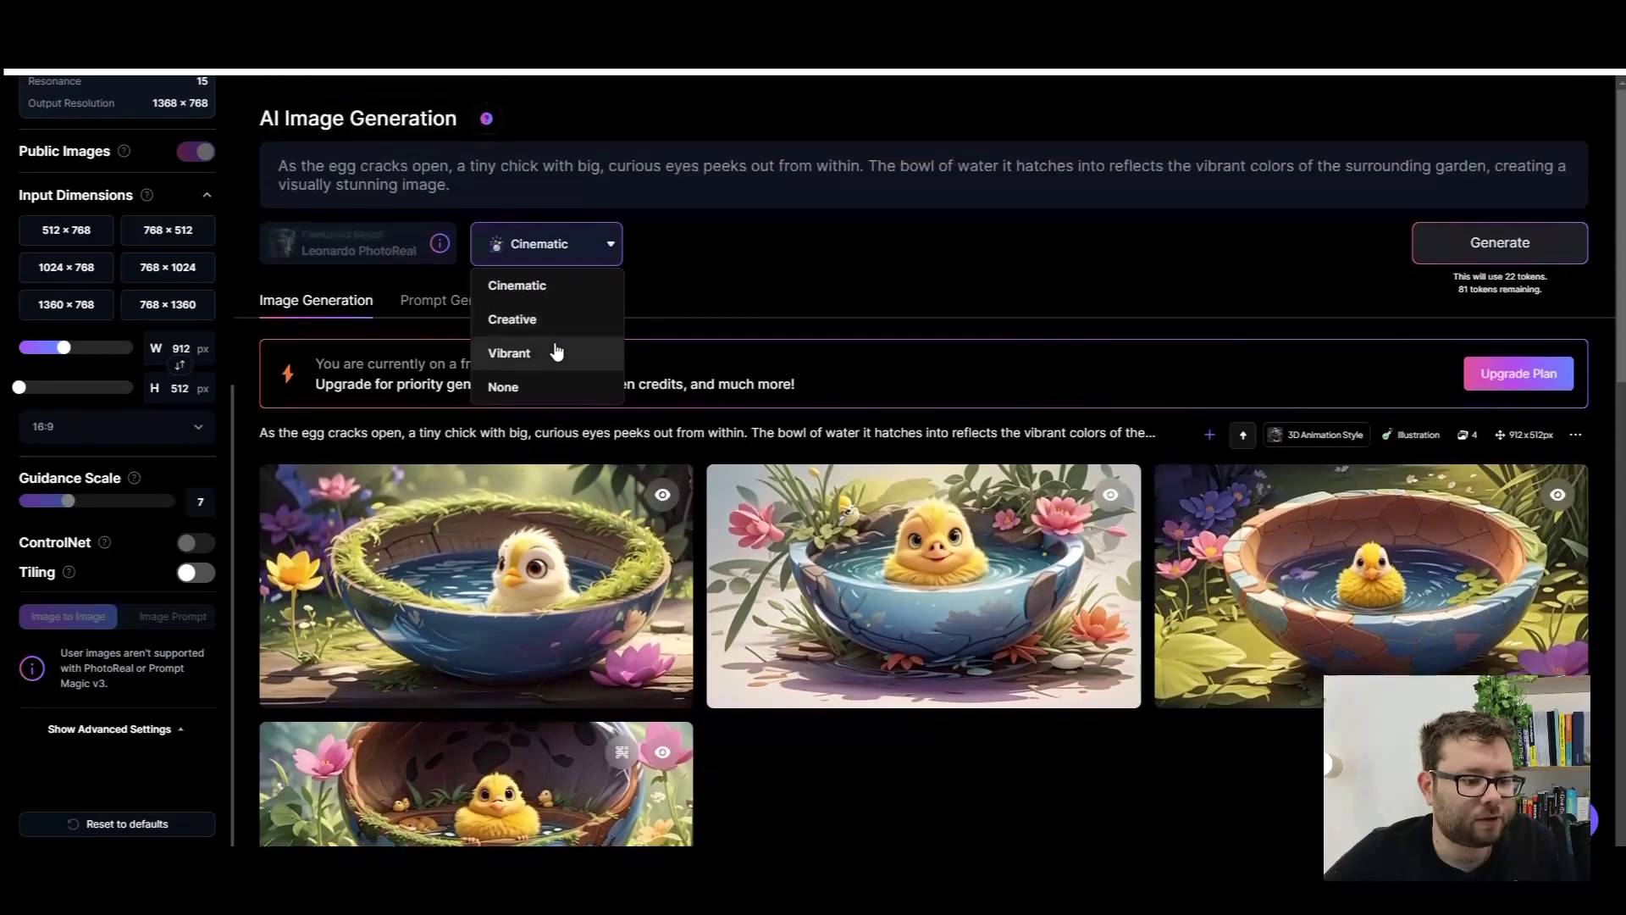
click(520, 285)
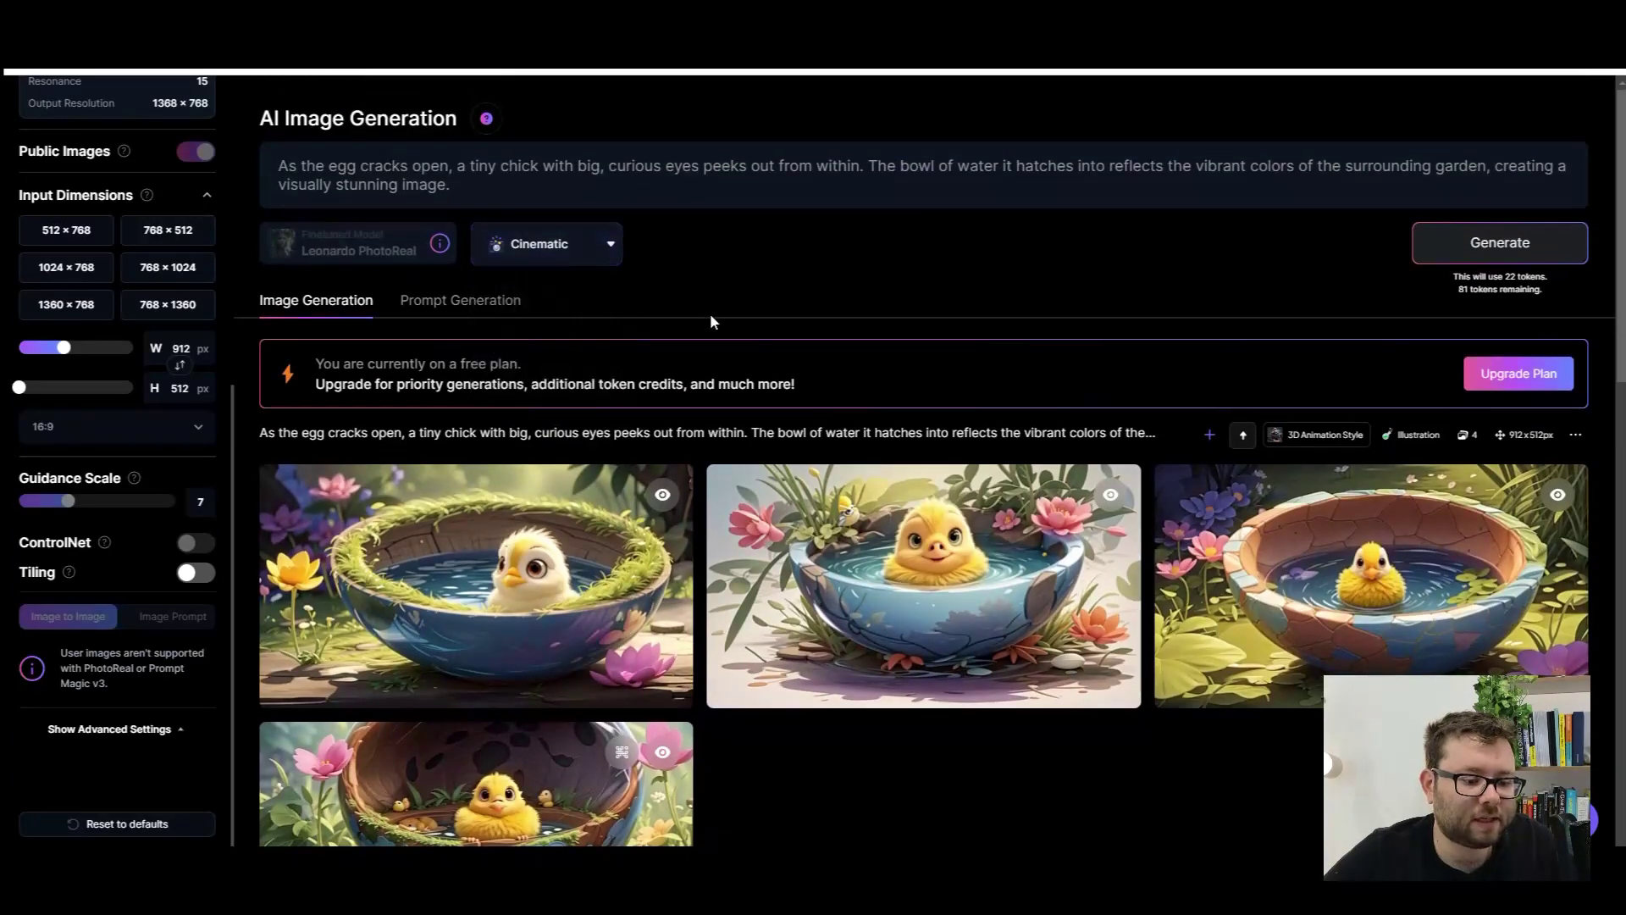
click(1456, 239)
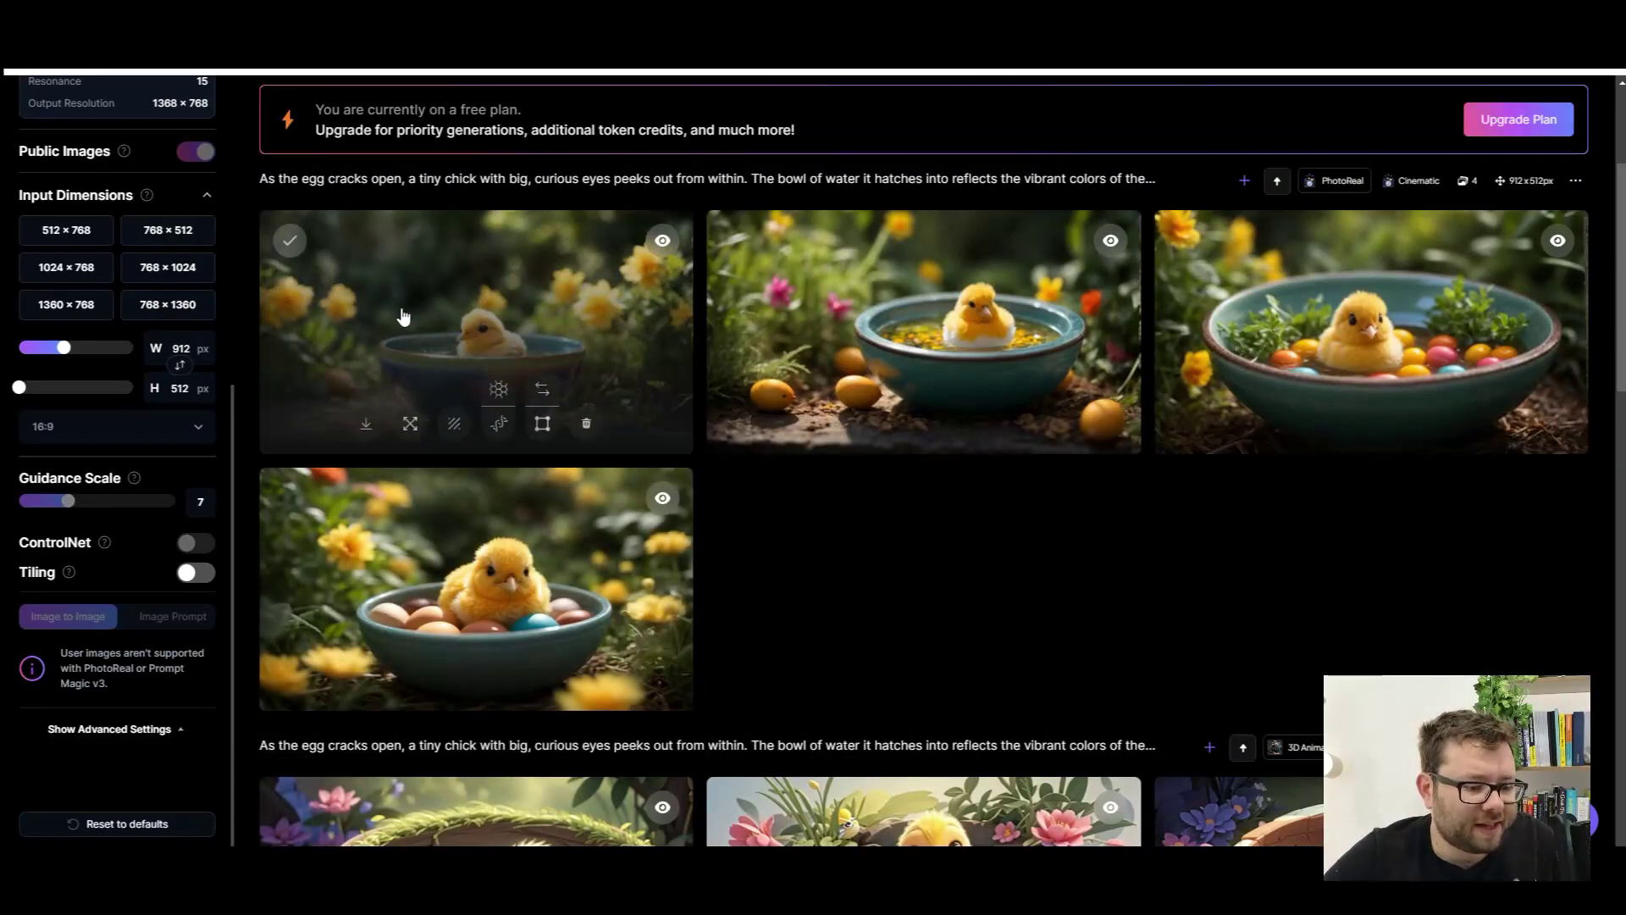
scroll(873, 390, up, 1)
click(369, 397)
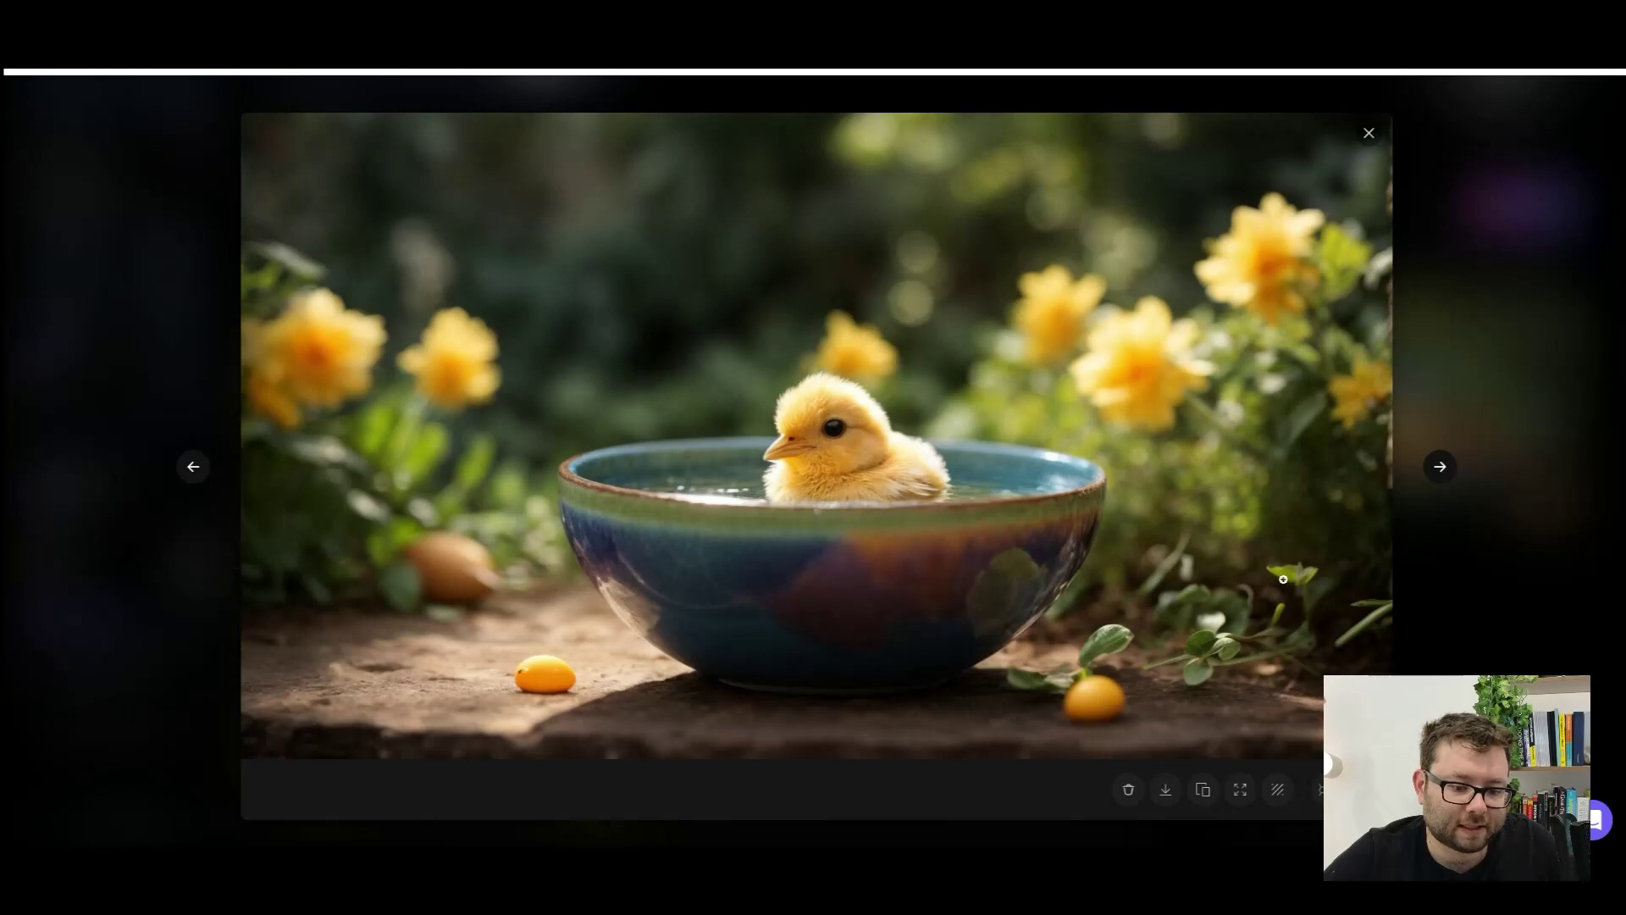
Step: Step to the chick-sitting-on-eggs image and download it
click(1440, 466)
click(1440, 466)
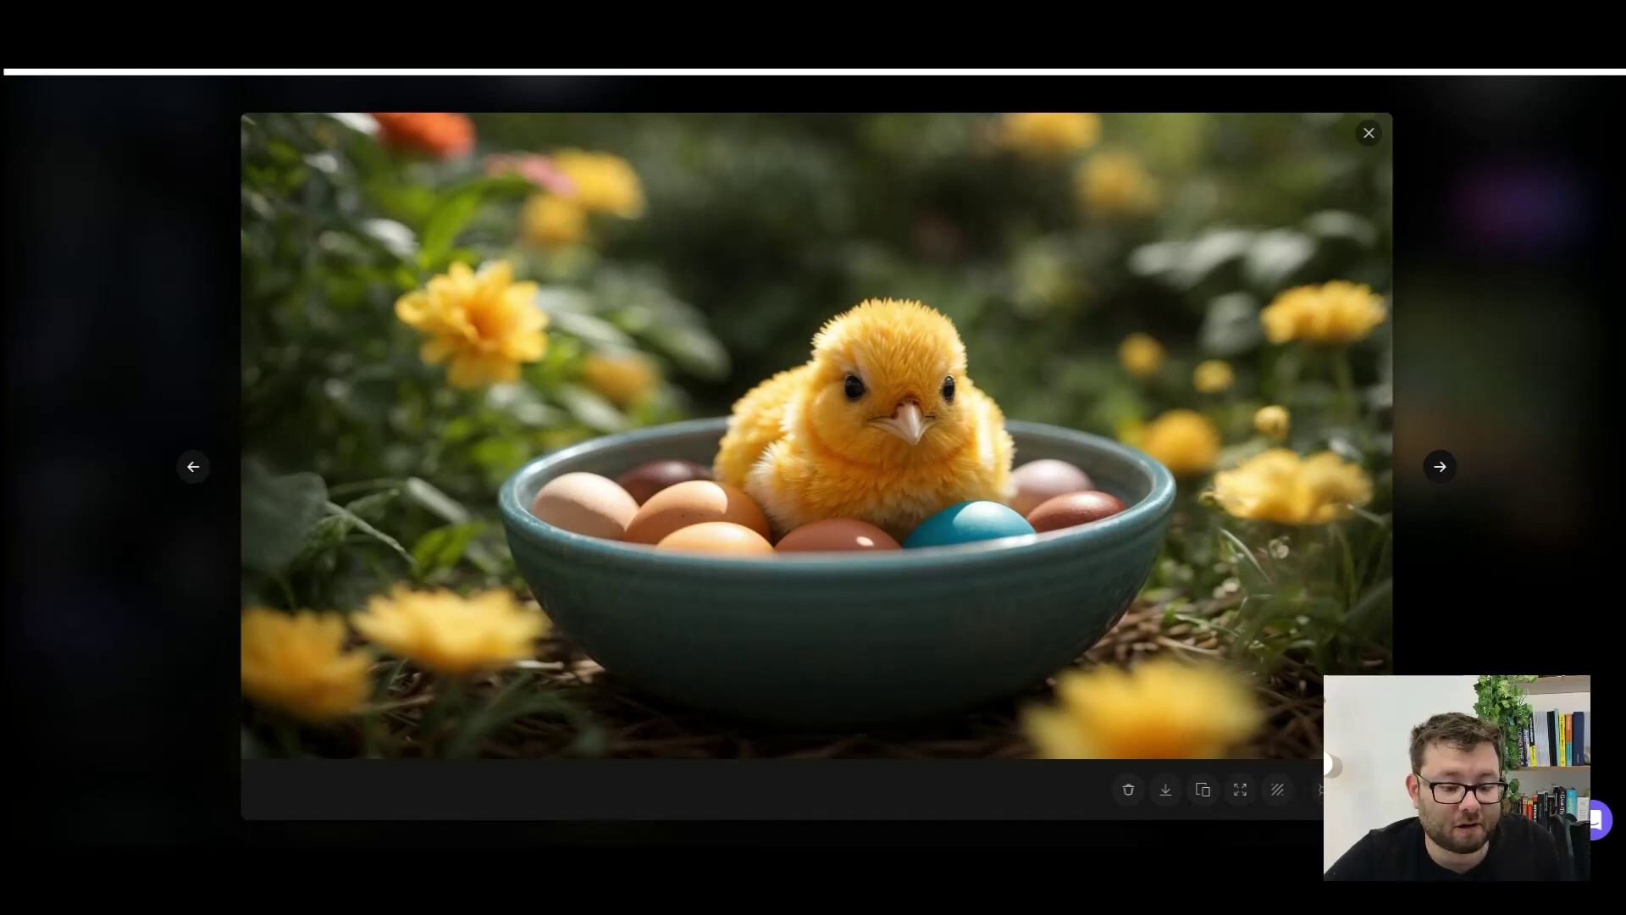
click(1166, 790)
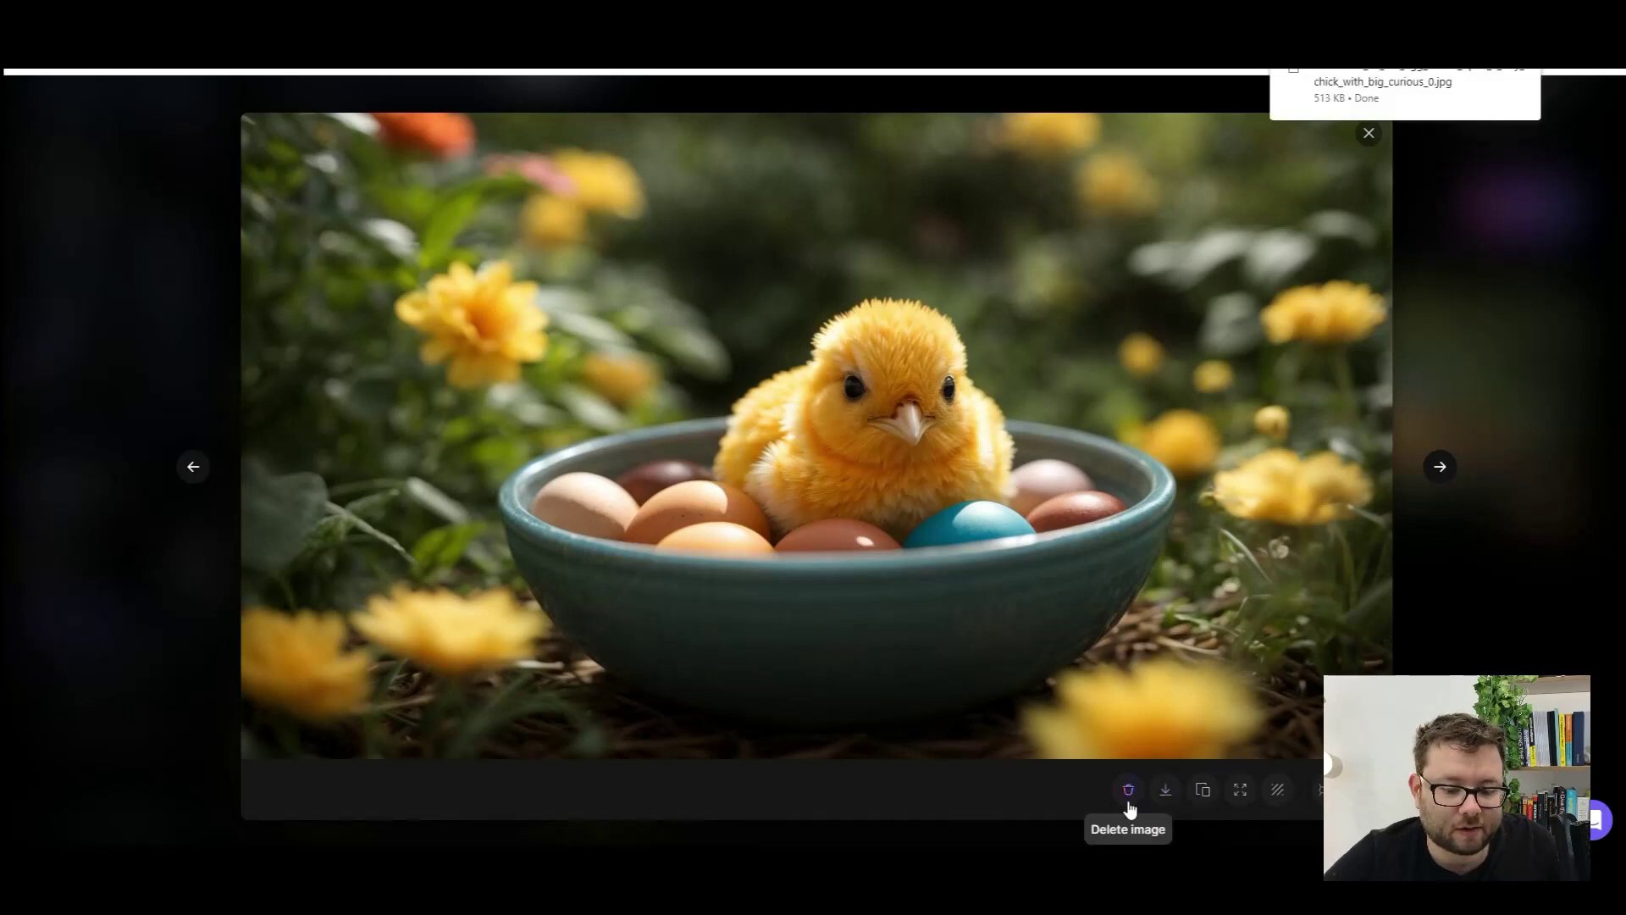
Step: Inspect the downloaded photo enlarged in a viewer, then switch to AI Canvas
click(1372, 85)
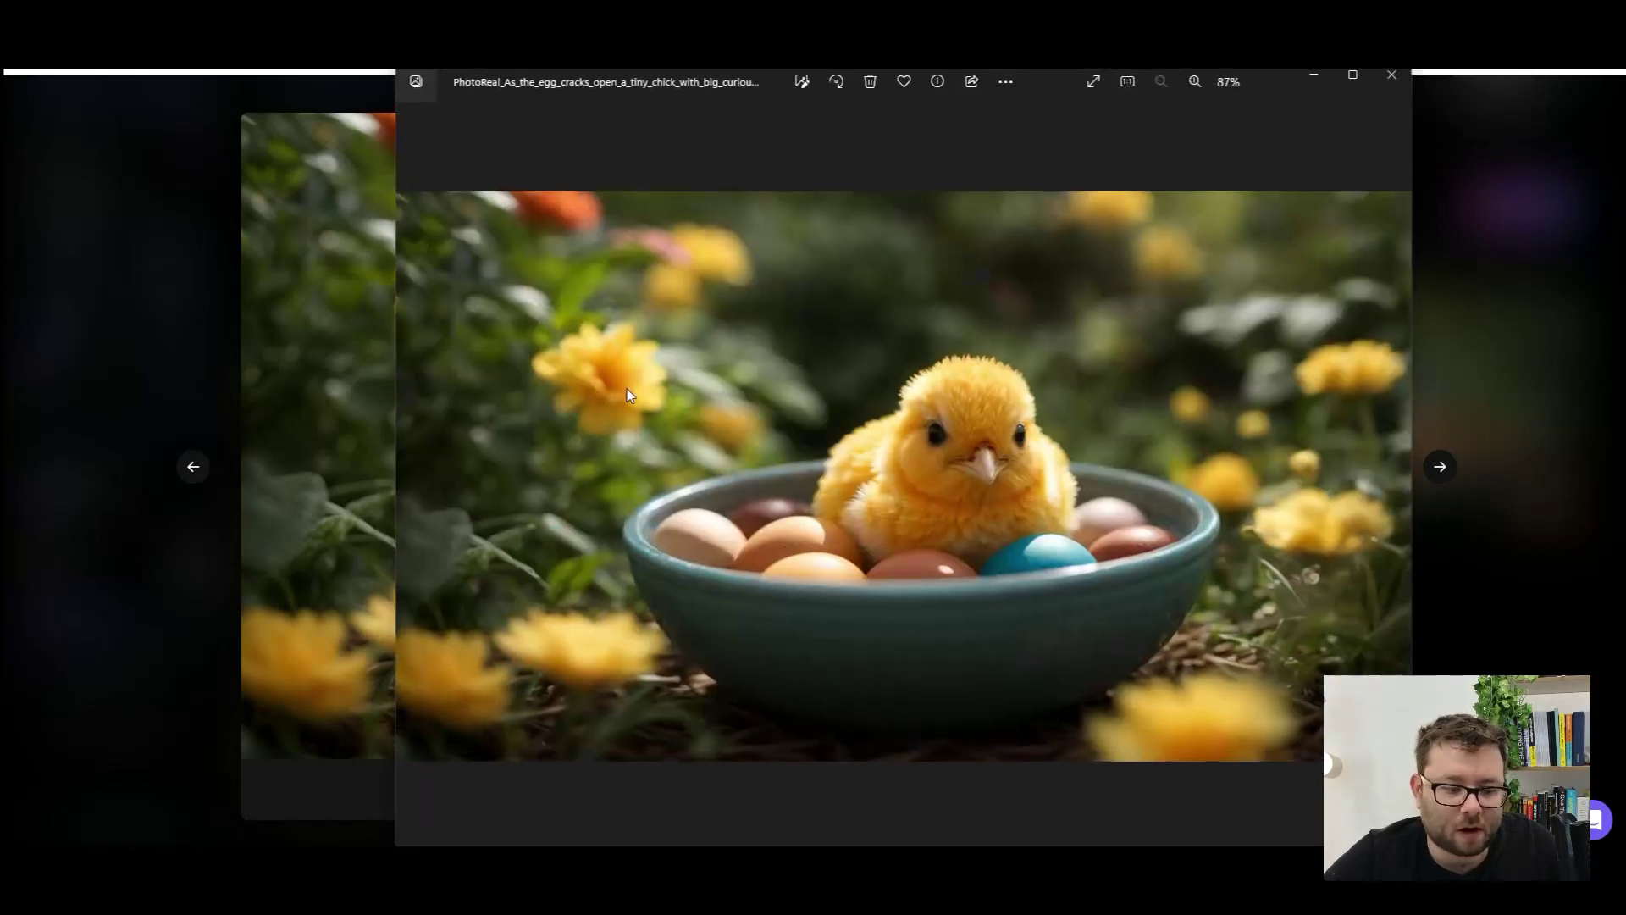
drag(388, 351, 56, 323)
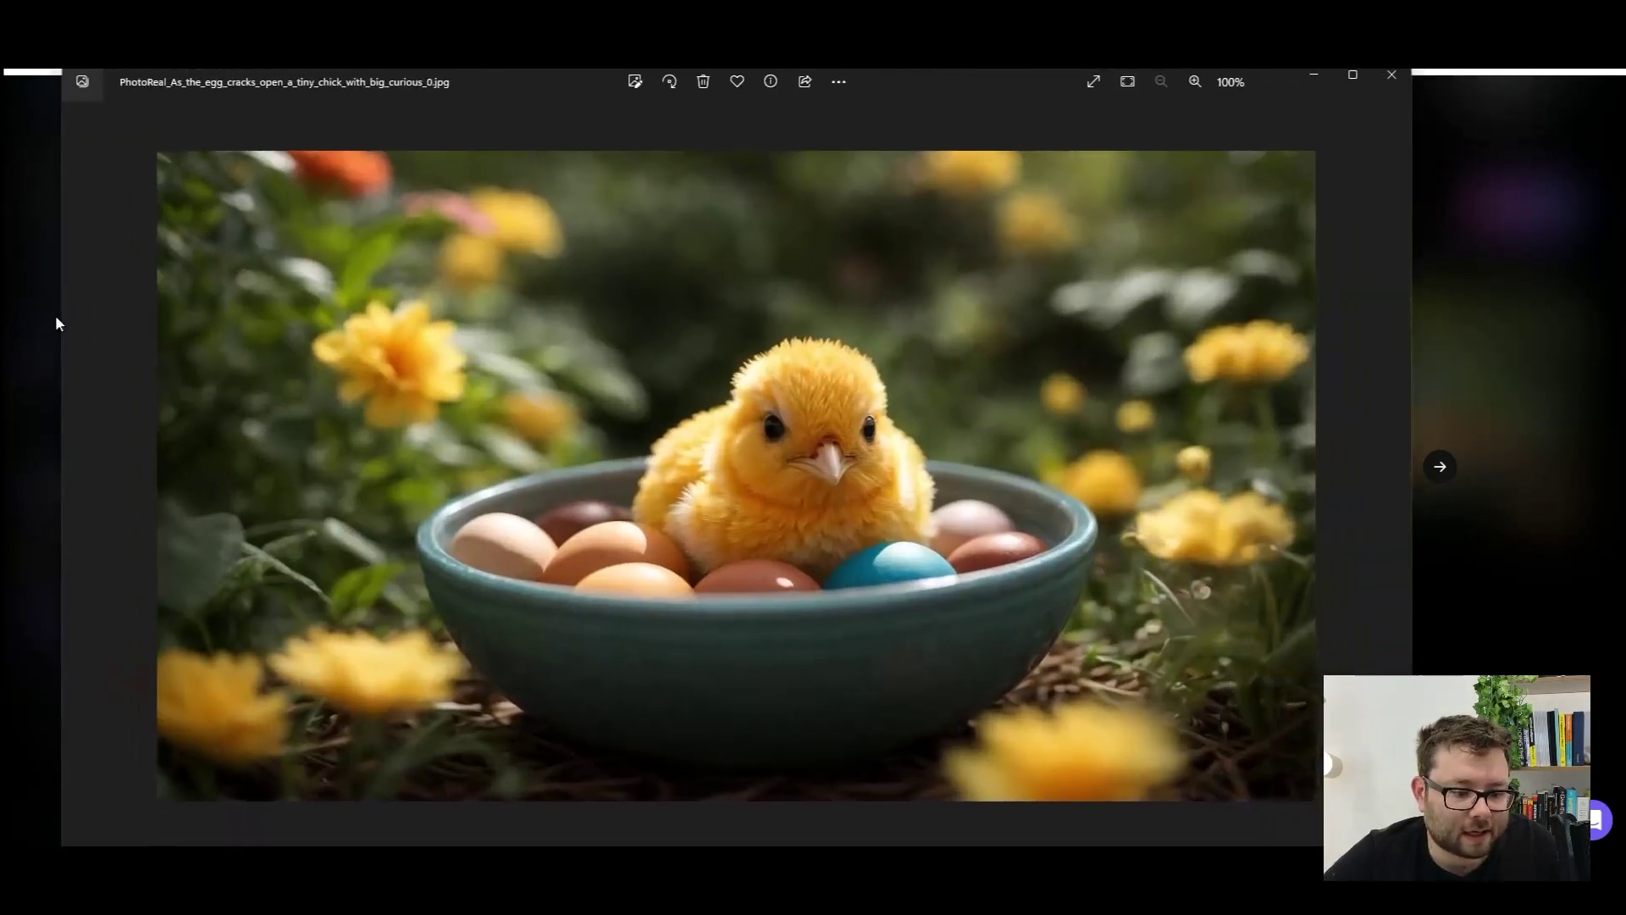
scroll(783, 425, up, 3)
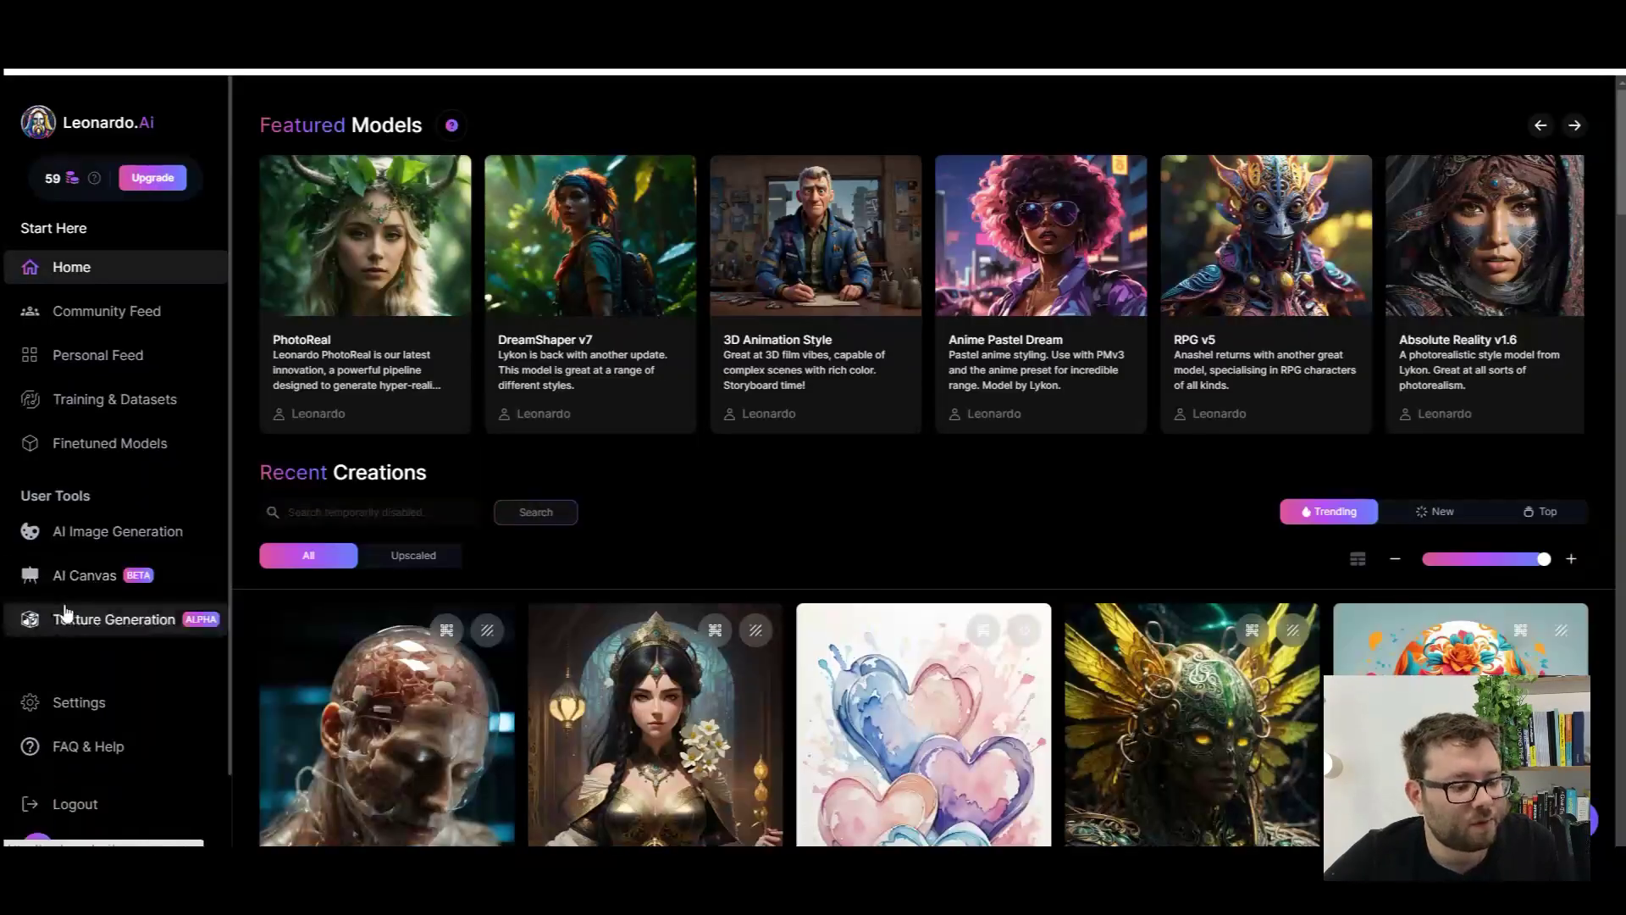
click(79, 574)
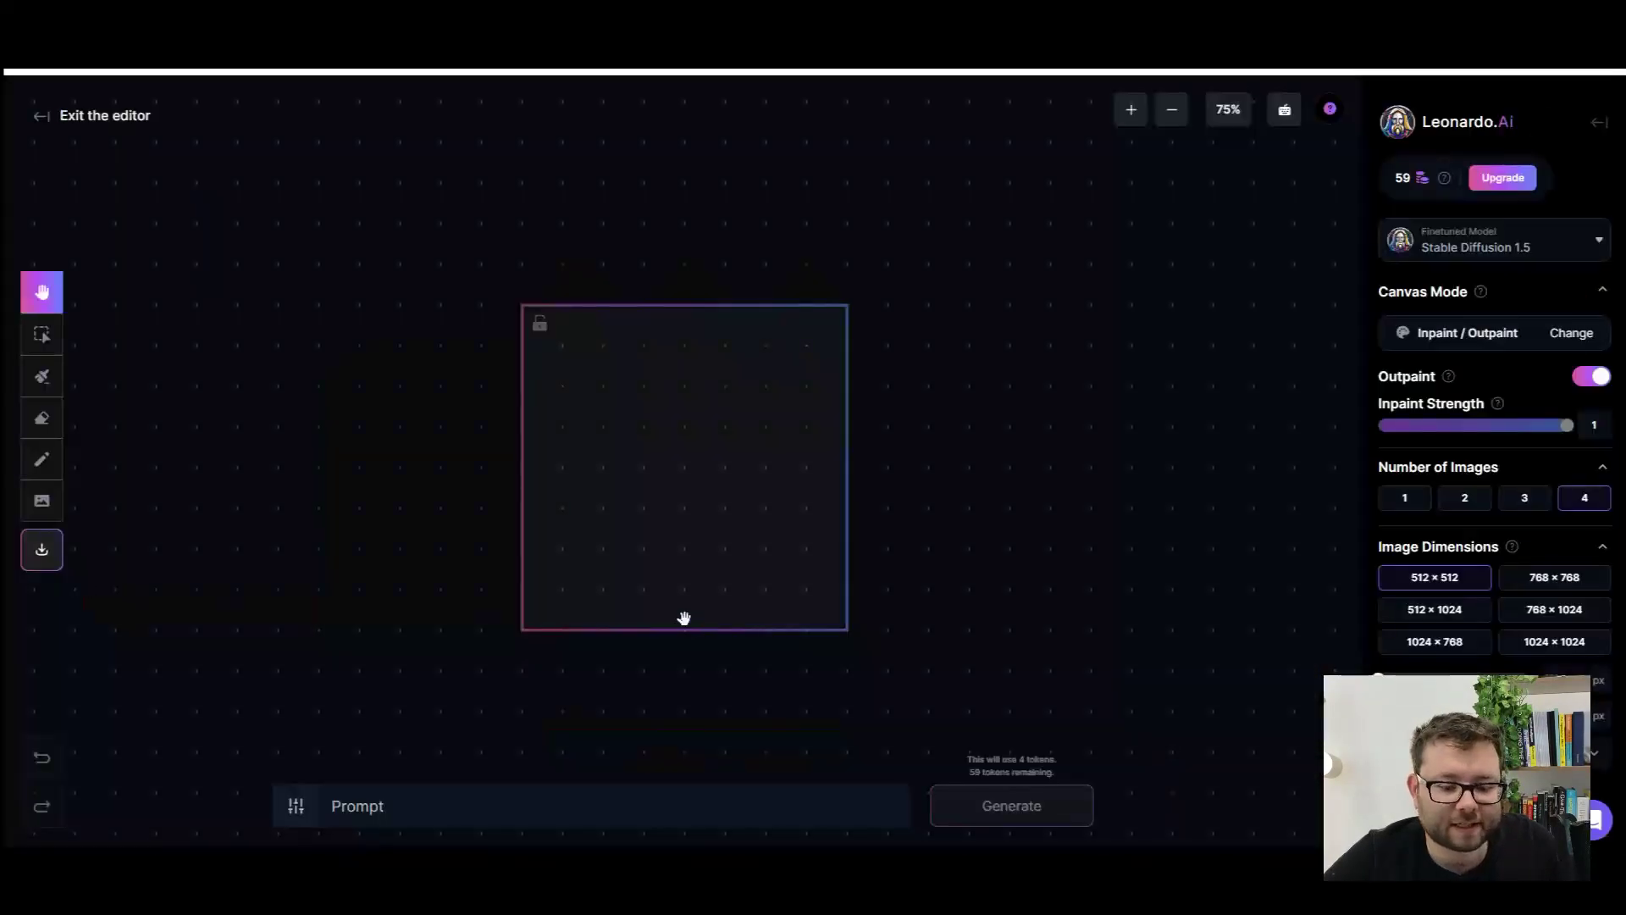
Step: Generate canvas images from 'baby chic hatching in a pond' and accept the fourth result
click(760, 815)
text(baby chic hatching in a pond)
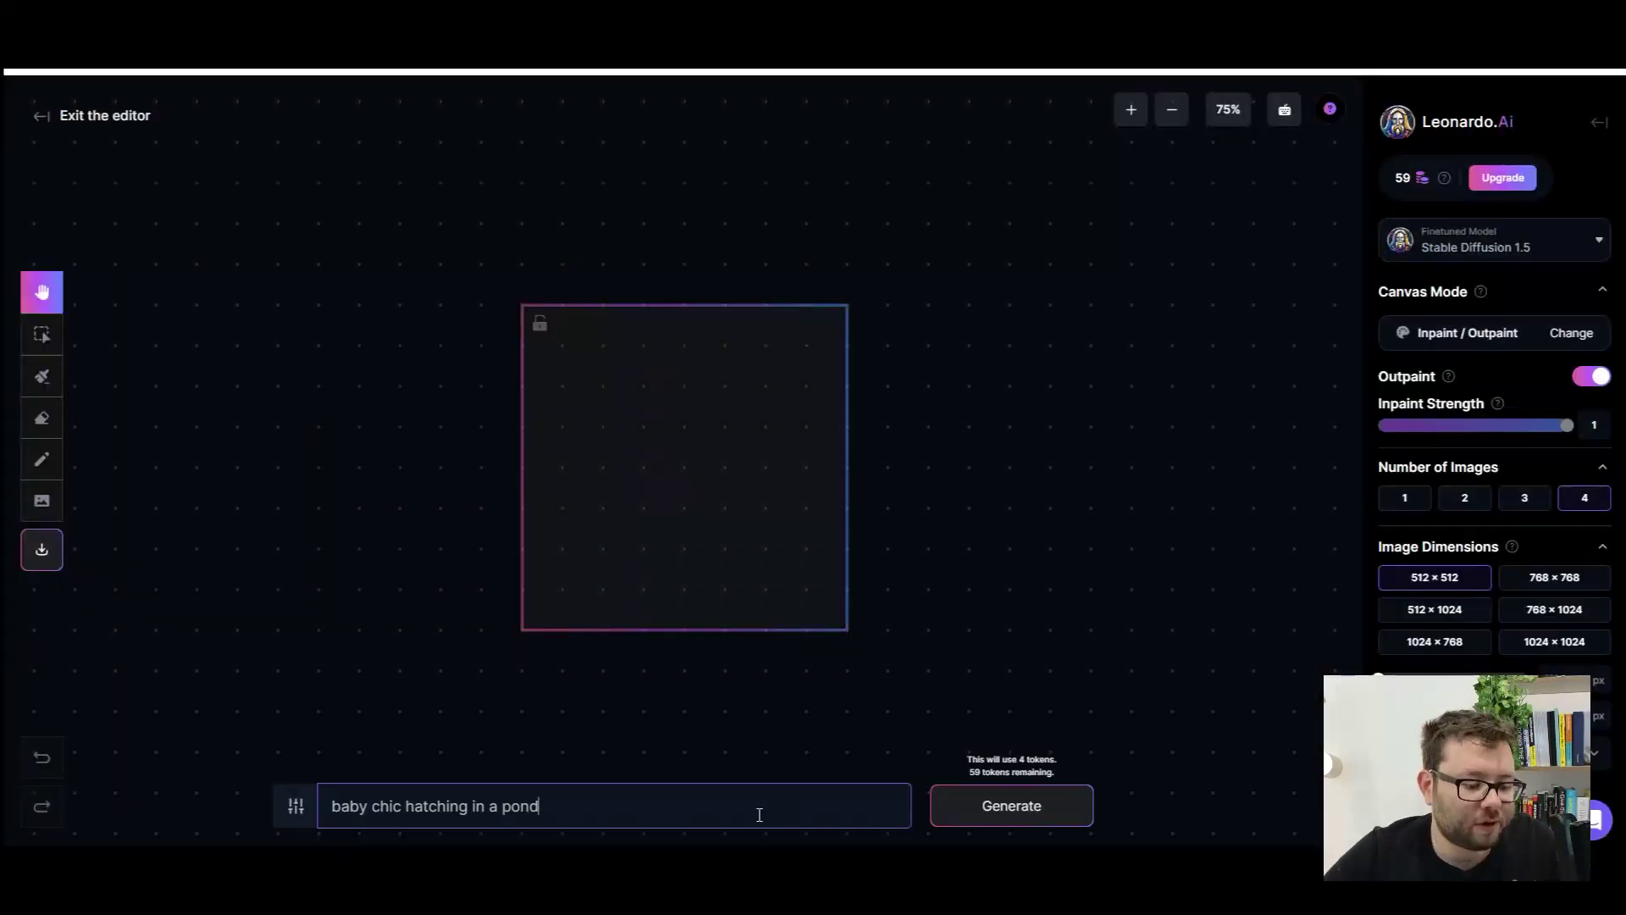
click(1049, 805)
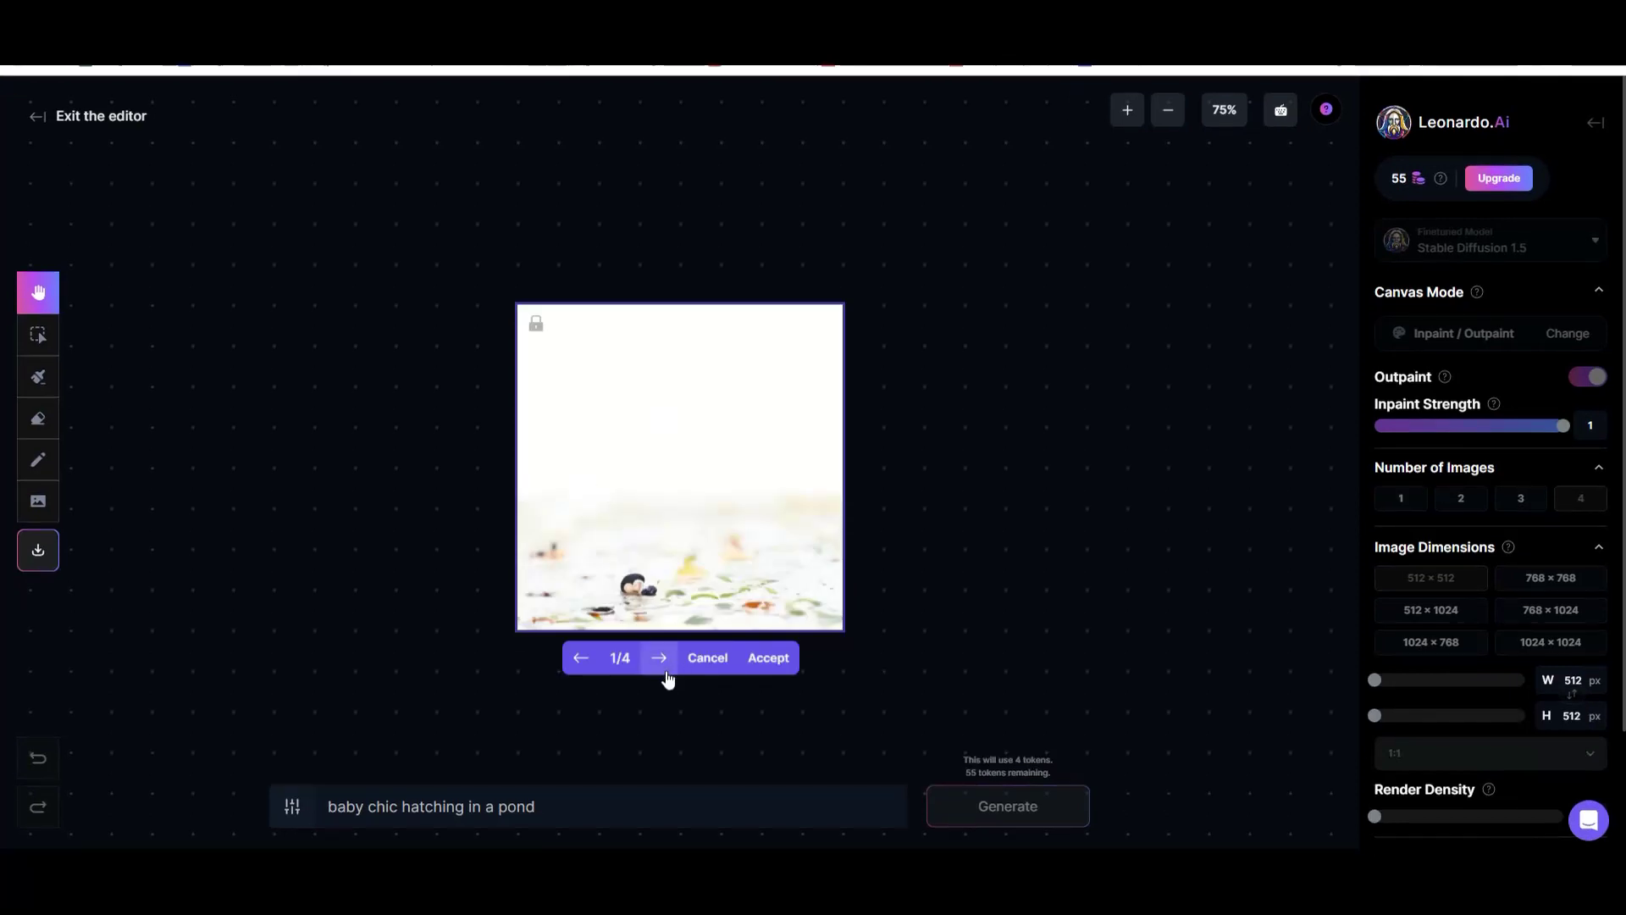
click(659, 659)
click(659, 658)
click(659, 658)
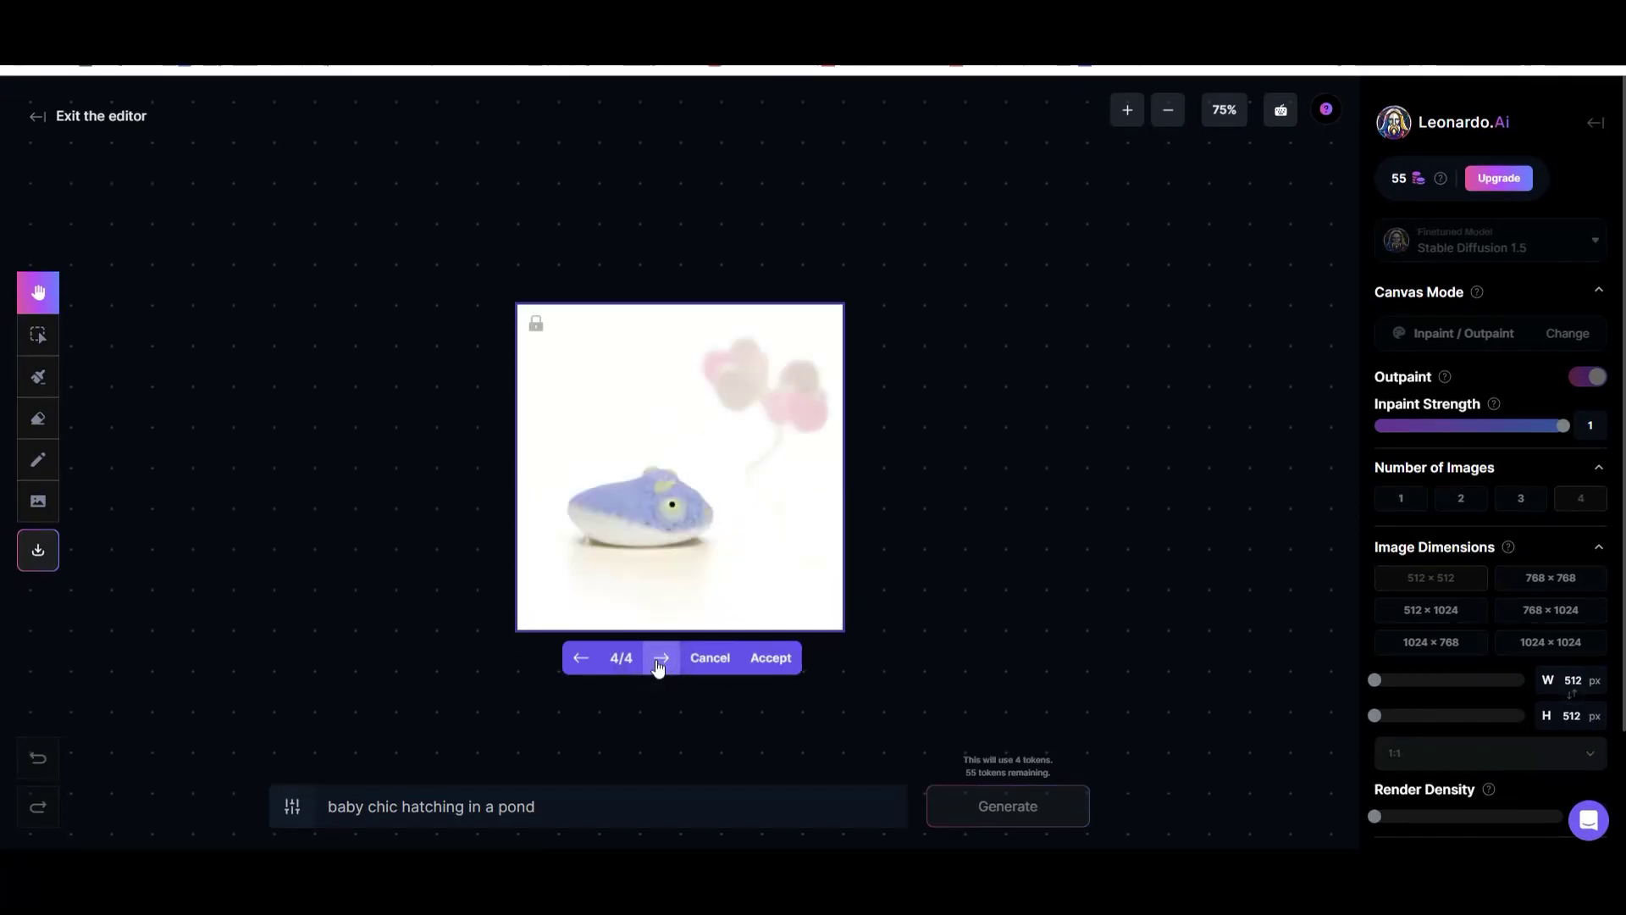
click(767, 661)
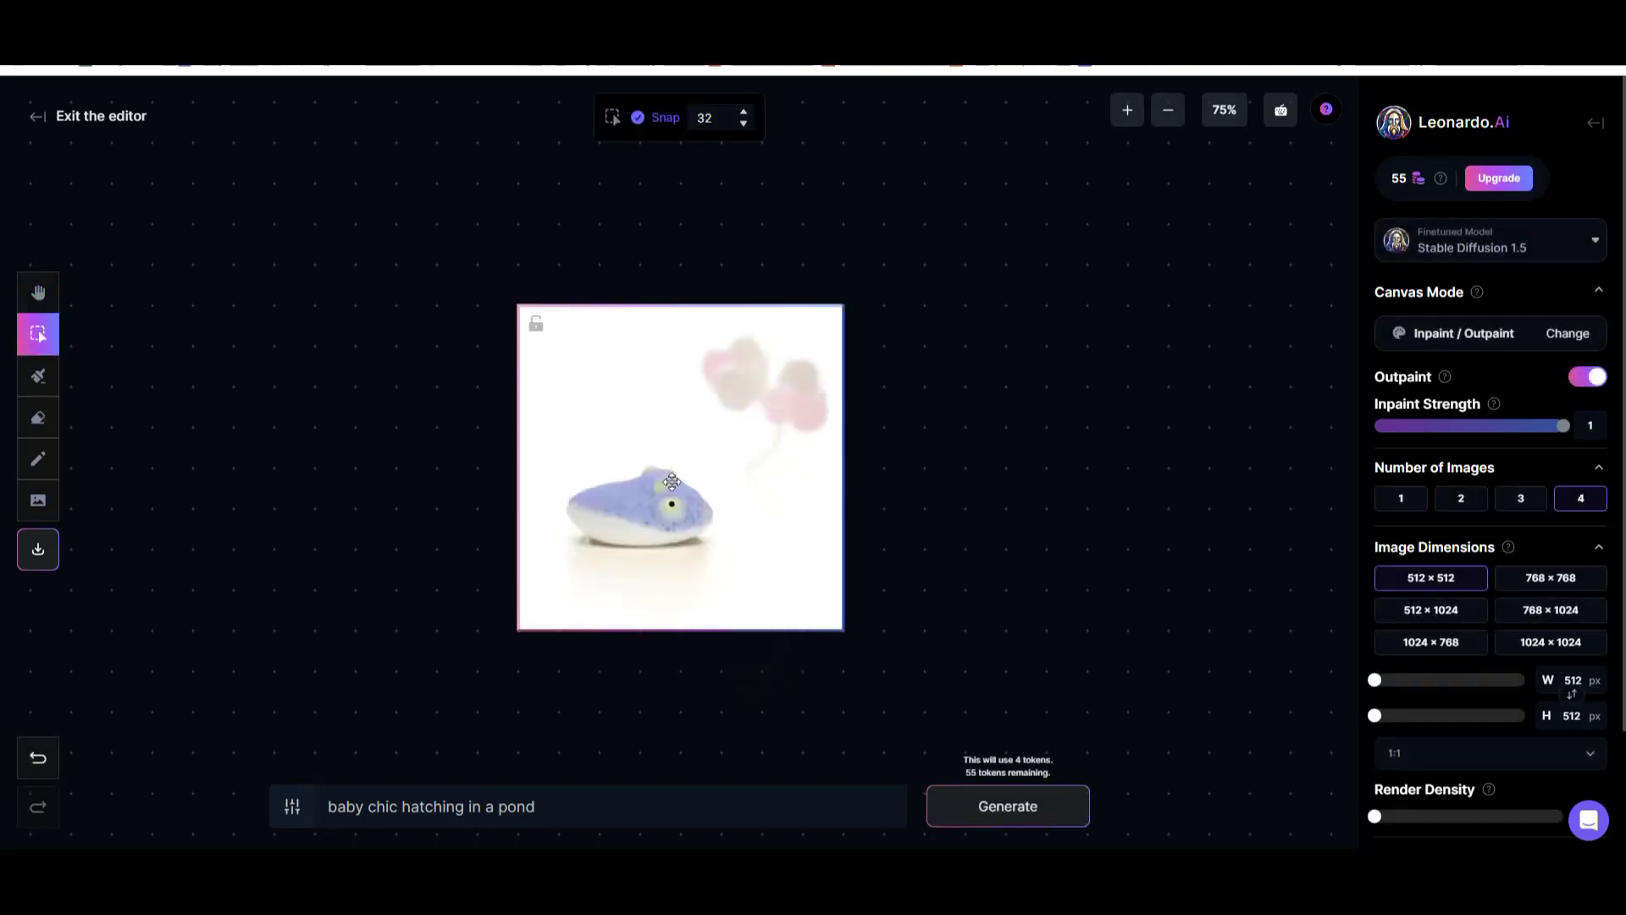
Step: Mask around the blue creature, erase patches across the top, and sketch a white stroke over it
click(38, 375)
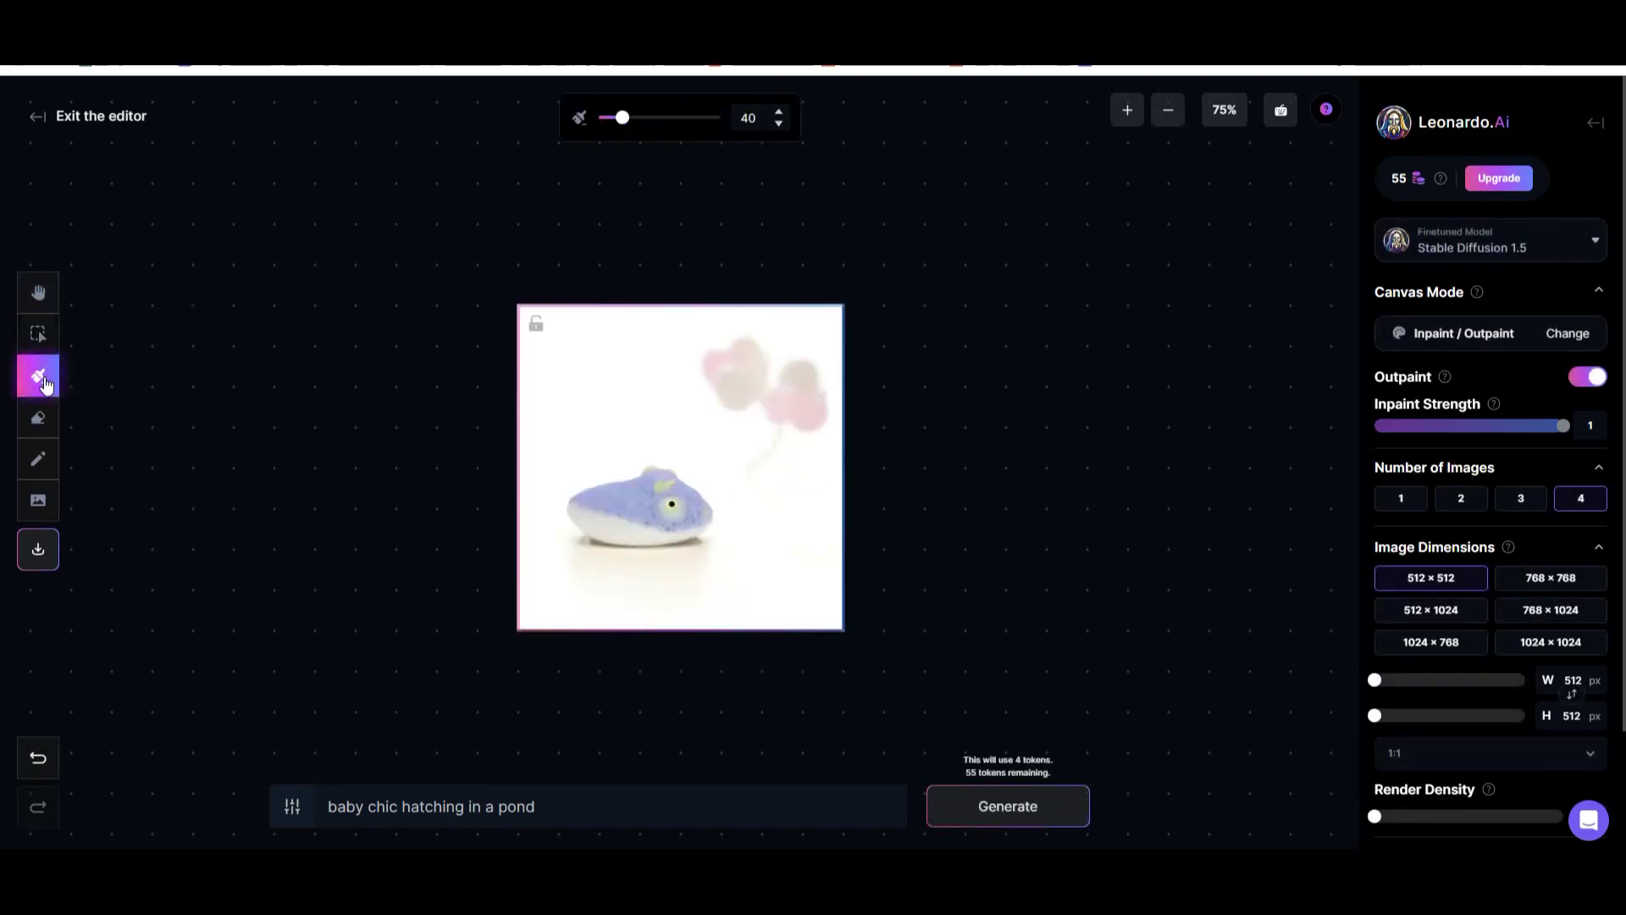
mouse_move(621, 450)
mouse_down()
mouse_move(552, 490)
mouse_move(650, 431)
mouse_up()
key(e)
drag(617, 373, 656, 390)
mouse_move(796, 360)
mouse_down()
mouse_move(735, 342)
mouse_move(716, 385)
mouse_move(821, 388)
mouse_up()
key(d)
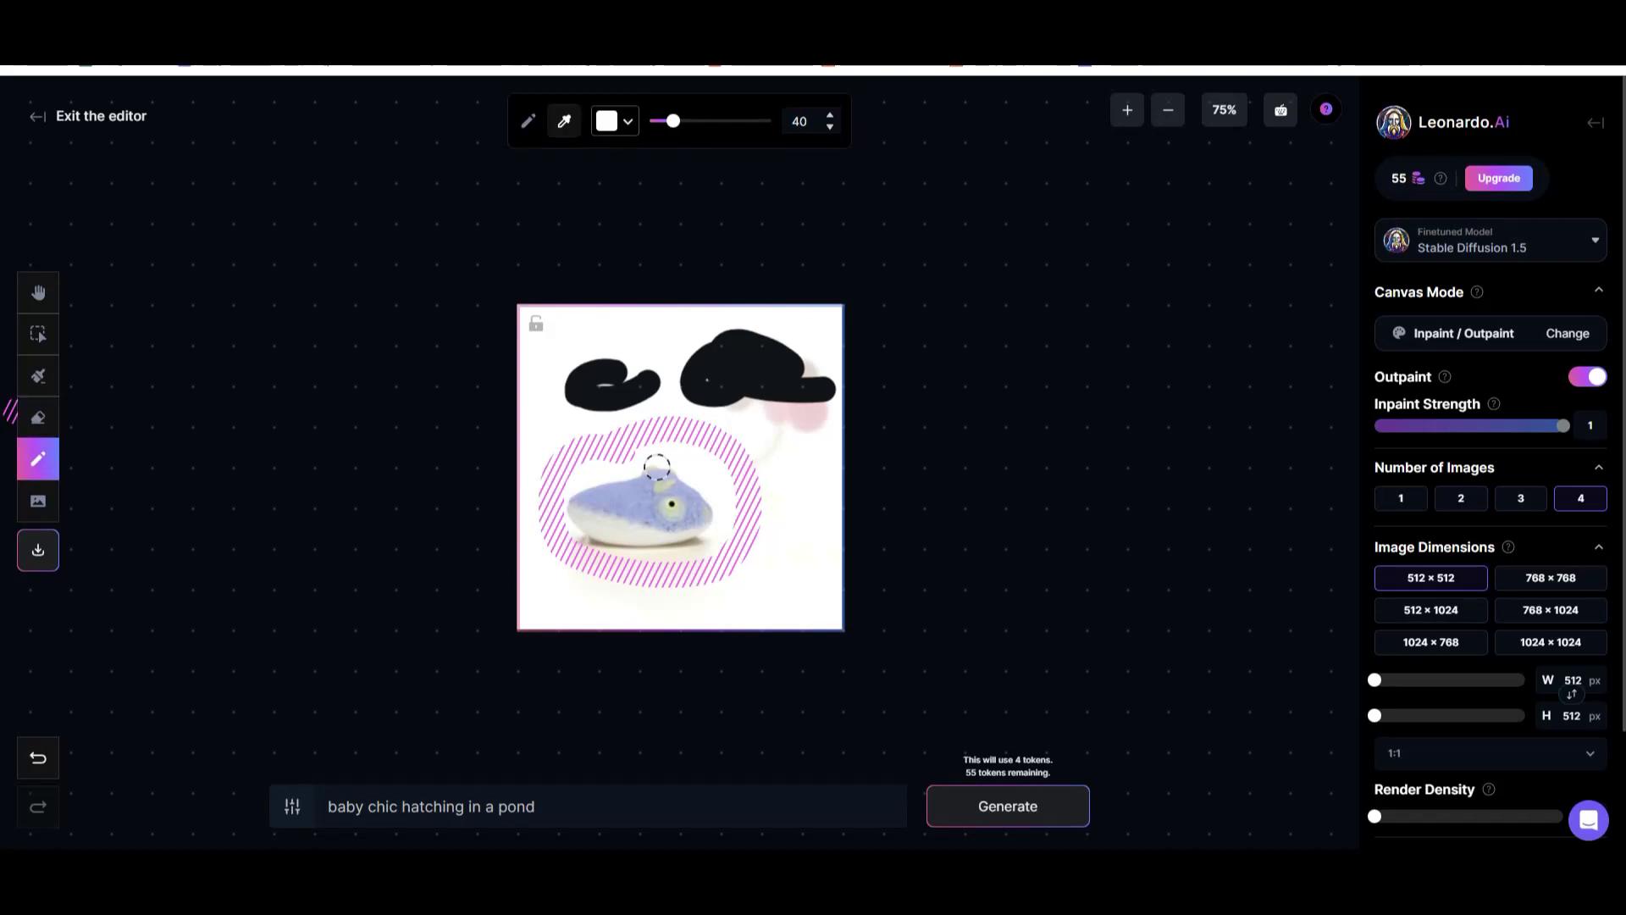
mouse_move(659, 470)
mouse_down()
mouse_move(662, 522)
mouse_move(723, 483)
mouse_up()
Step: Inpaint with the prompt 'remove the chic' and page back to the second of four results
click(38, 501)
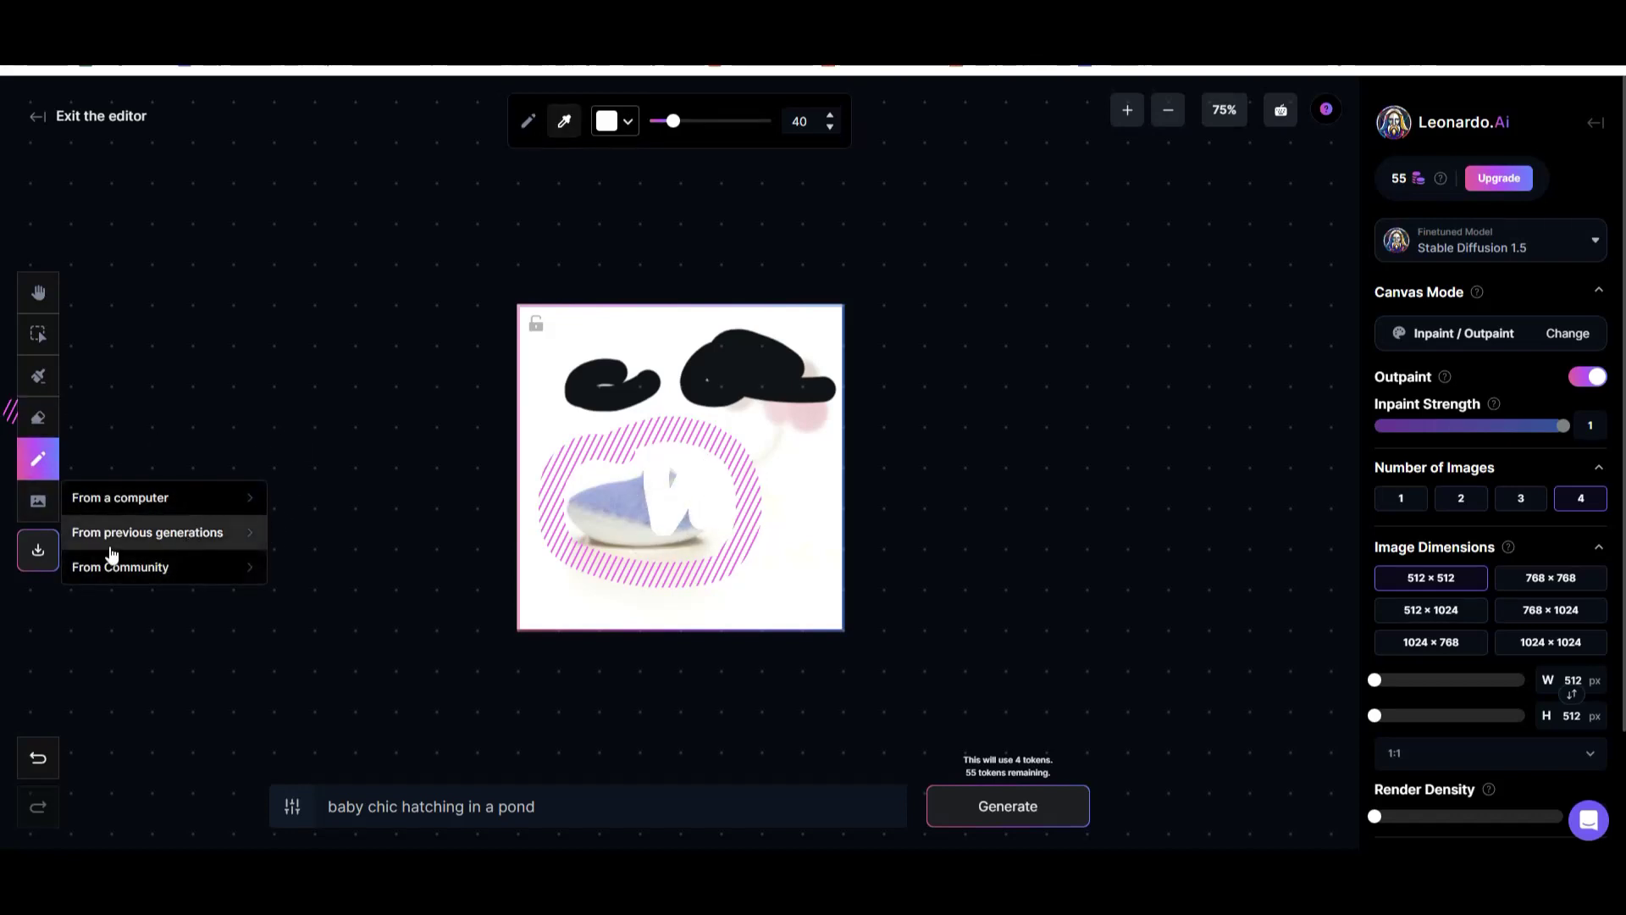
triple_click(717, 803)
text(remove the chic)
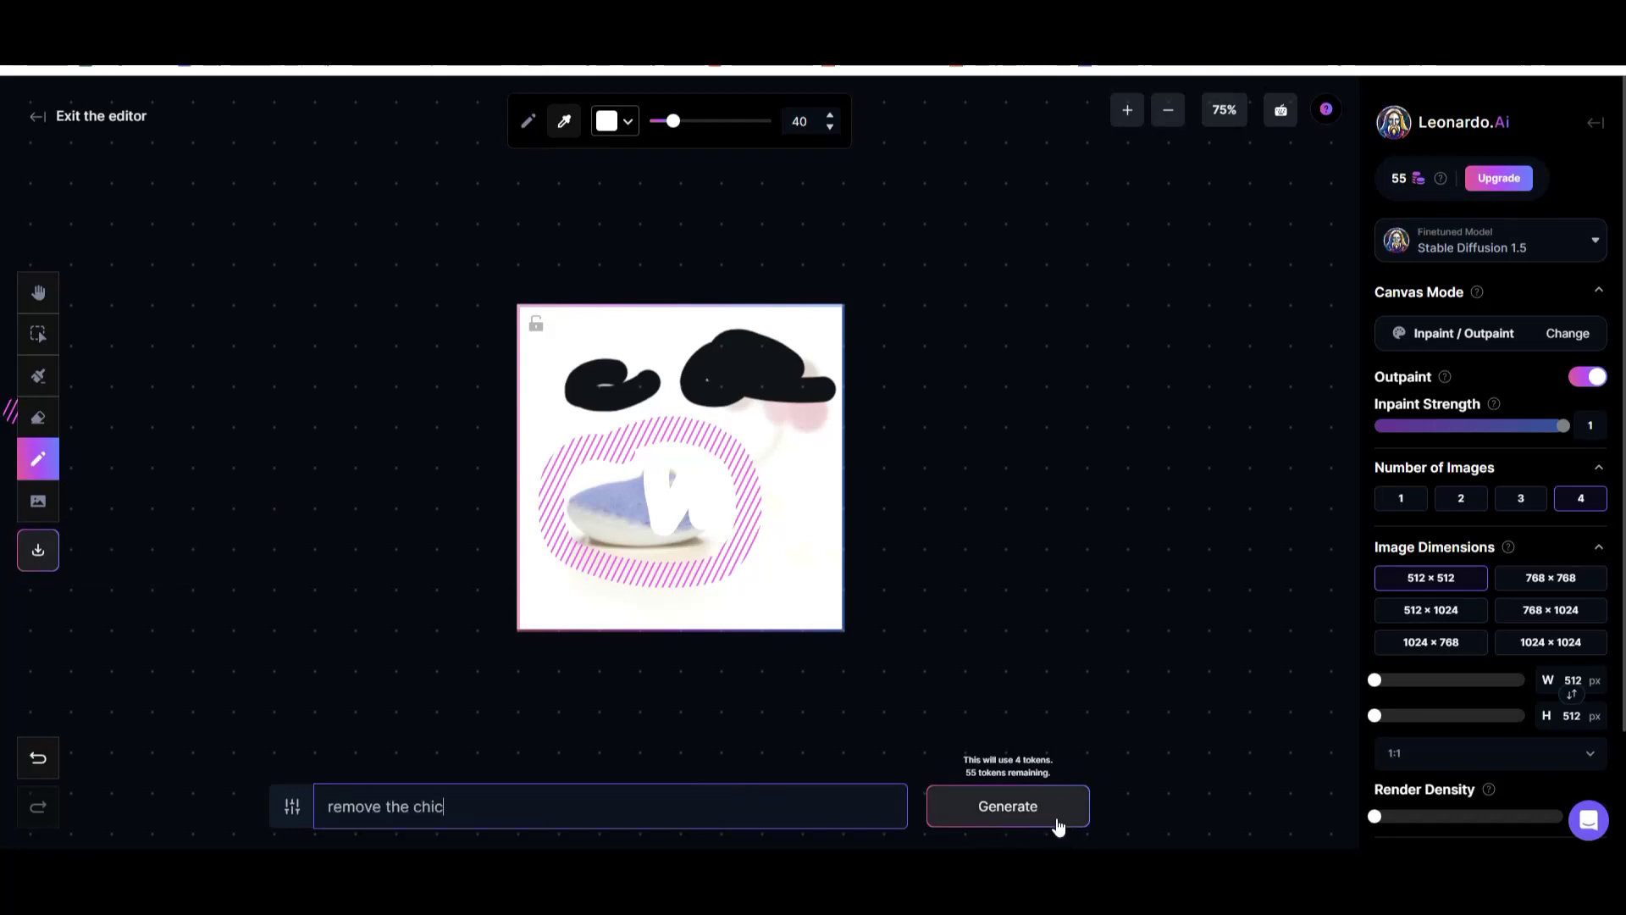
click(1058, 822)
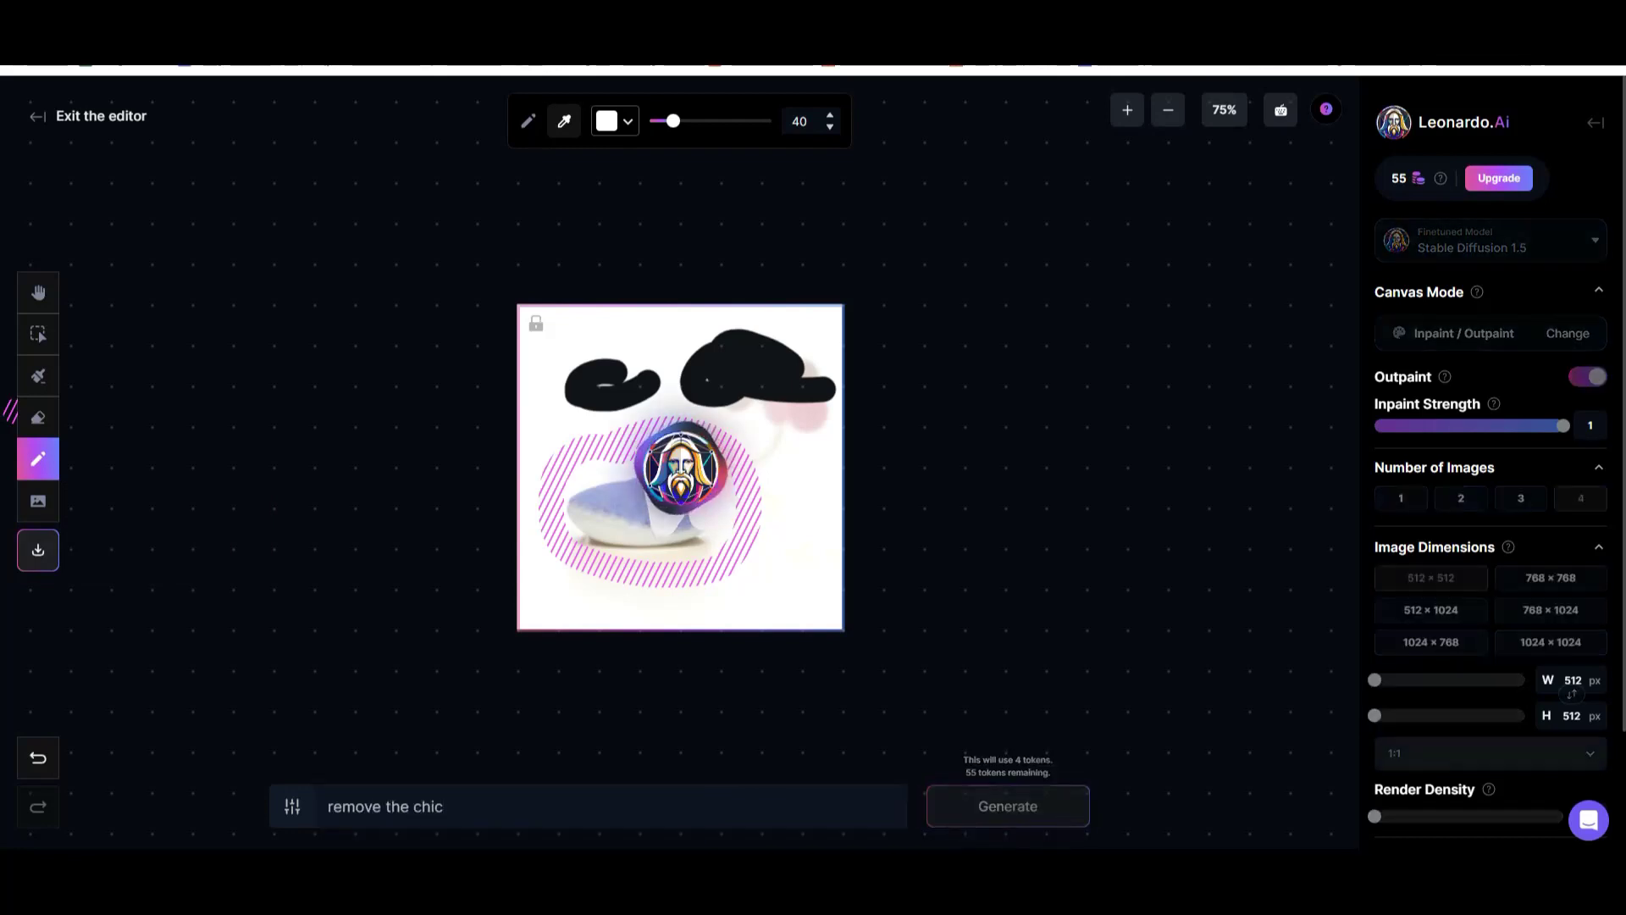
click(660, 657)
click(661, 657)
click(584, 657)
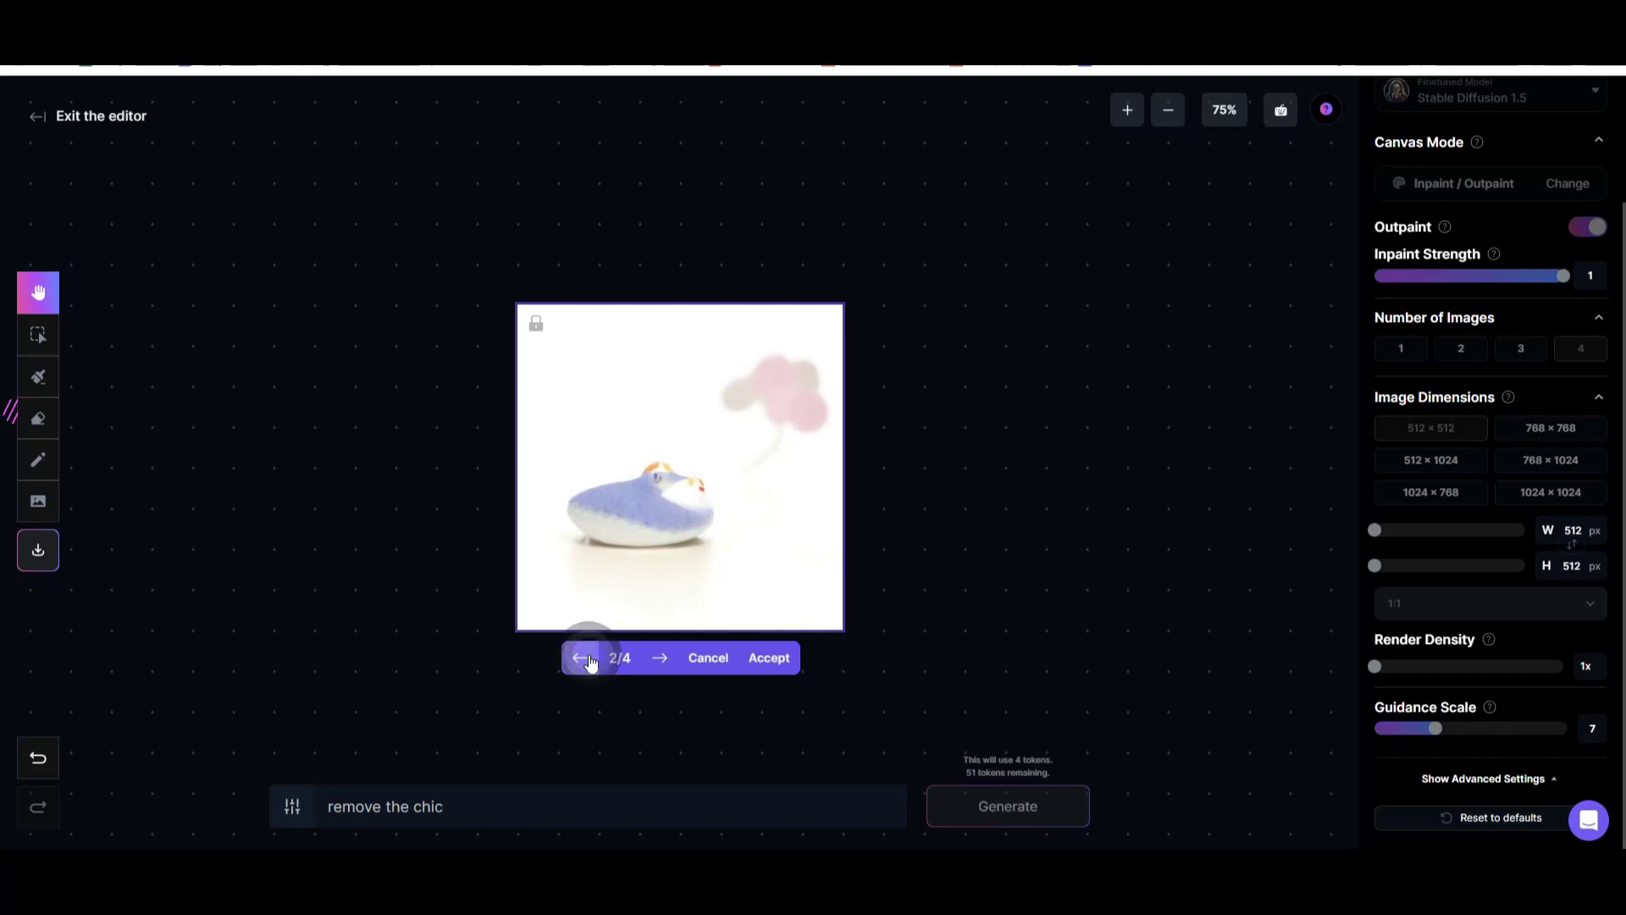
click(584, 658)
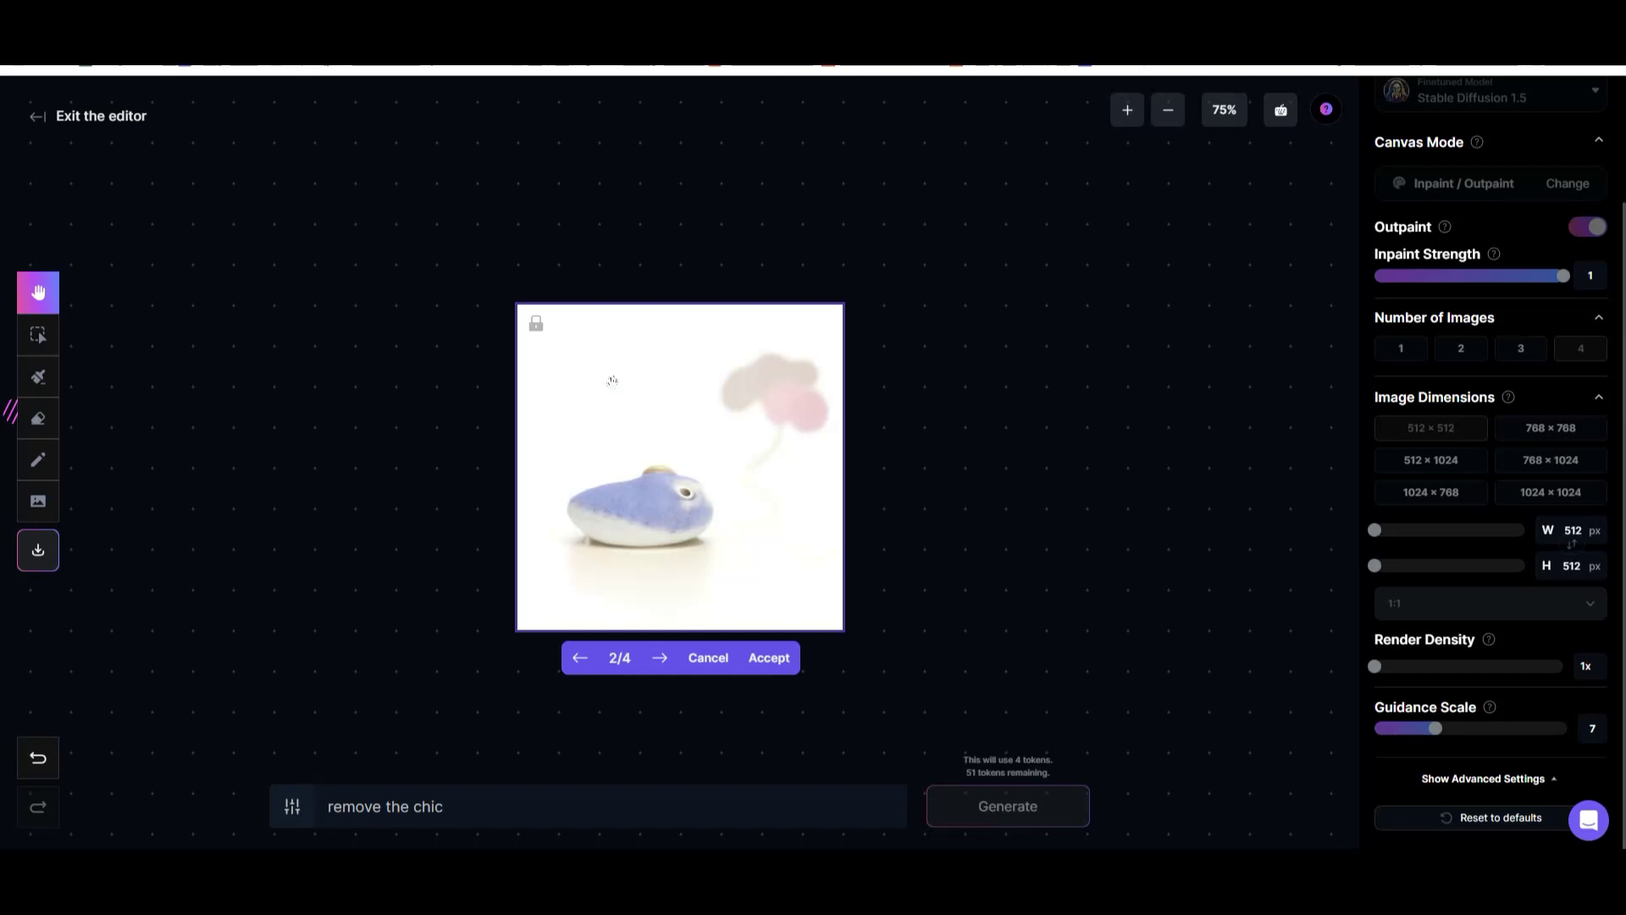
drag(704, 434, 797, 382)
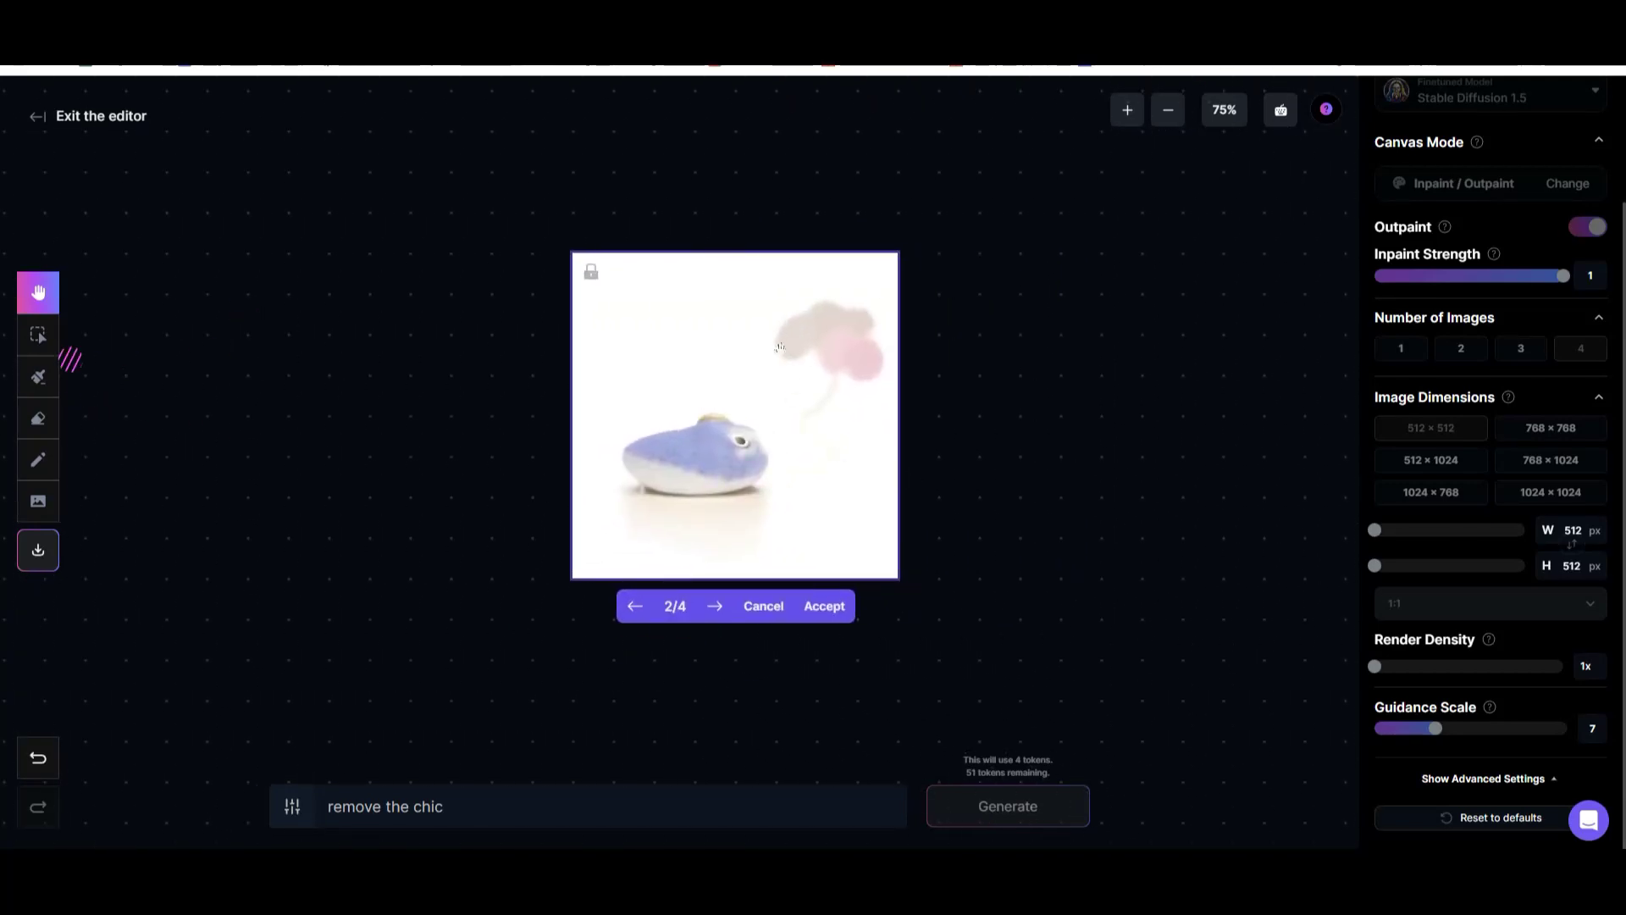